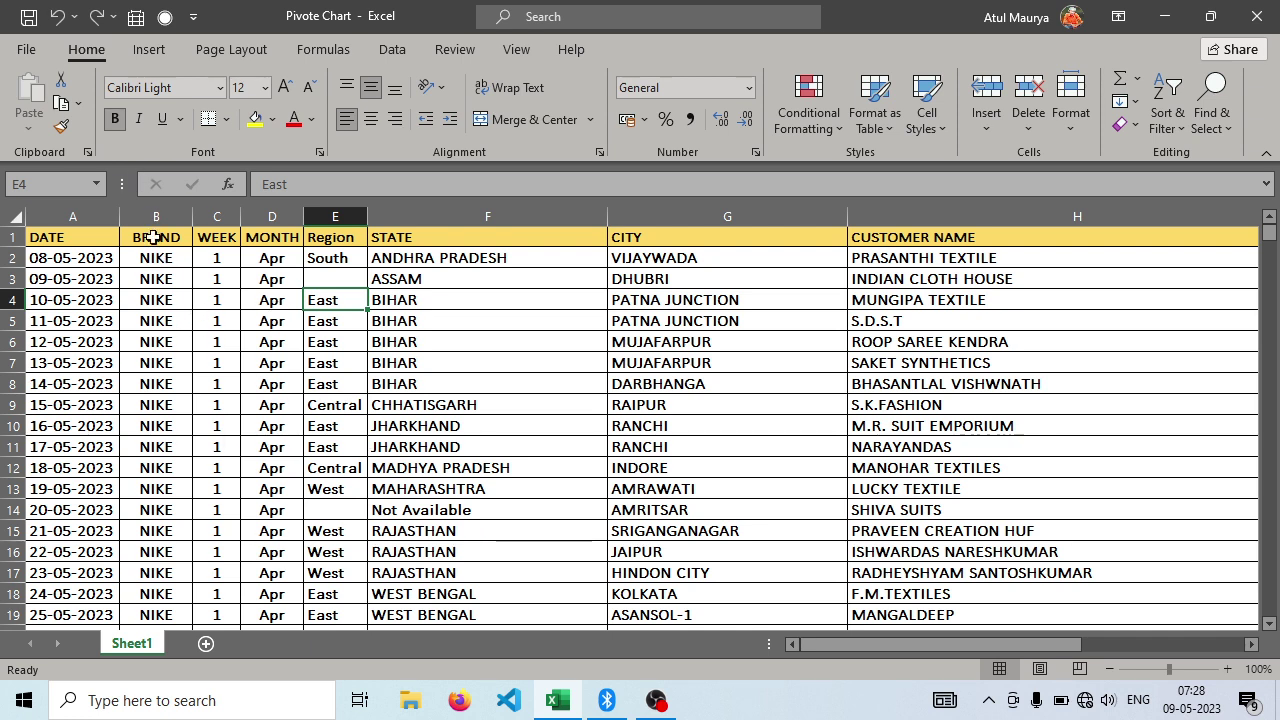
Look over the date, brand, month and state columns of the sales data, and close the Bluetooth File Transfer window.
click(69, 241)
click(167, 286)
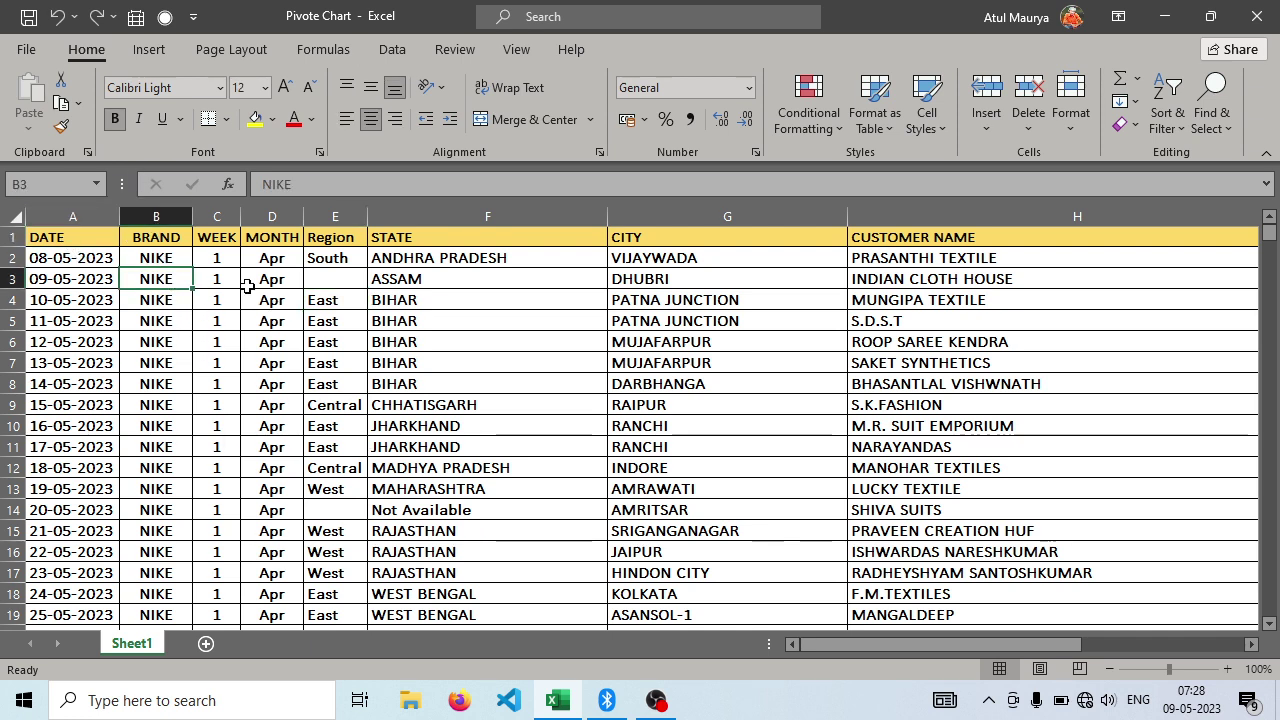
click(448, 298)
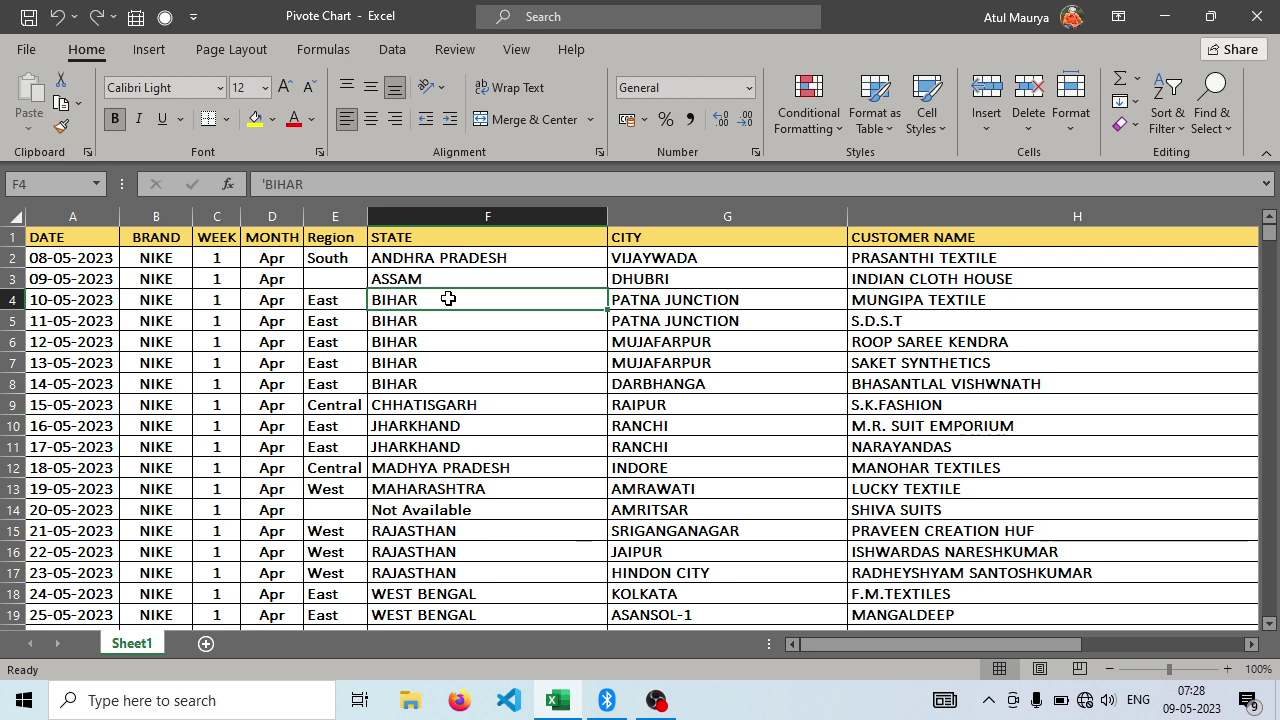
click(444, 283)
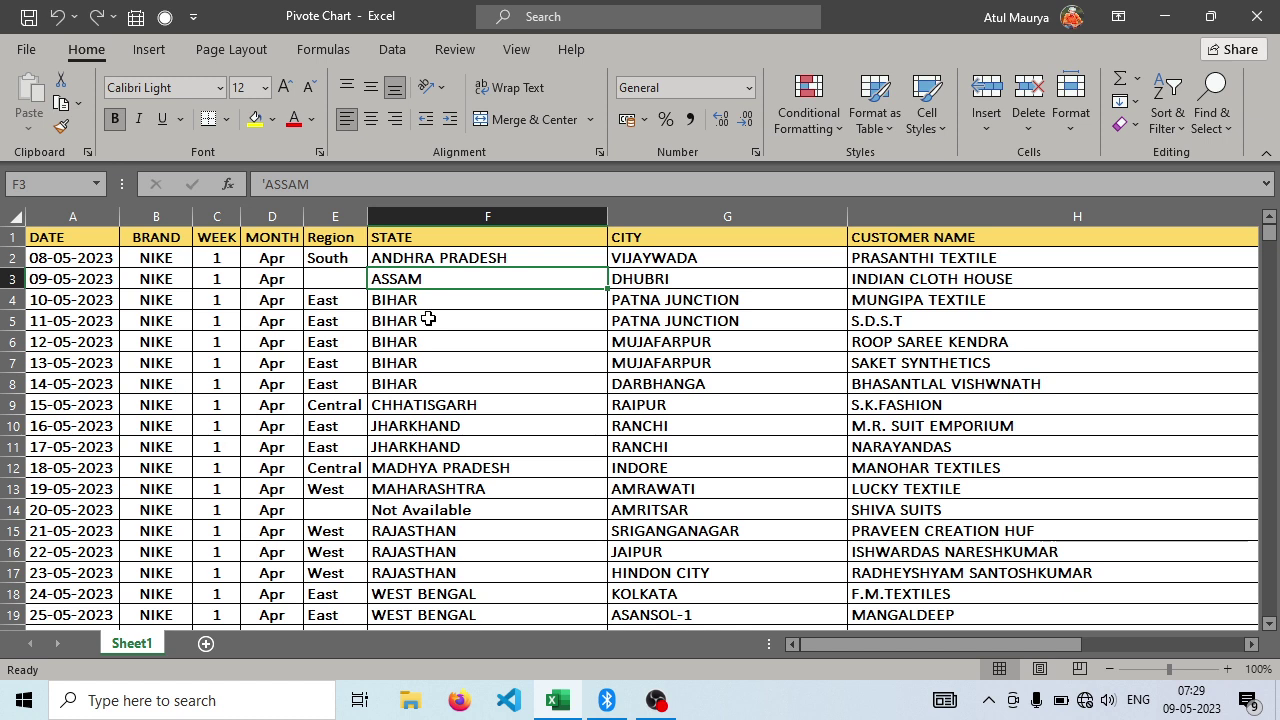
click(466, 347)
click(74, 256)
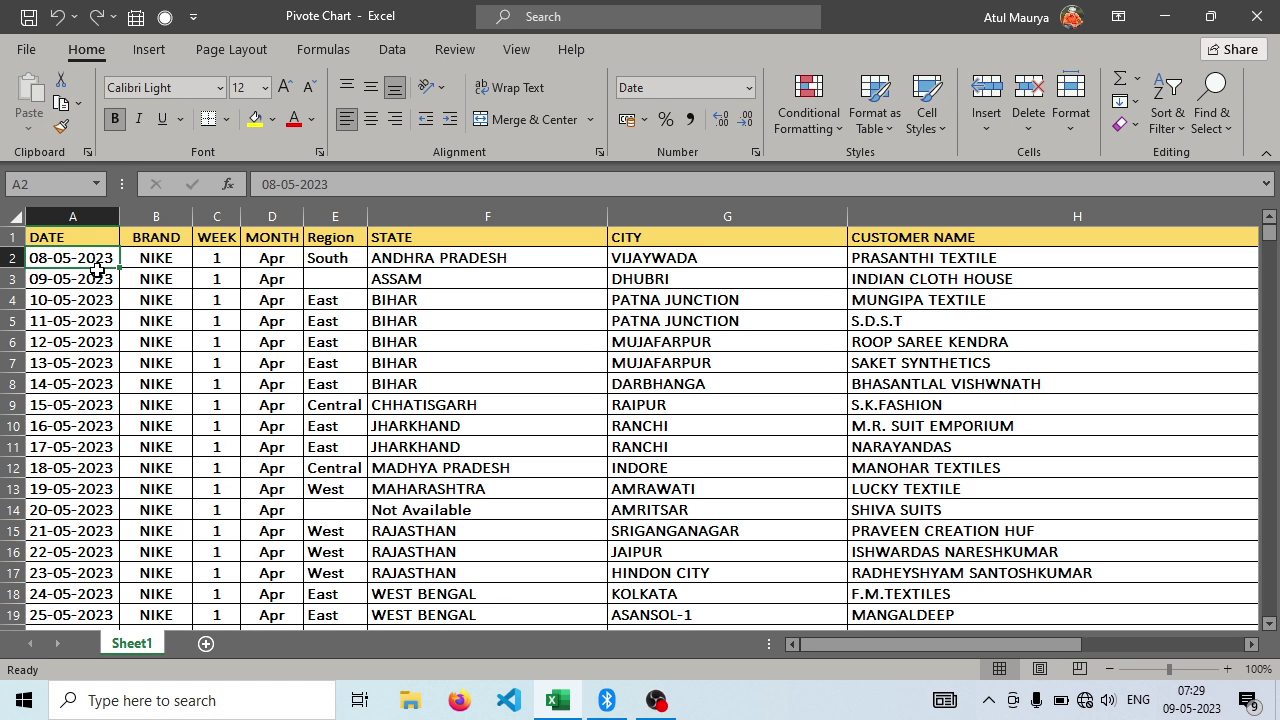
click(160, 318)
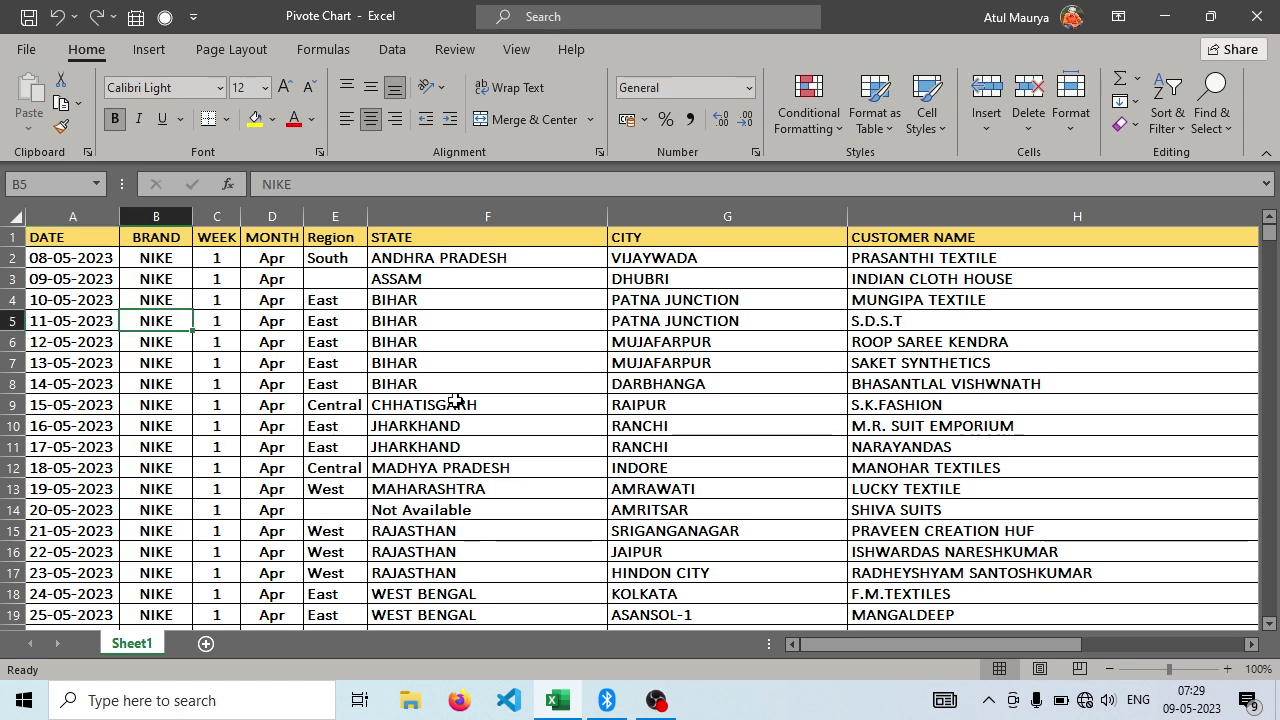
scroll(455, 402, down, 4)
scroll(489, 420, up, 4)
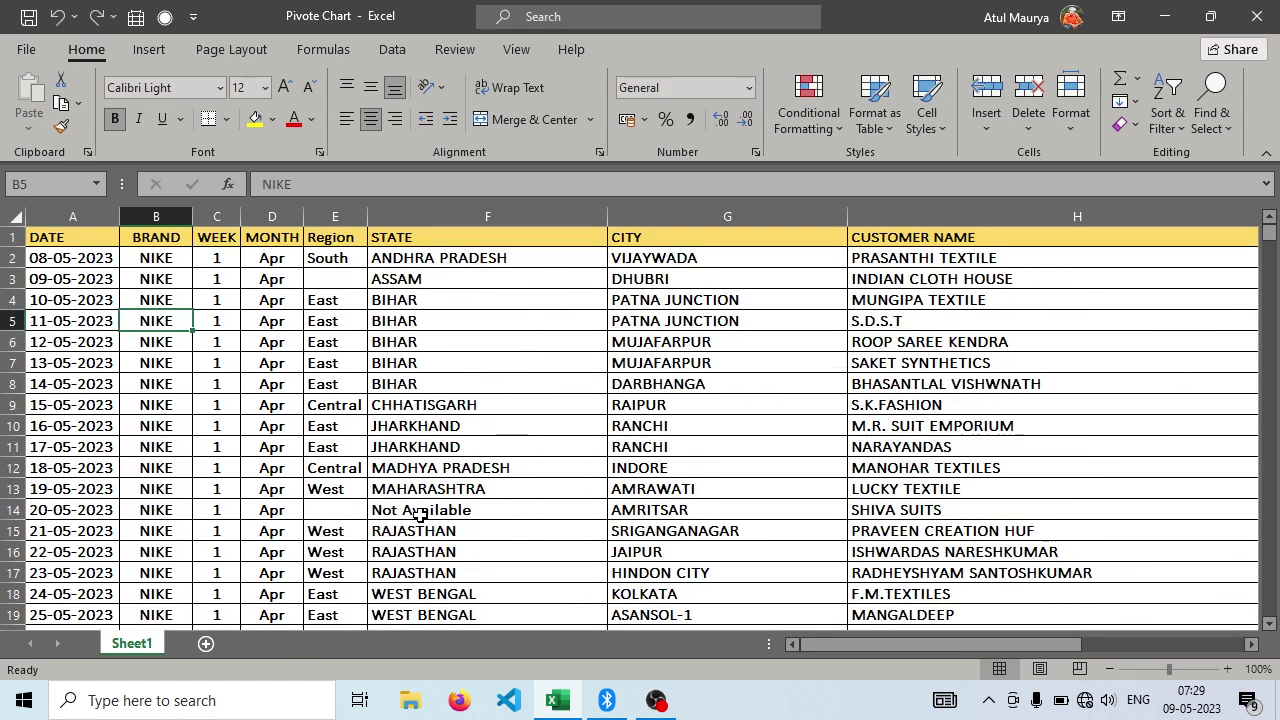
drag(972, 644, 920, 643)
click(265, 337)
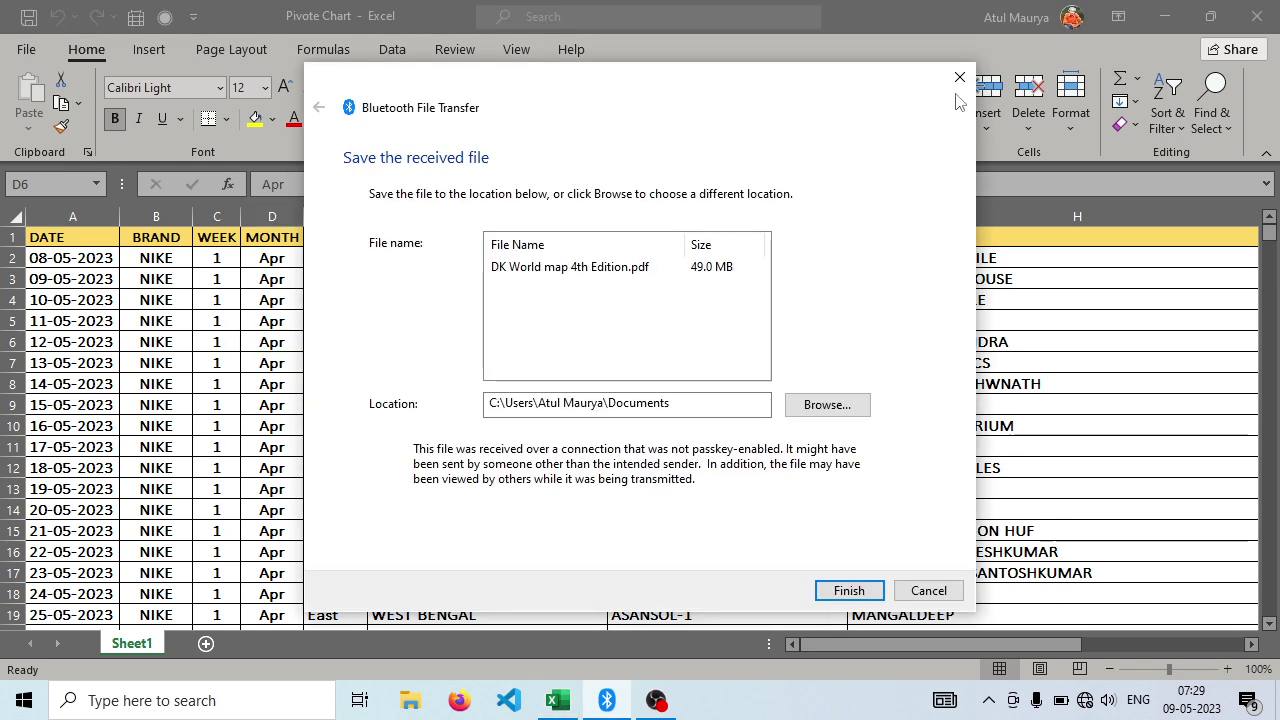
click(959, 78)
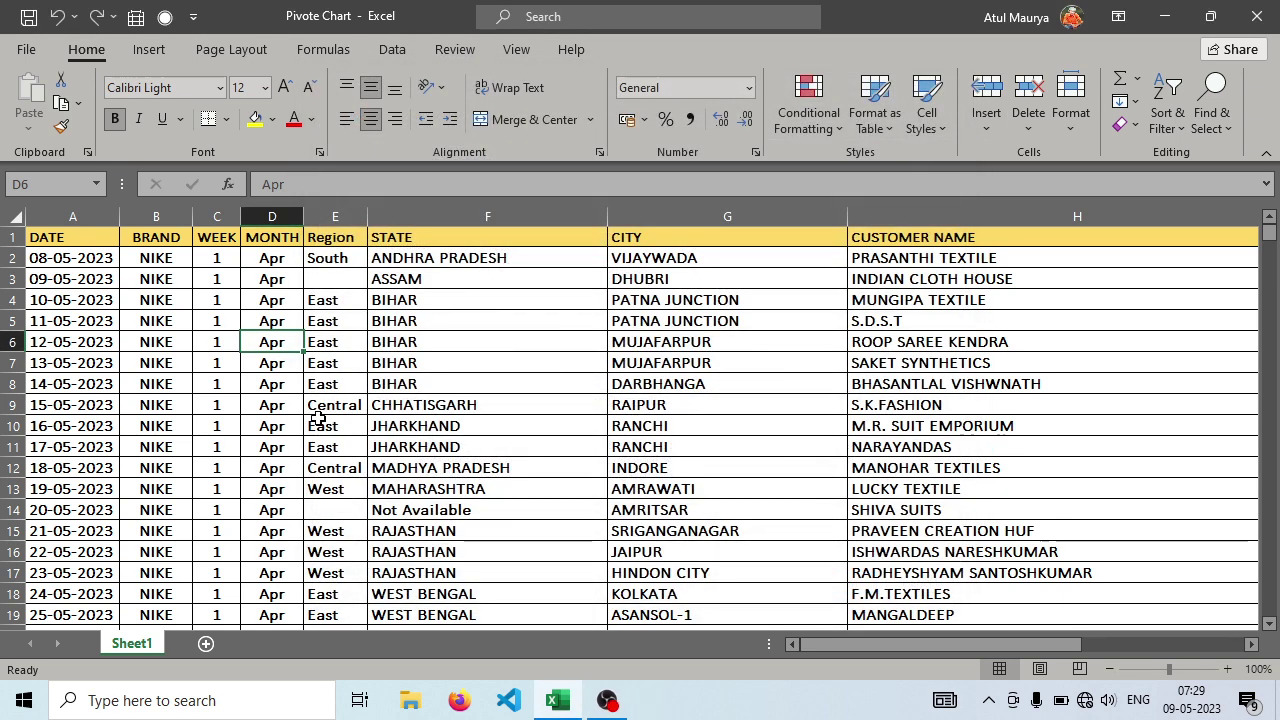
Insert a PivotChart on a new worksheet from the whole data table, range Sheet1!$A$1:$K$28604.
key(ctrl+a)
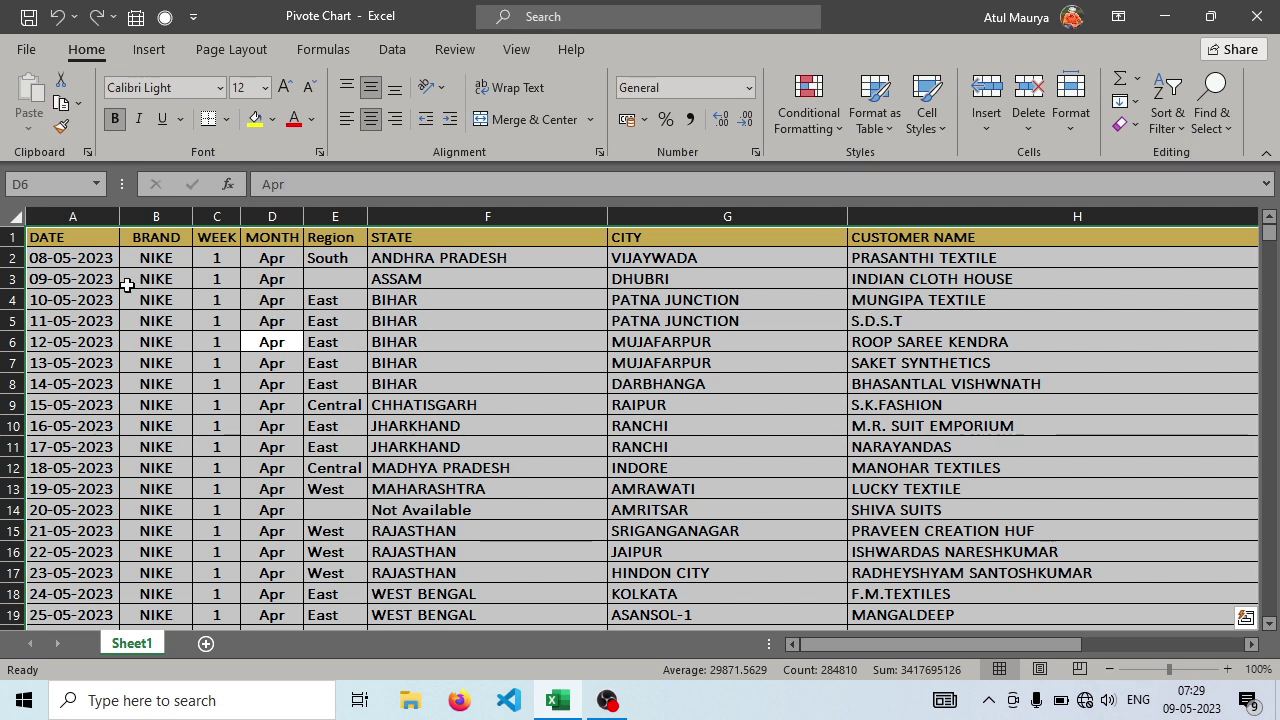
click(149, 52)
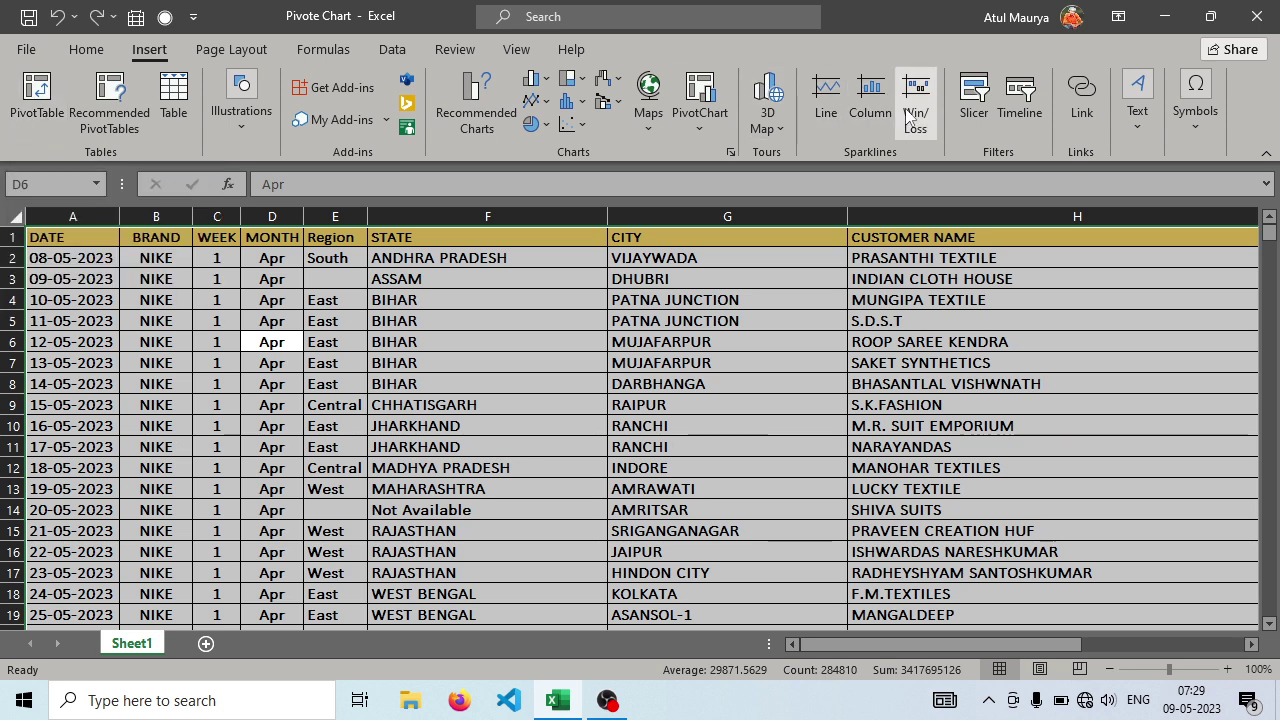
click(700, 127)
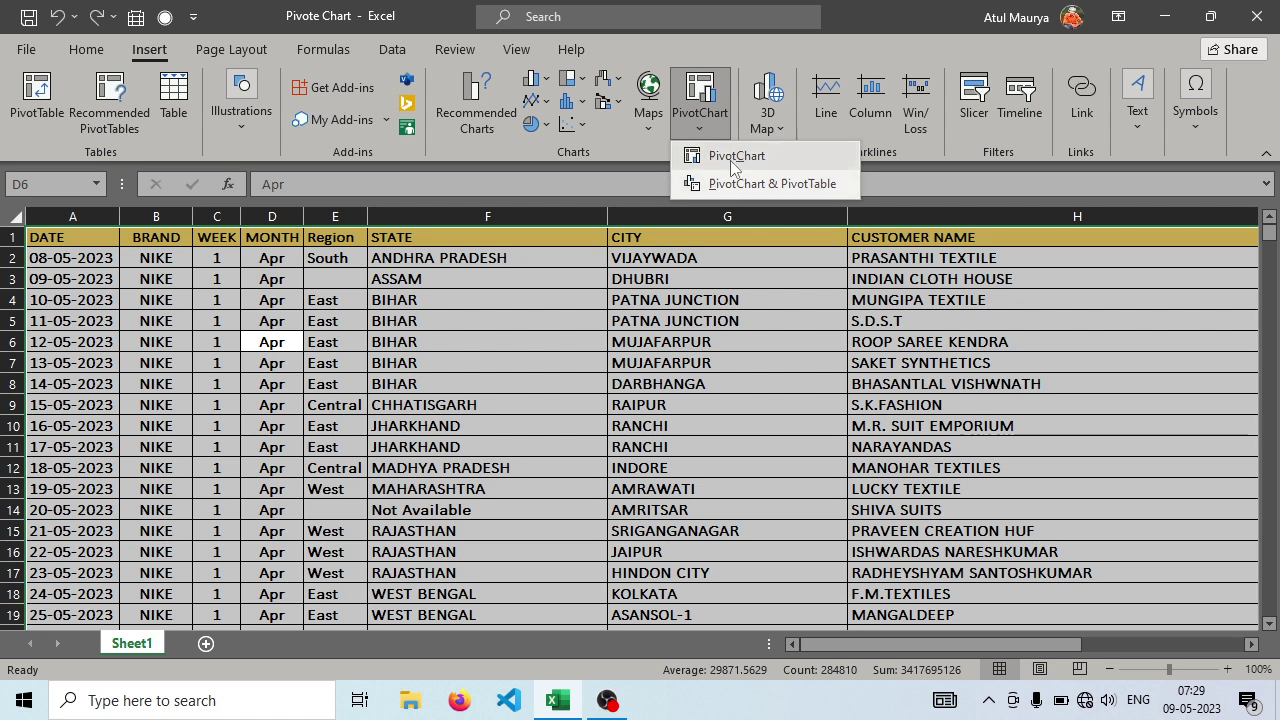
click(717, 130)
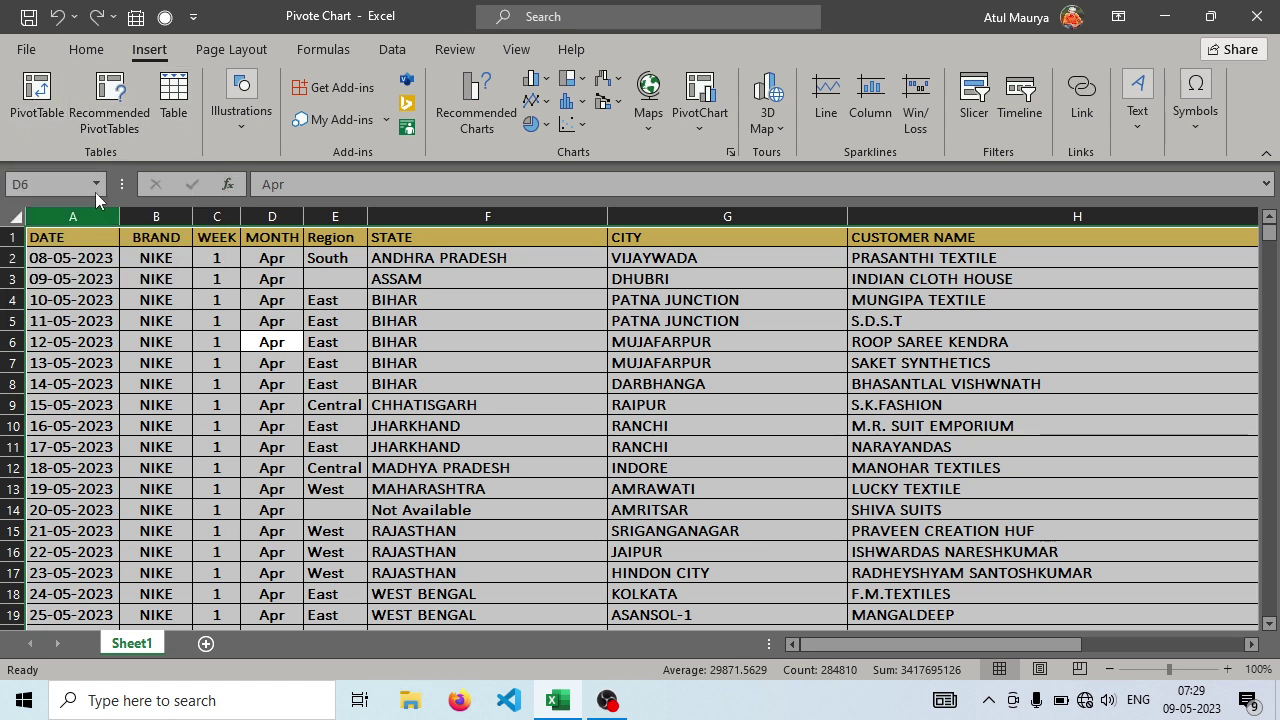
click(705, 120)
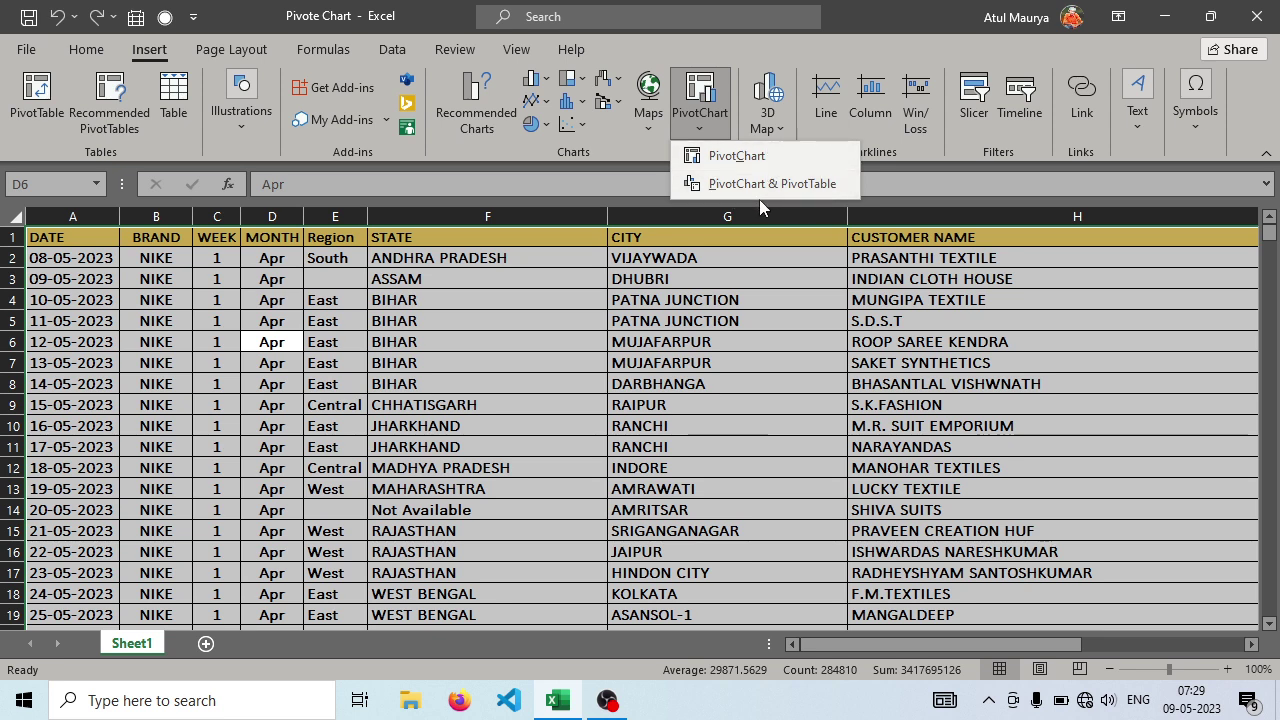
click(713, 162)
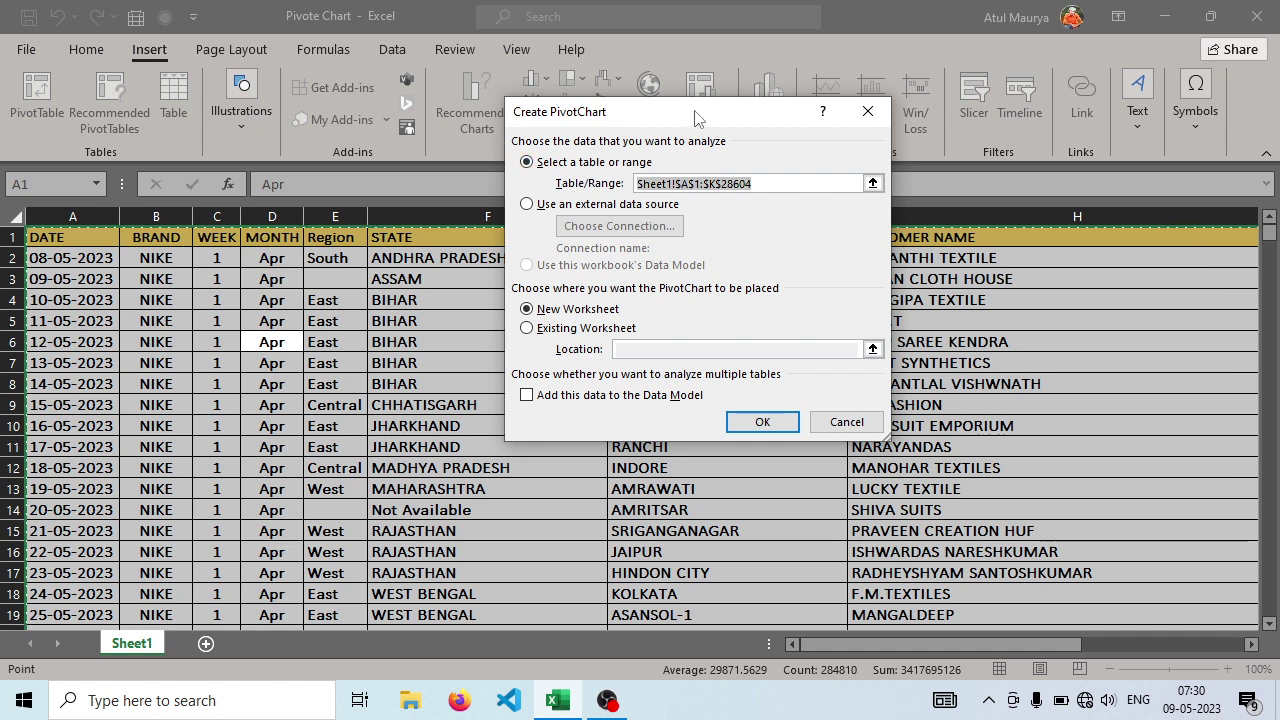
drag(697, 118, 754, 72)
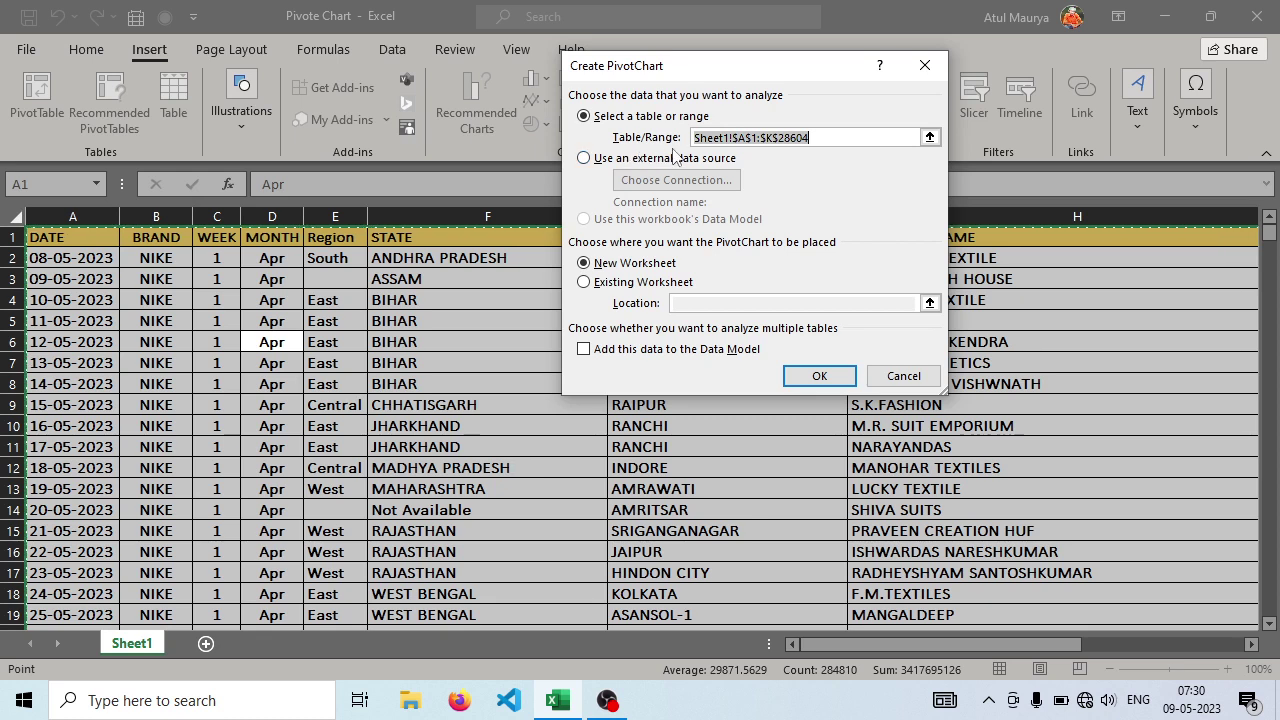
click(584, 159)
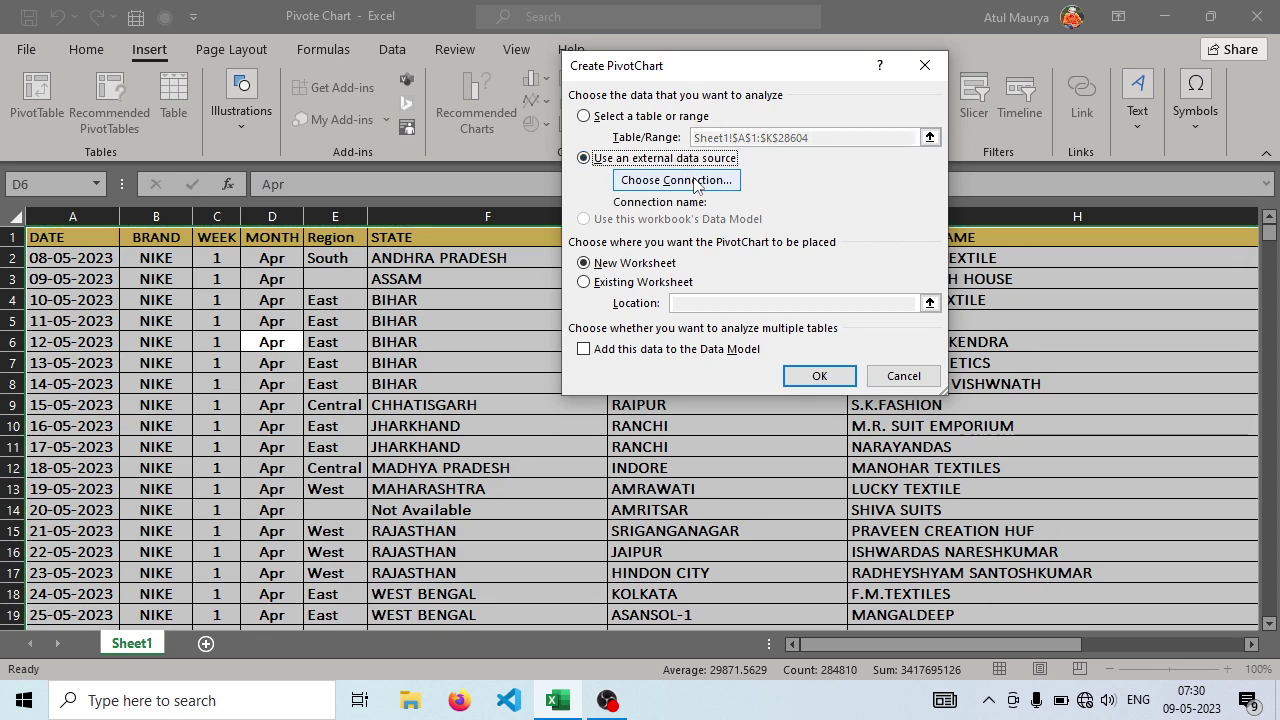
click(586, 118)
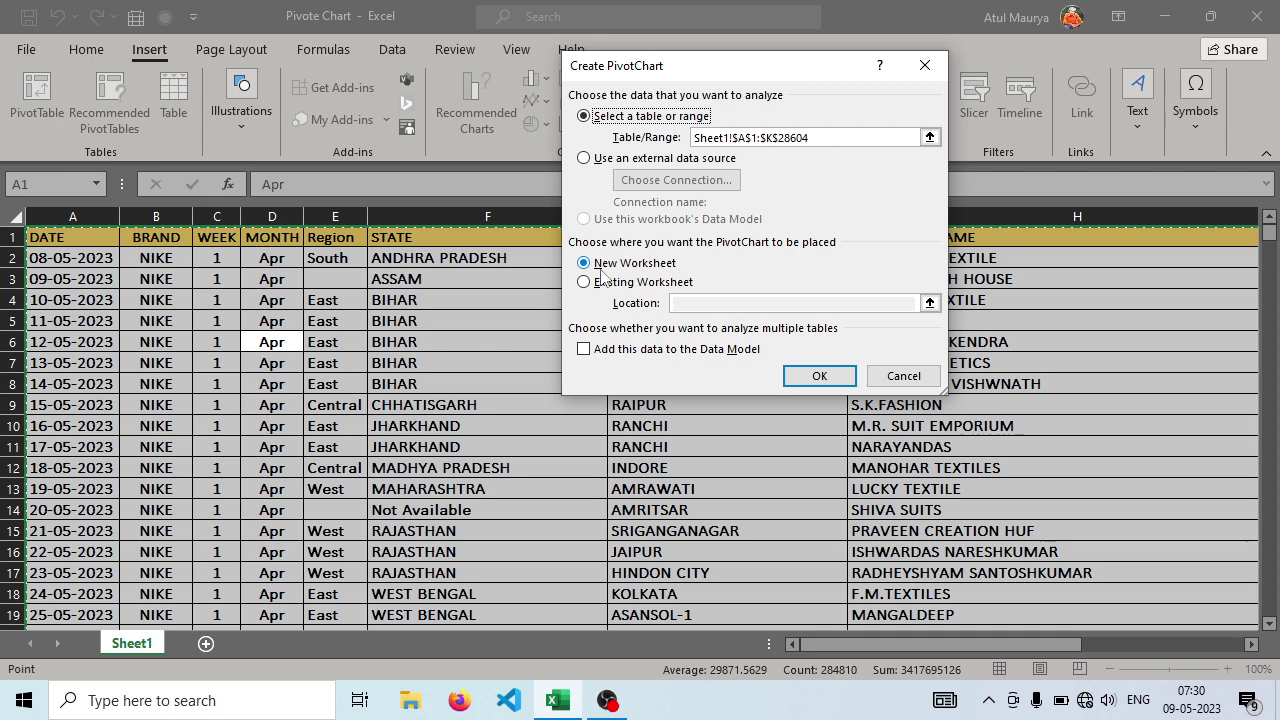
click(831, 380)
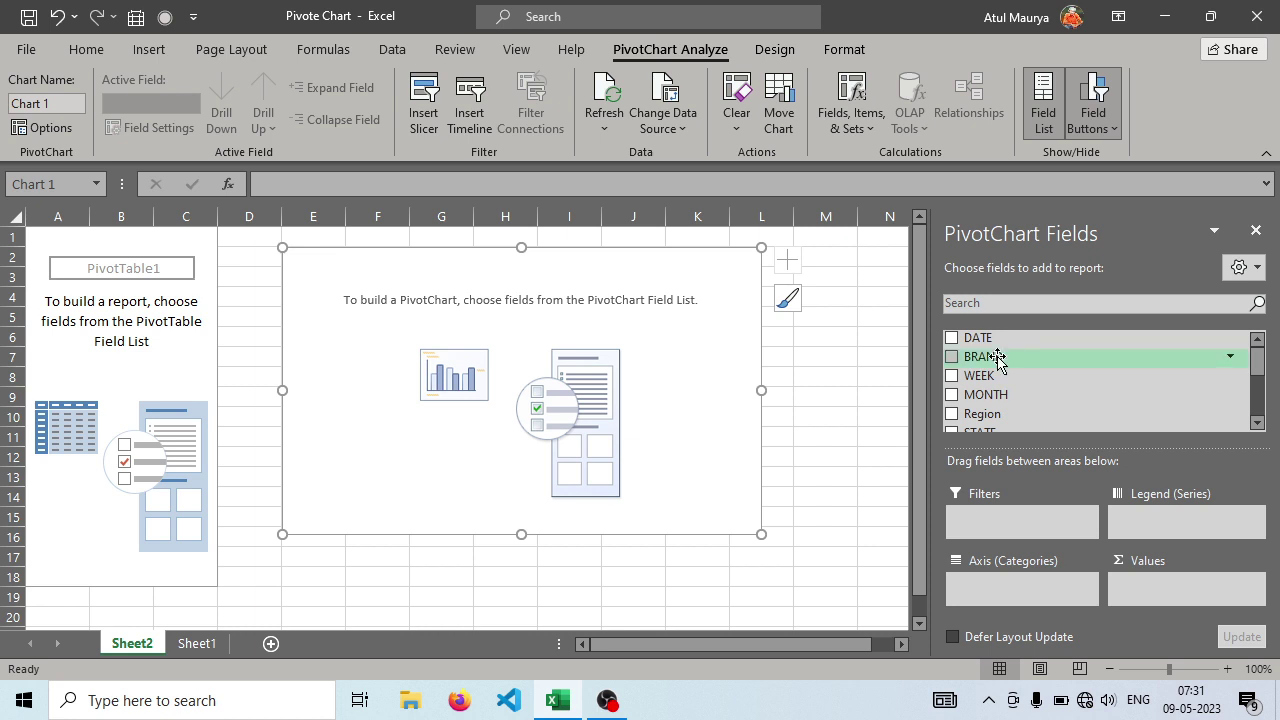
Build the chart with BRAND as the axis category and the sum of QTY as the values.
drag(997, 360, 977, 594)
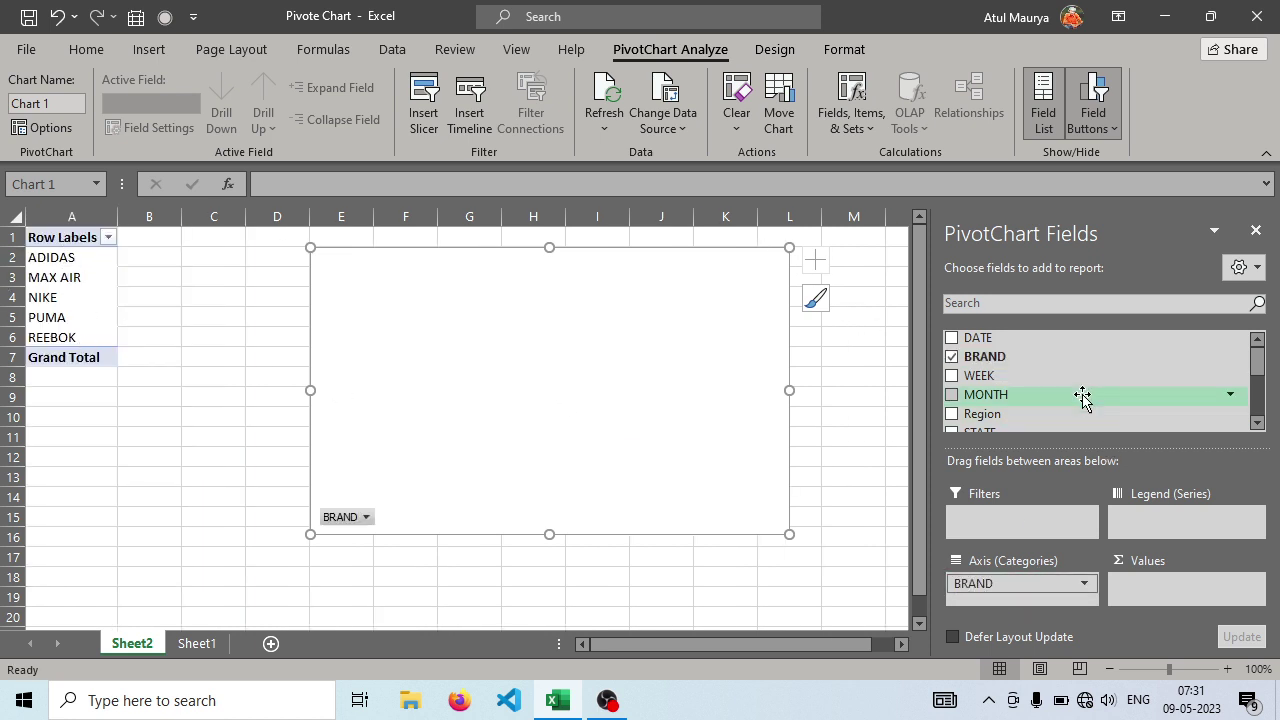
scroll(1083, 397, down, 3)
drag(985, 357, 1135, 586)
scroll(1058, 393, up, 2)
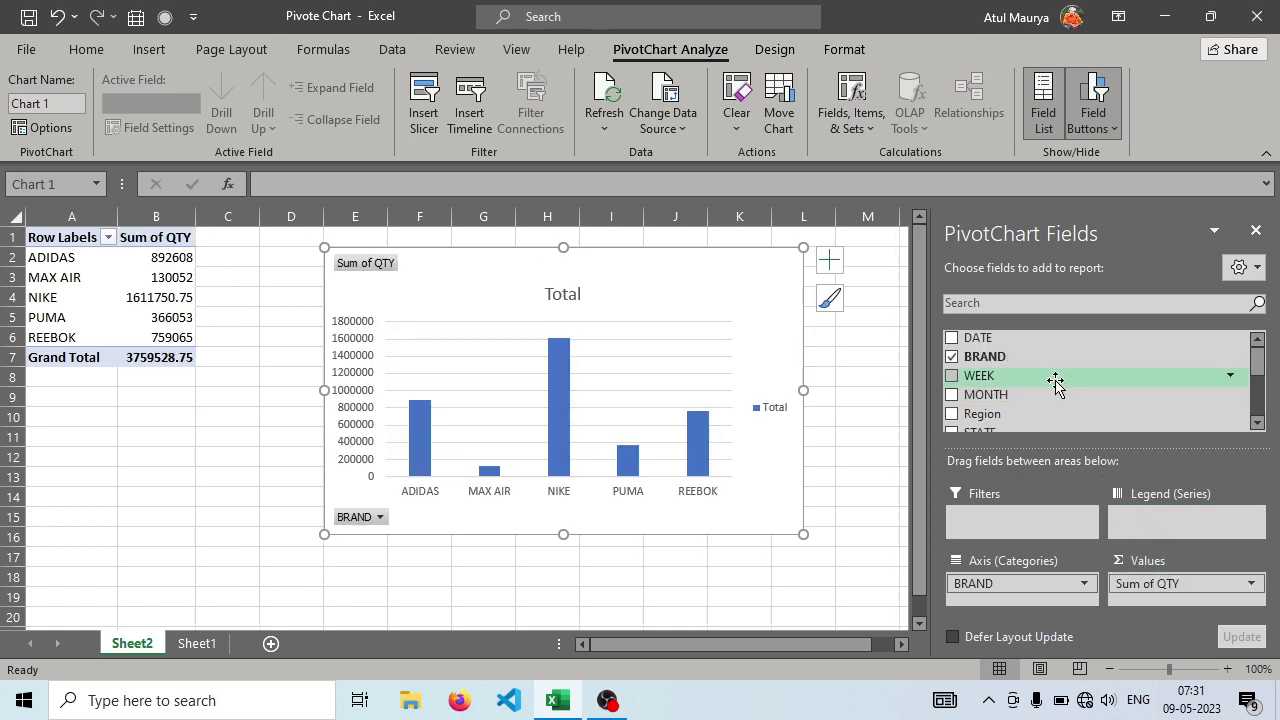
Try Region as the chart's legend series, and remove the field again.
drag(1014, 417, 1153, 516)
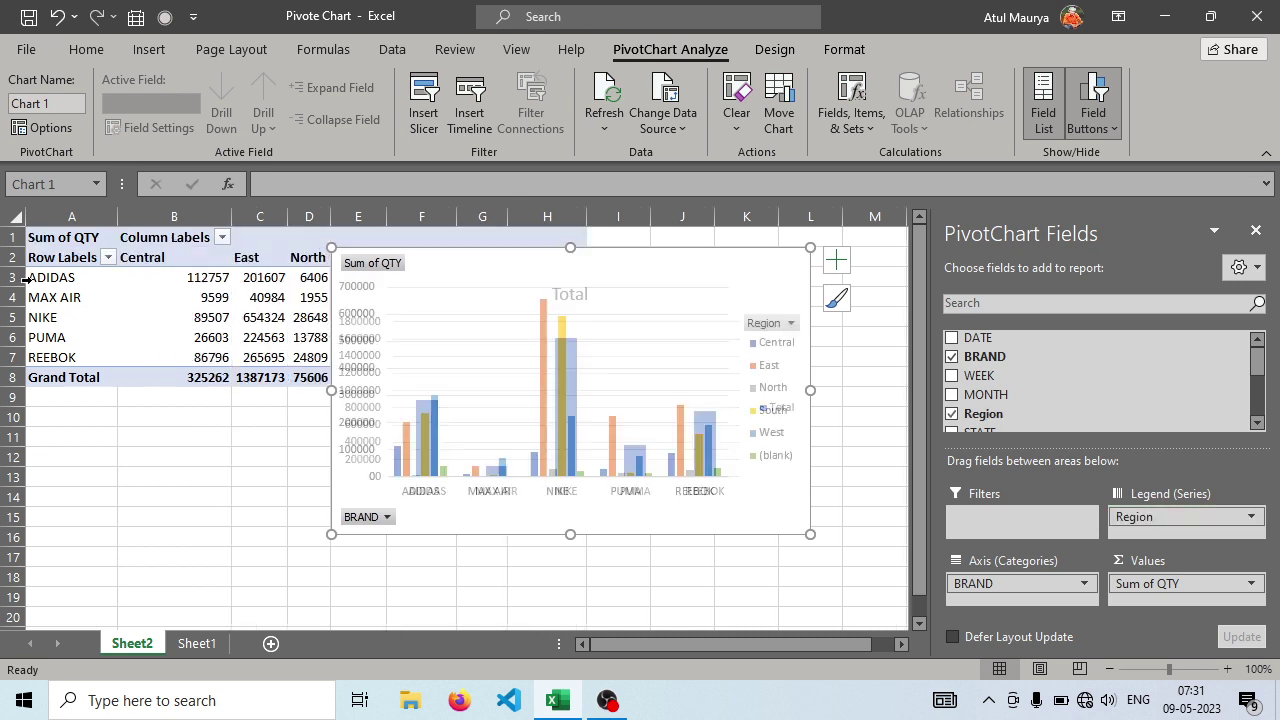
drag(517, 266, 422, 400)
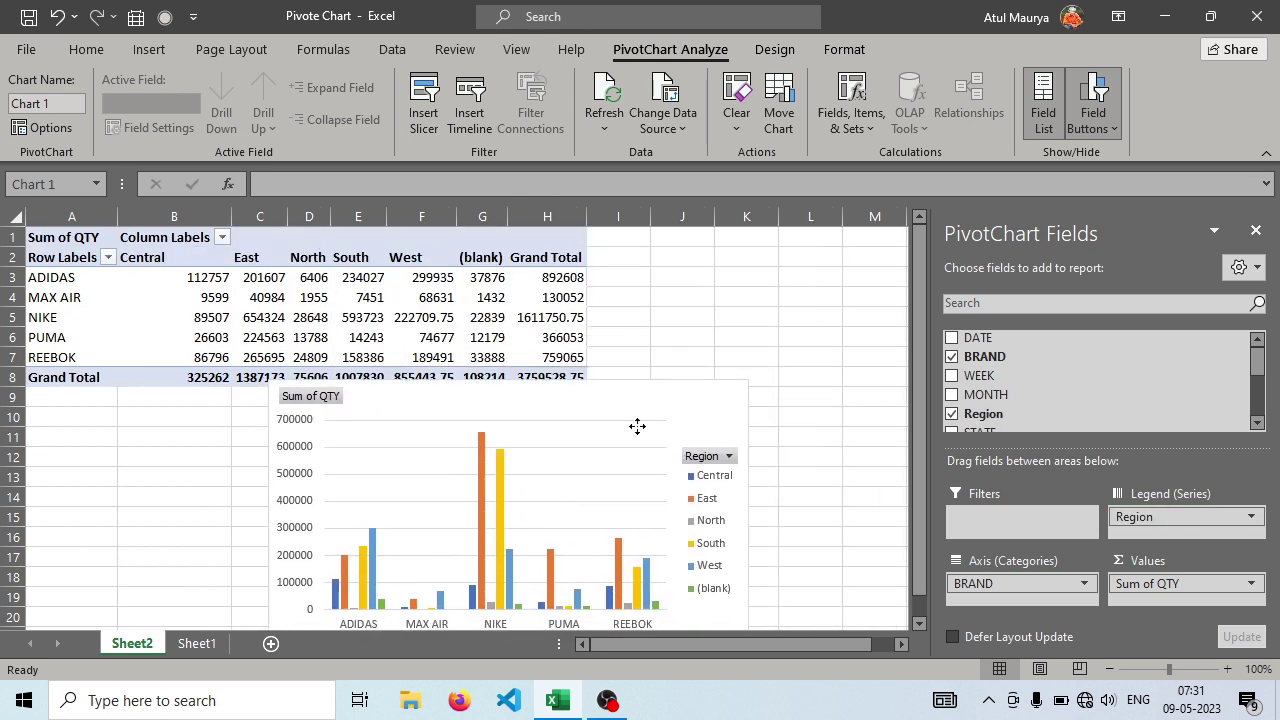
drag(1175, 515, 692, 423)
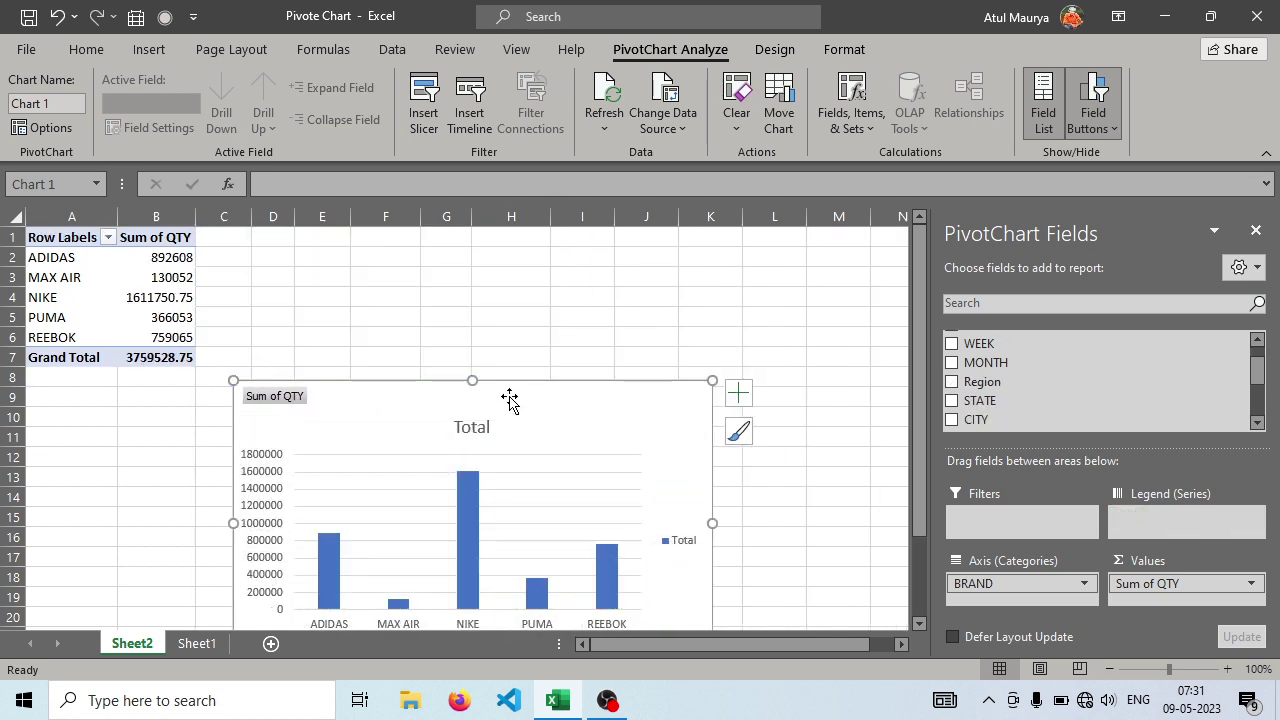
drag(509, 400, 582, 270)
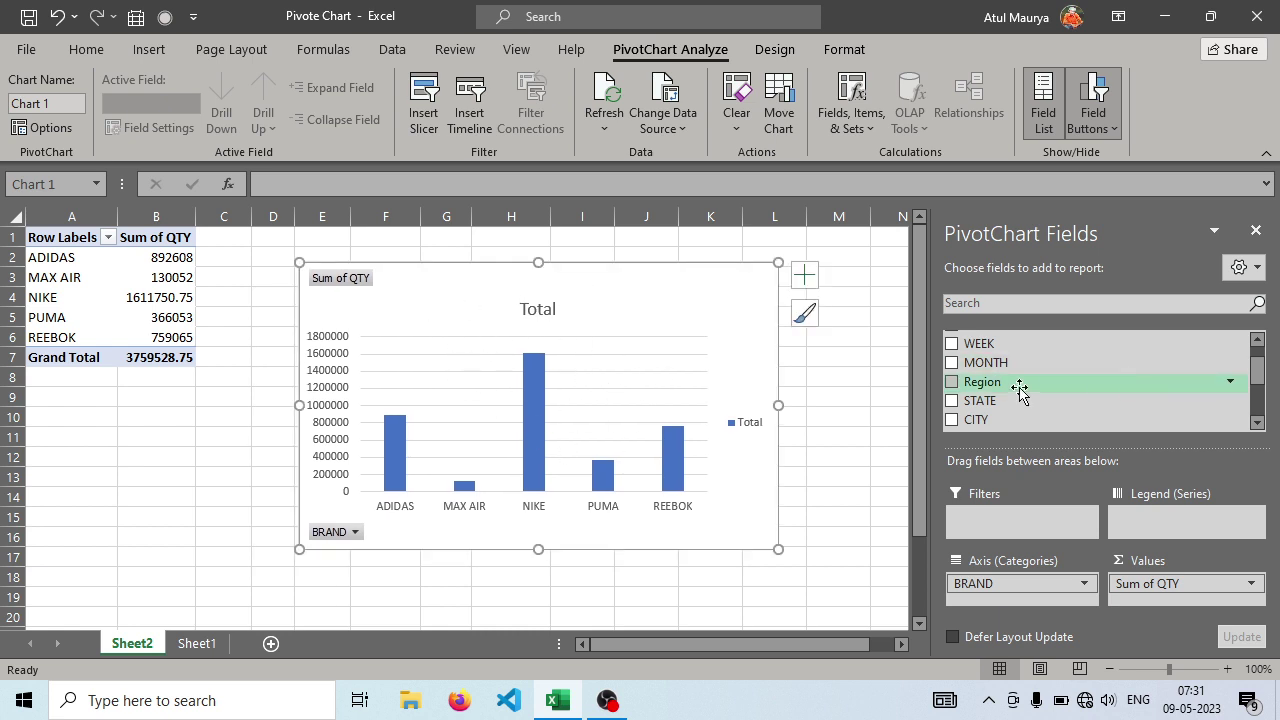
Add Region as the chart's legend series and move the chart down to uncover the pivot table.
scroll(1014, 380, down, 3)
scroll(1014, 375, up, 3)
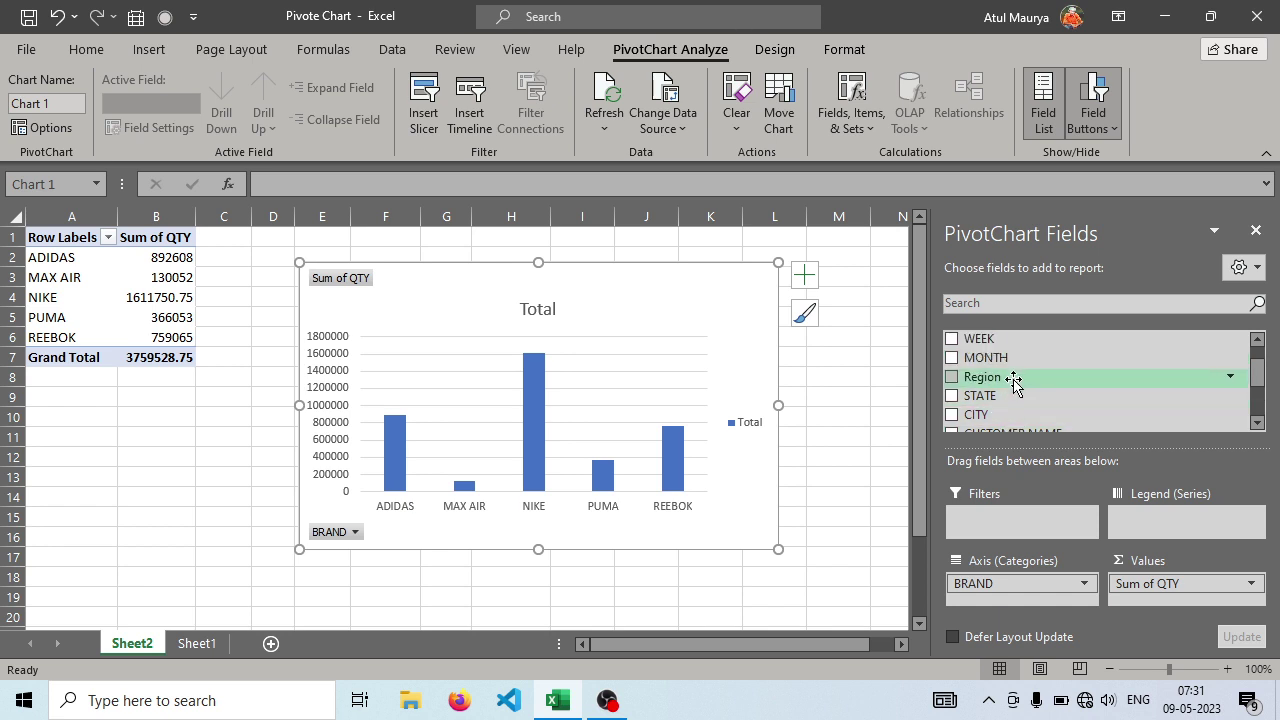
drag(1011, 376, 1142, 518)
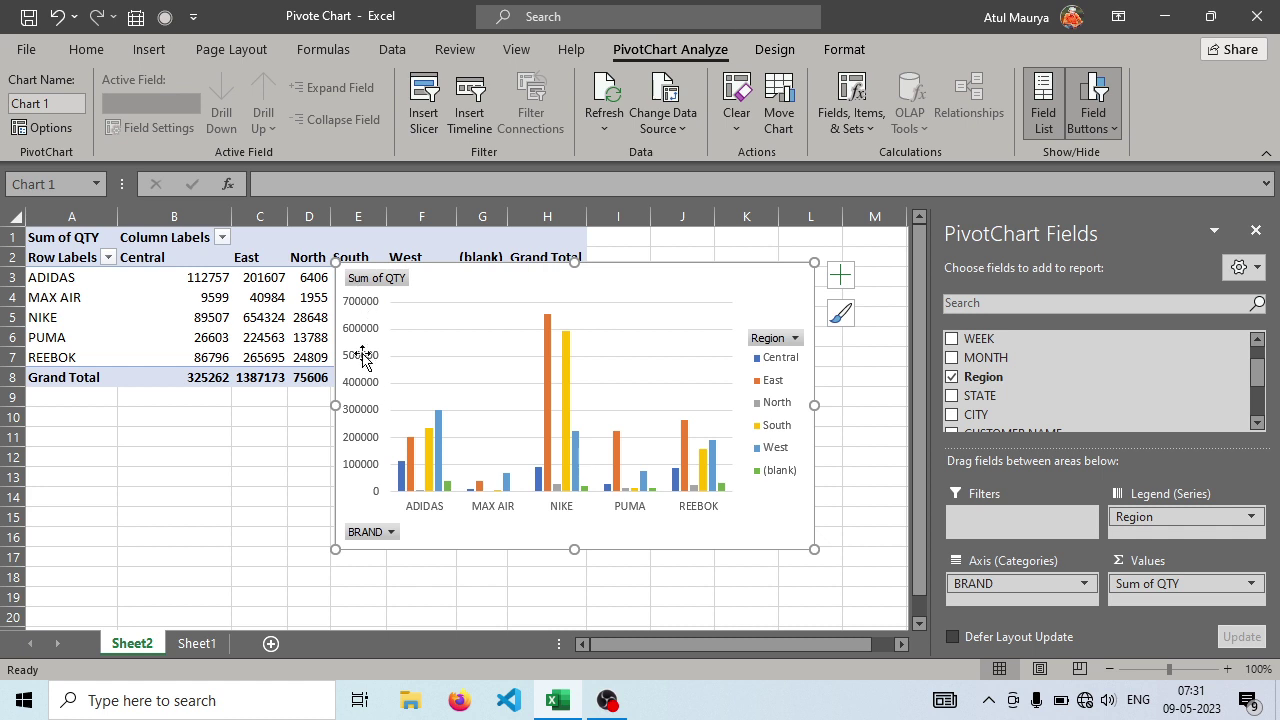
drag(447, 272, 413, 295)
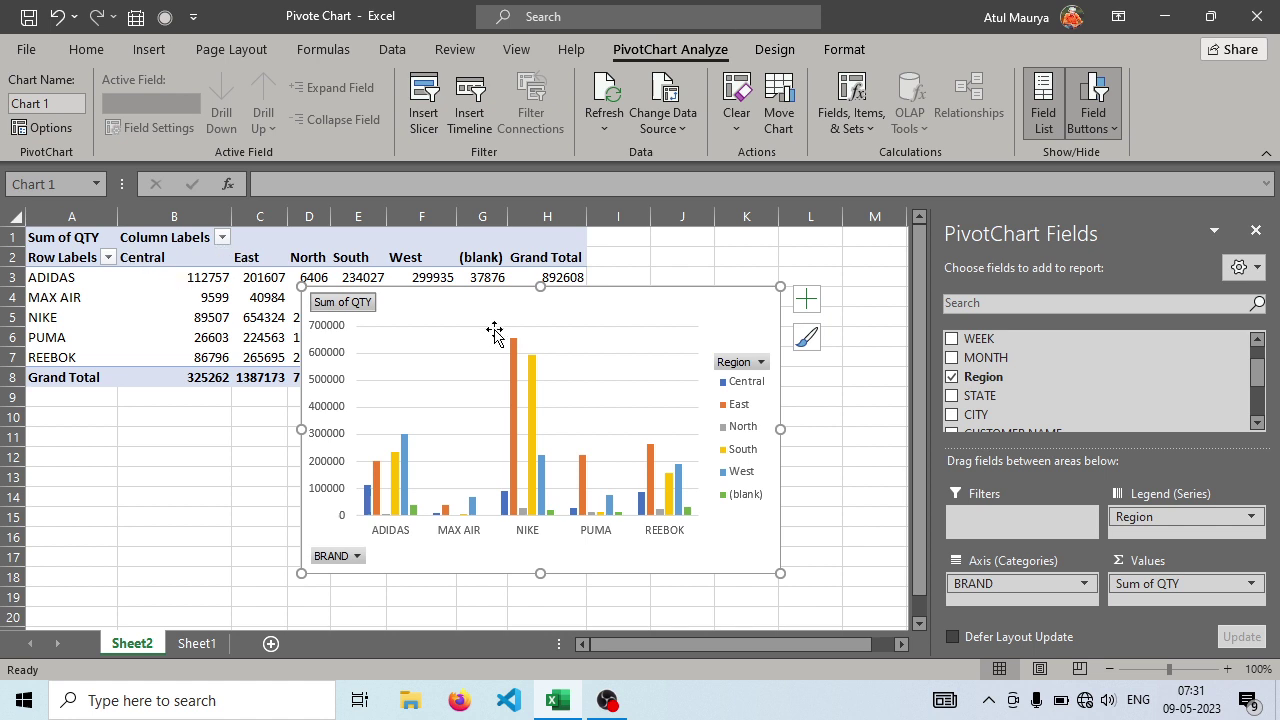
drag(589, 309, 600, 374)
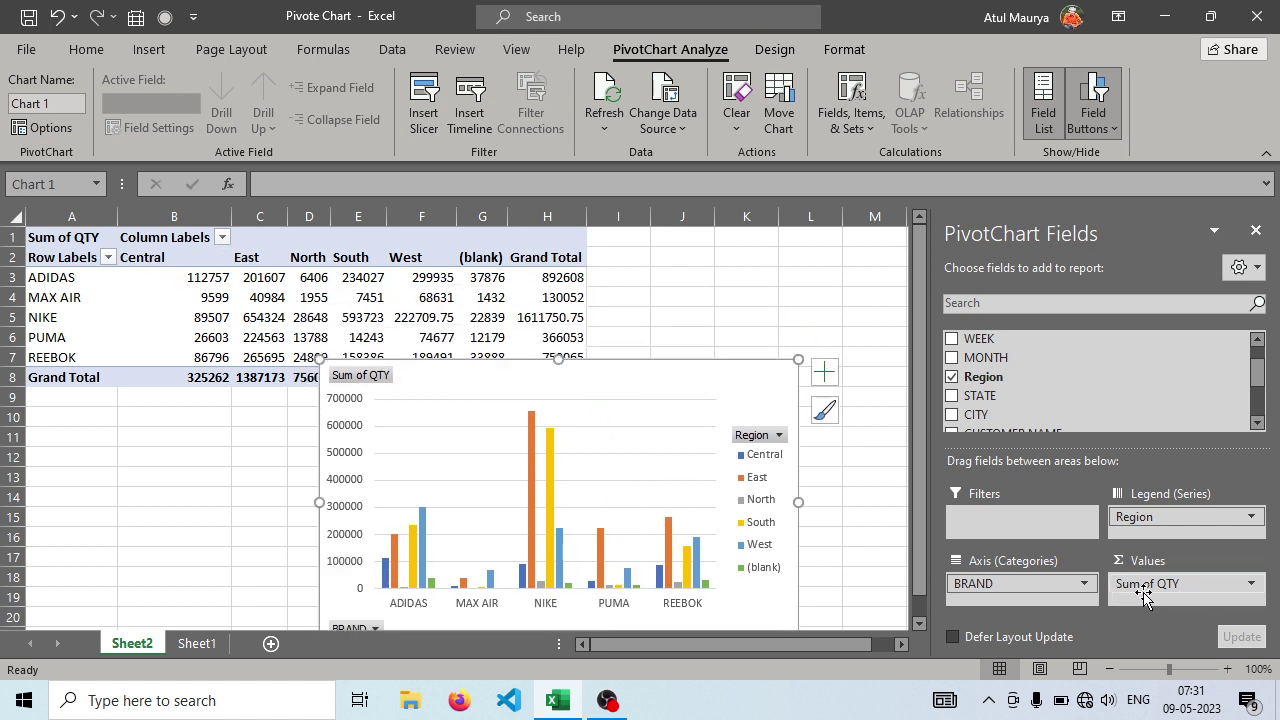
Summarize the QTY values by Min and move the chart up over the pivot table's outer columns.
click(1196, 585)
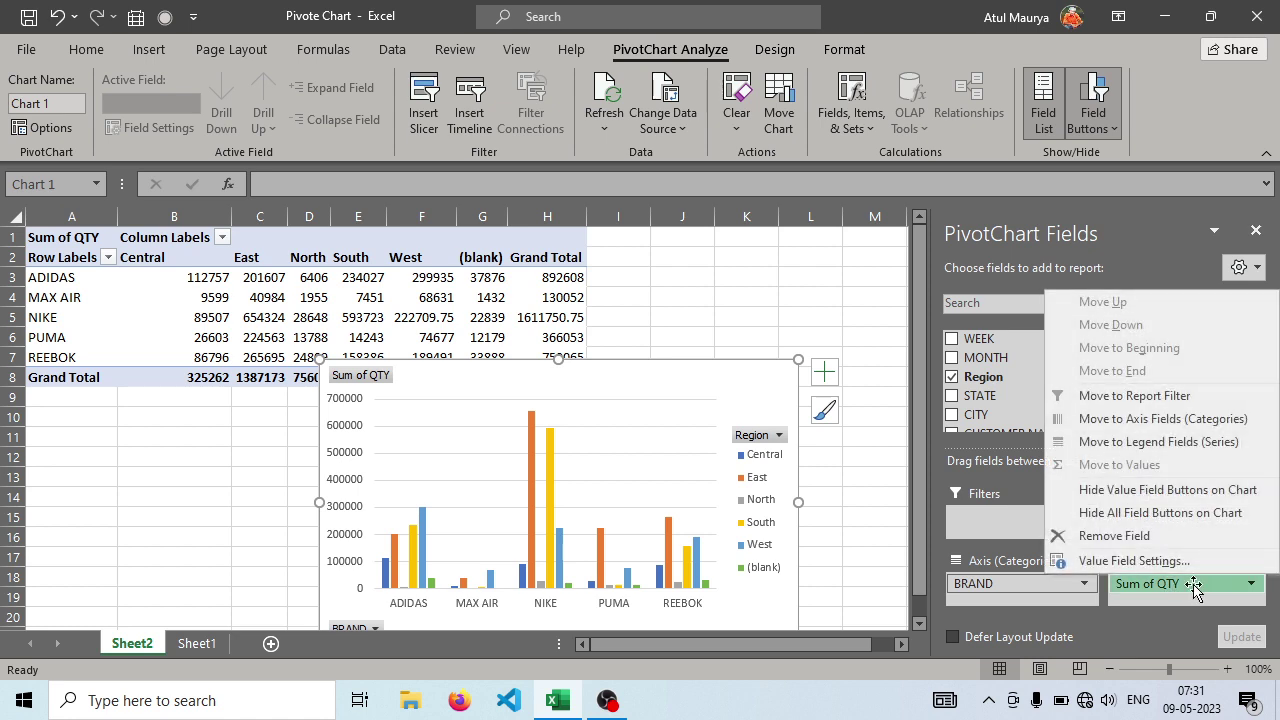
click(1168, 562)
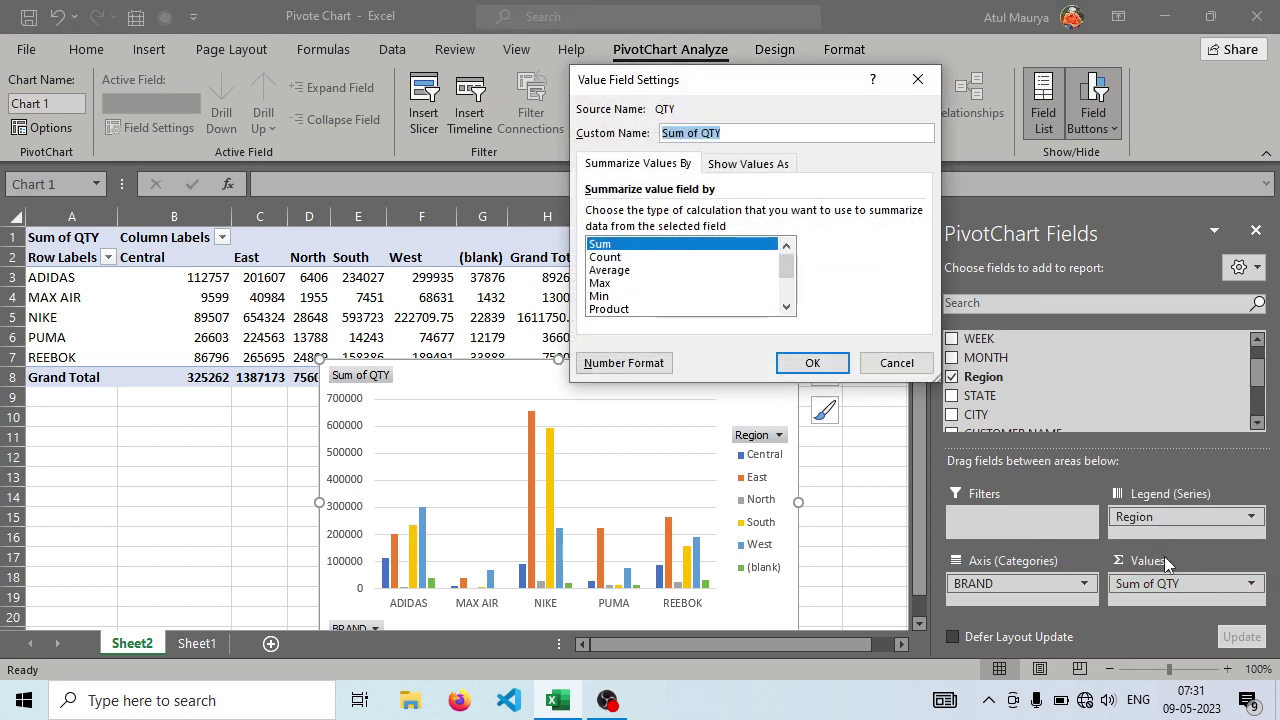
click(605, 284)
click(605, 296)
click(778, 366)
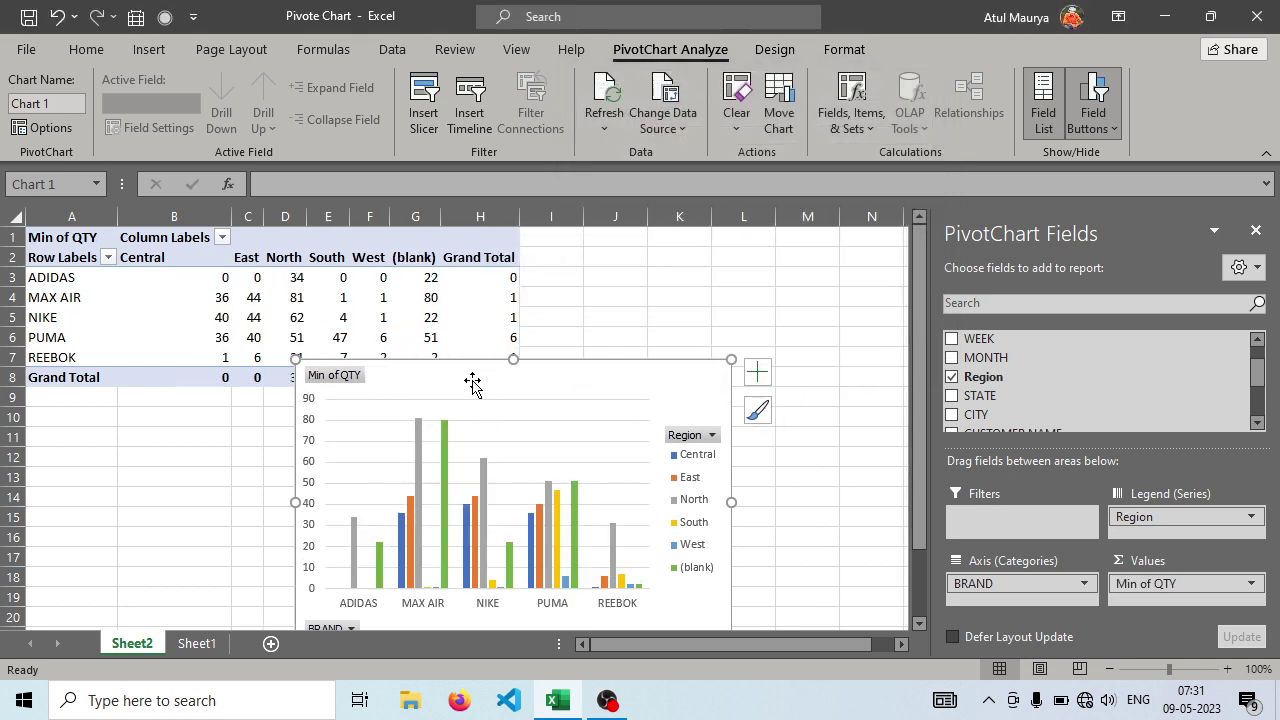
drag(473, 384, 395, 284)
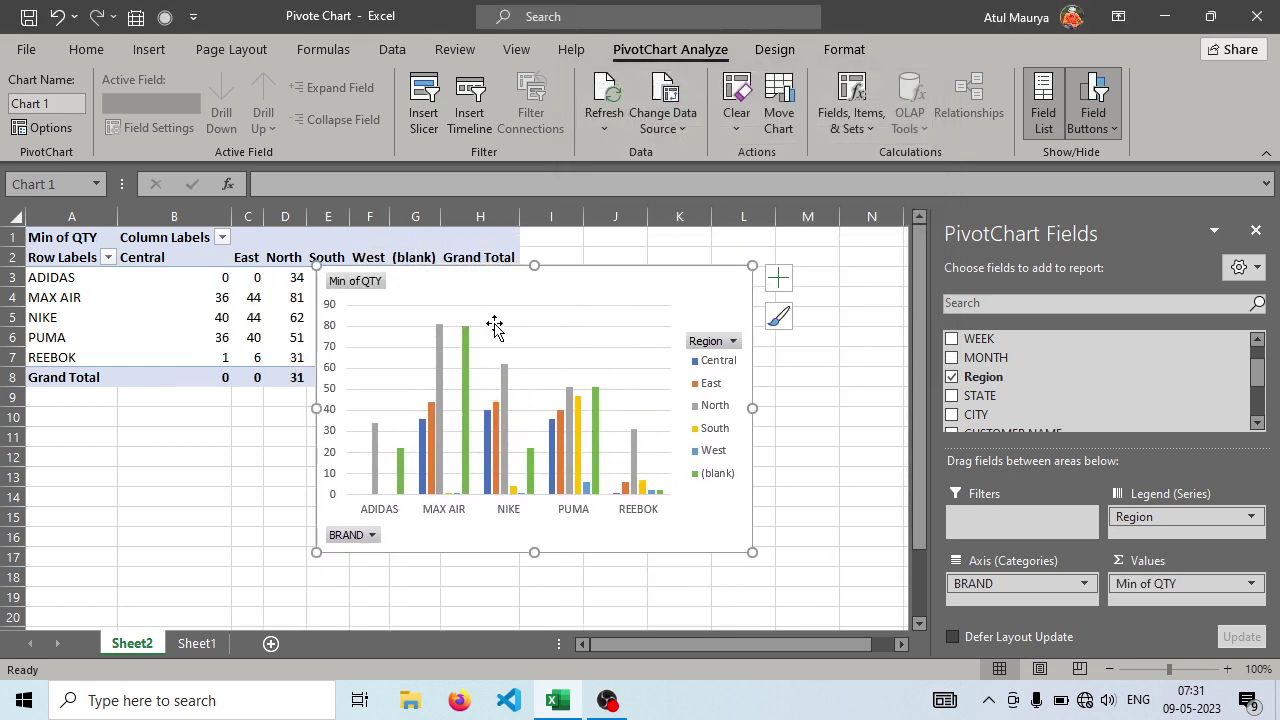
Filter the chart's Region field to show only Central.
click(731, 341)
scroll(547, 572, down, 1)
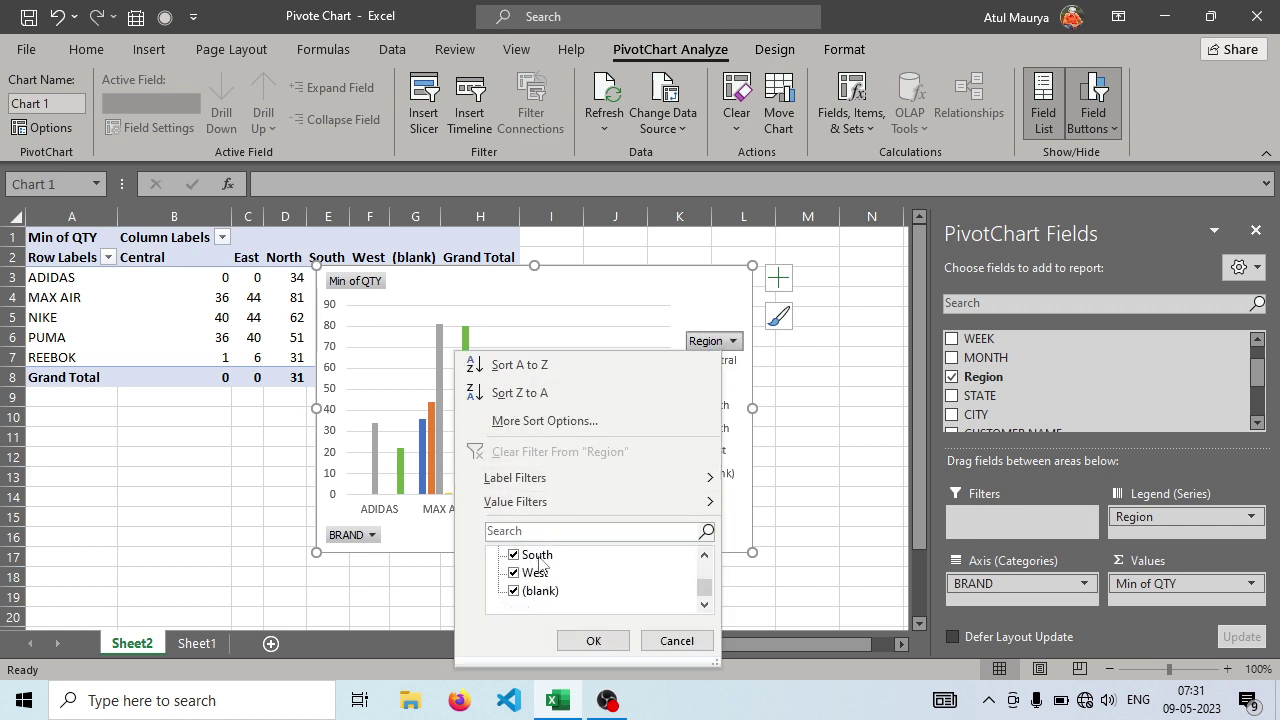
scroll(520, 575, up, 1)
click(513, 555)
click(514, 573)
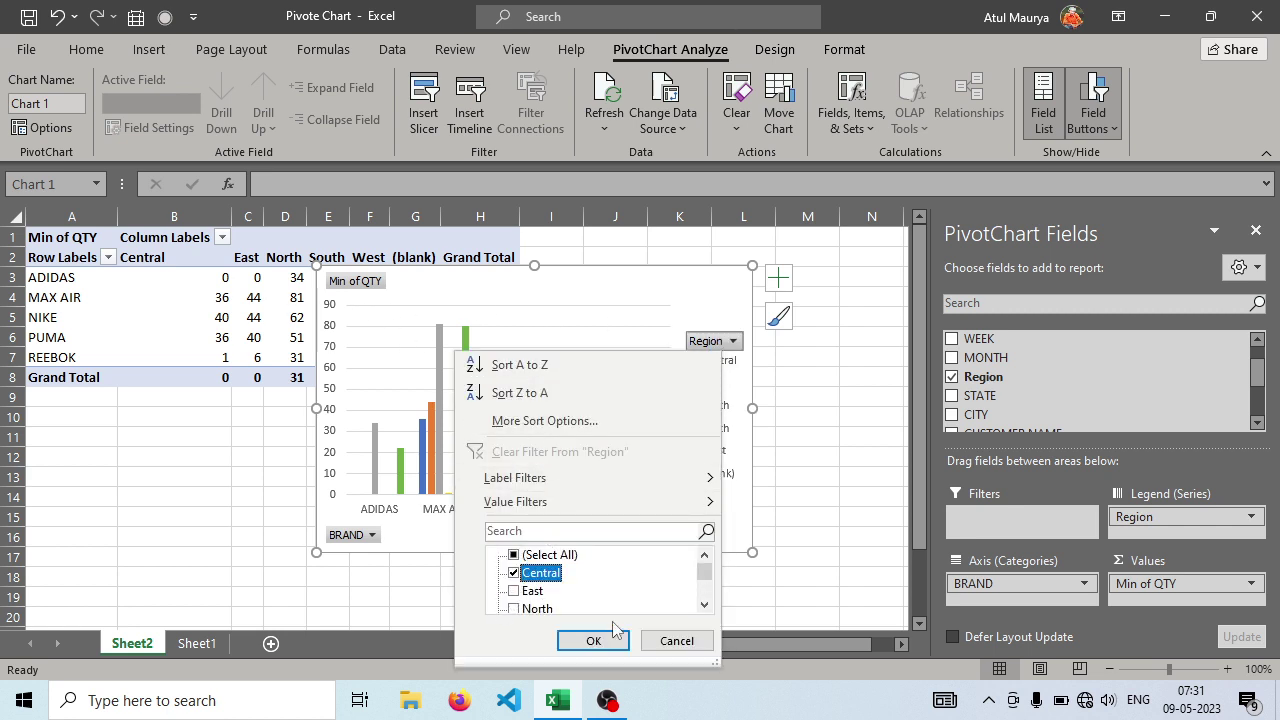
click(593, 640)
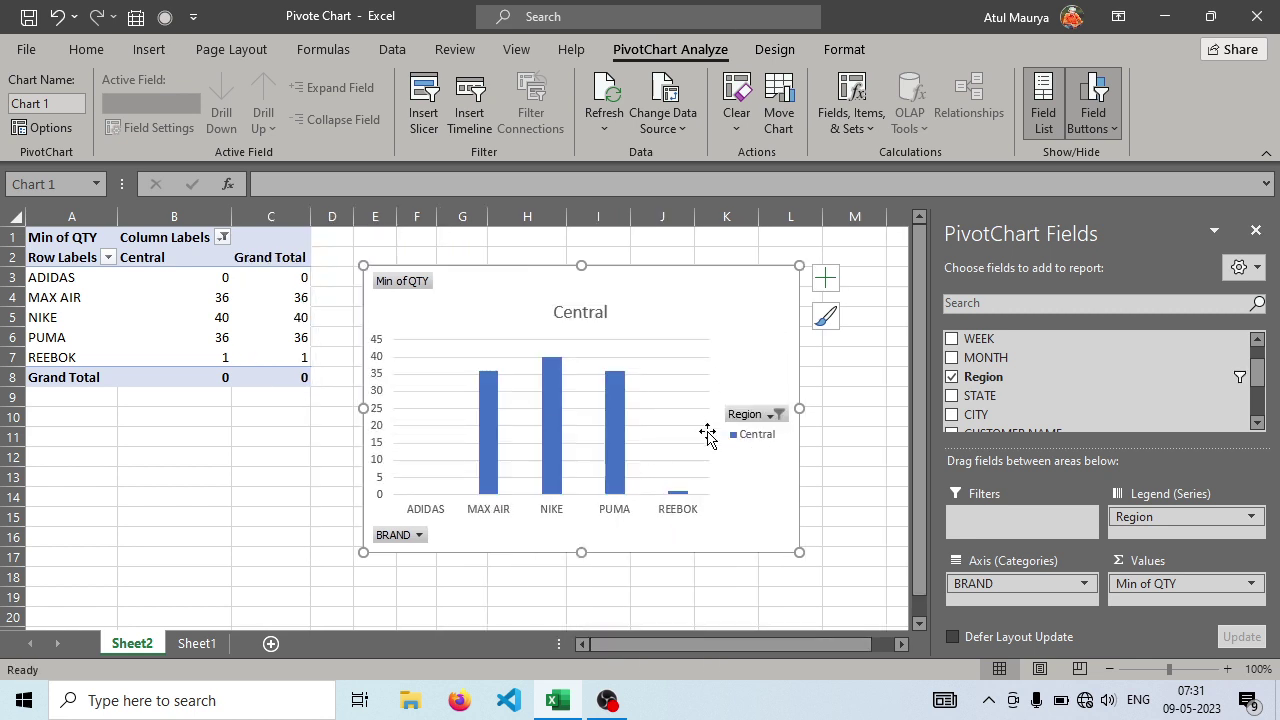
Show all regions again in the chart's Region filter and move the chart down to uncover more of the pivot table.
click(760, 414)
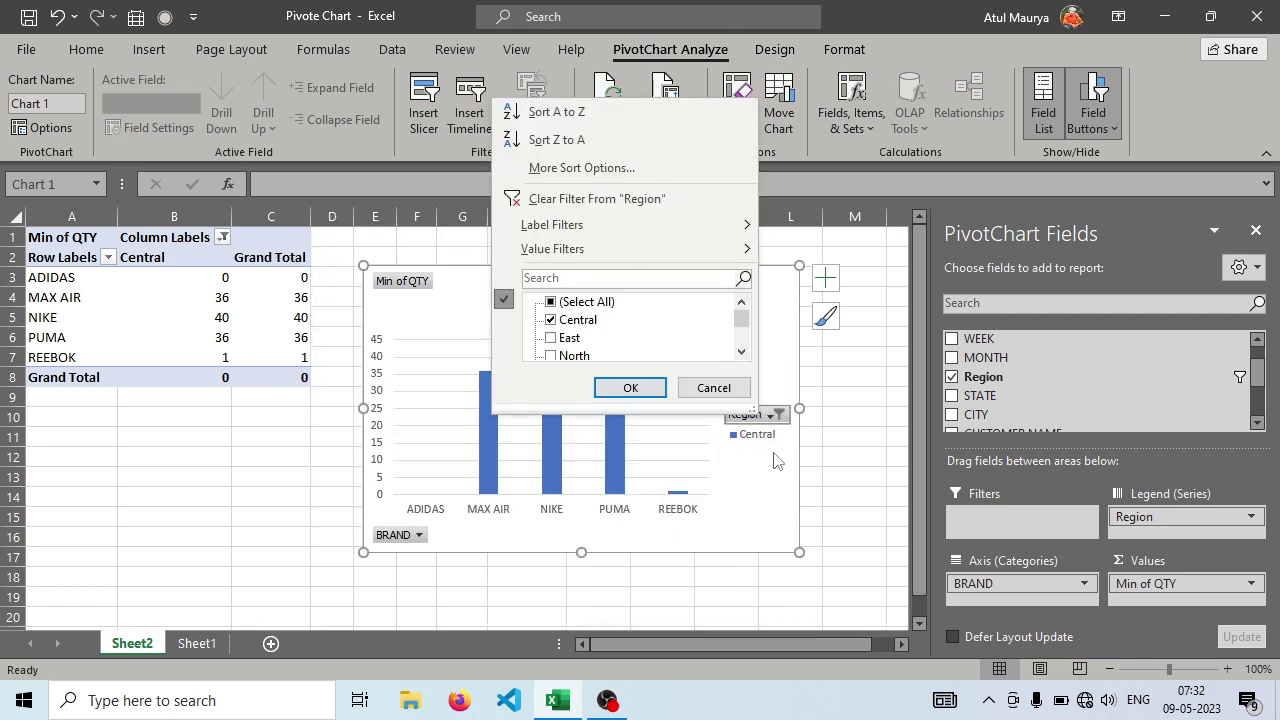
click(562, 305)
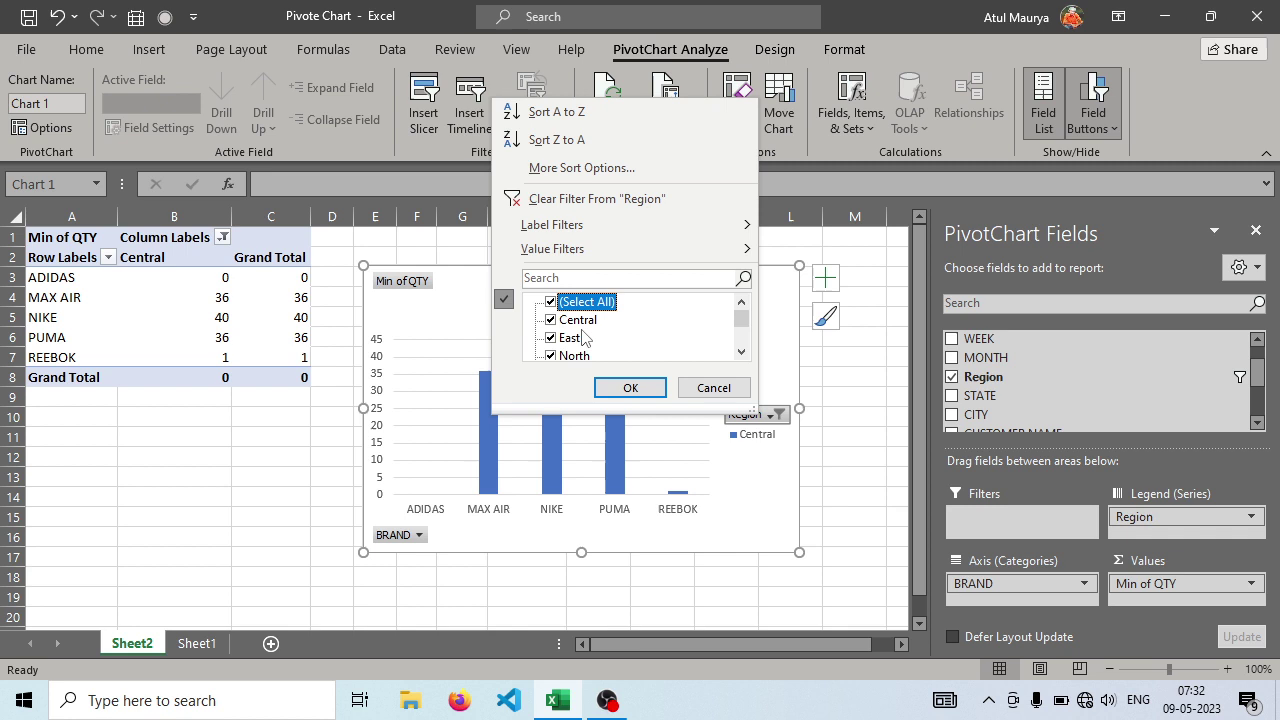
click(650, 389)
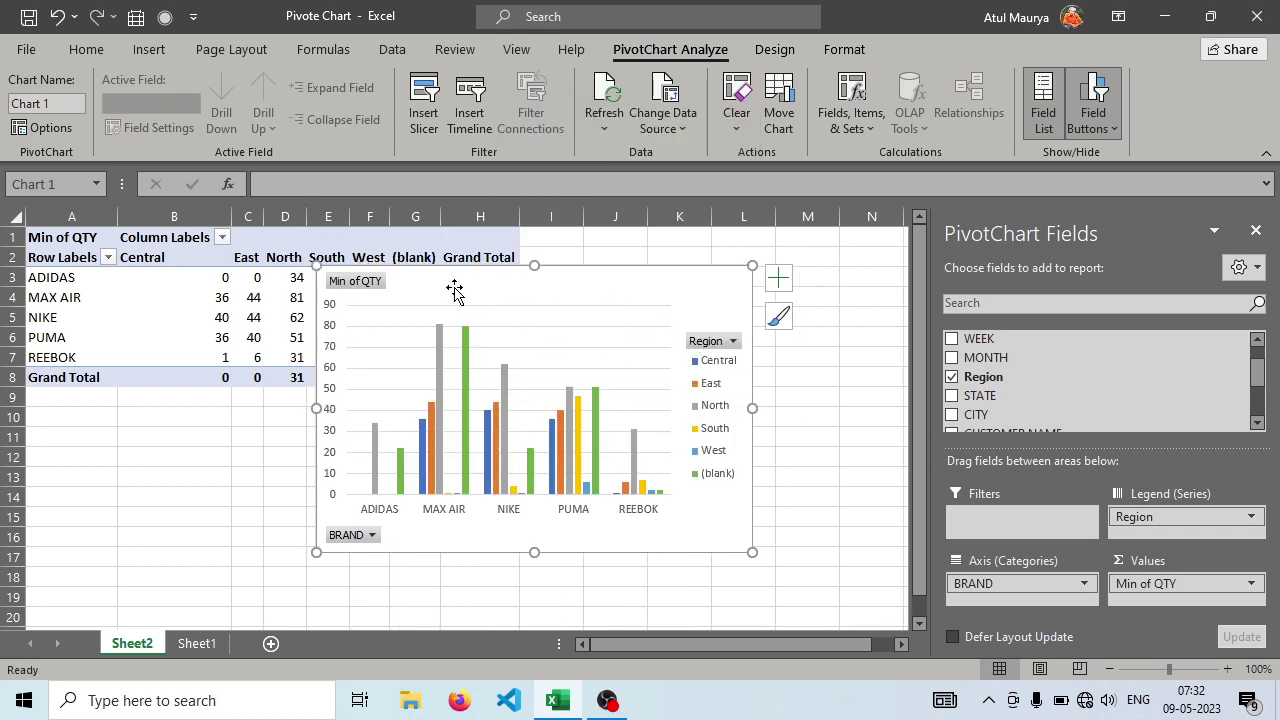
drag(454, 290, 422, 312)
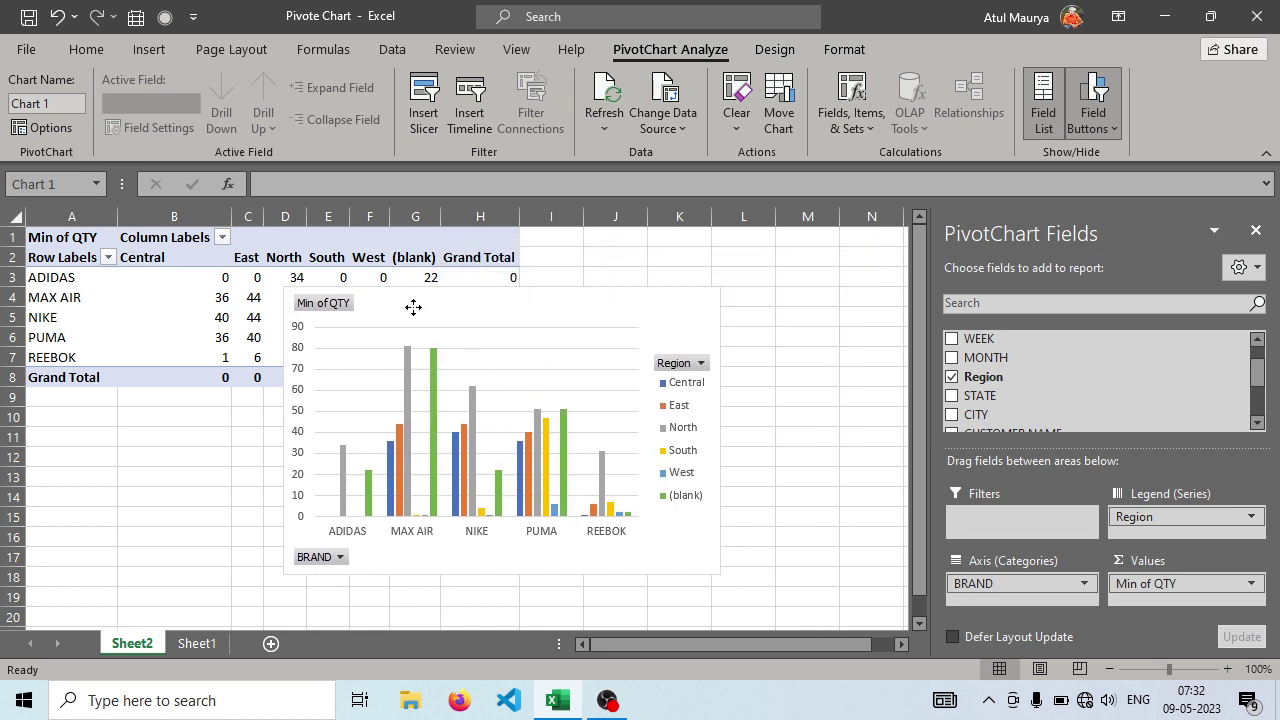
Examine the filter options of the pivot table's row labels and column labels without changing the selection.
click(107, 257)
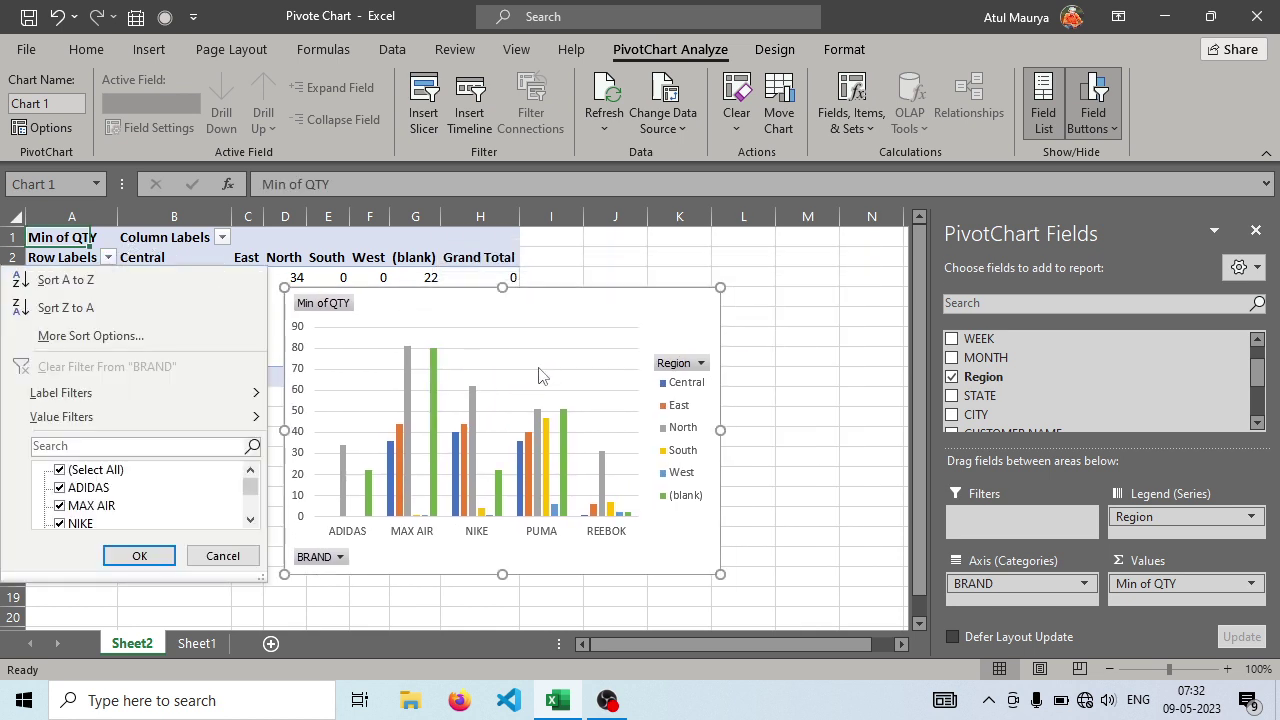
scroll(90, 505, down, 2)
scroll(90, 505, up, 2)
click(139, 555)
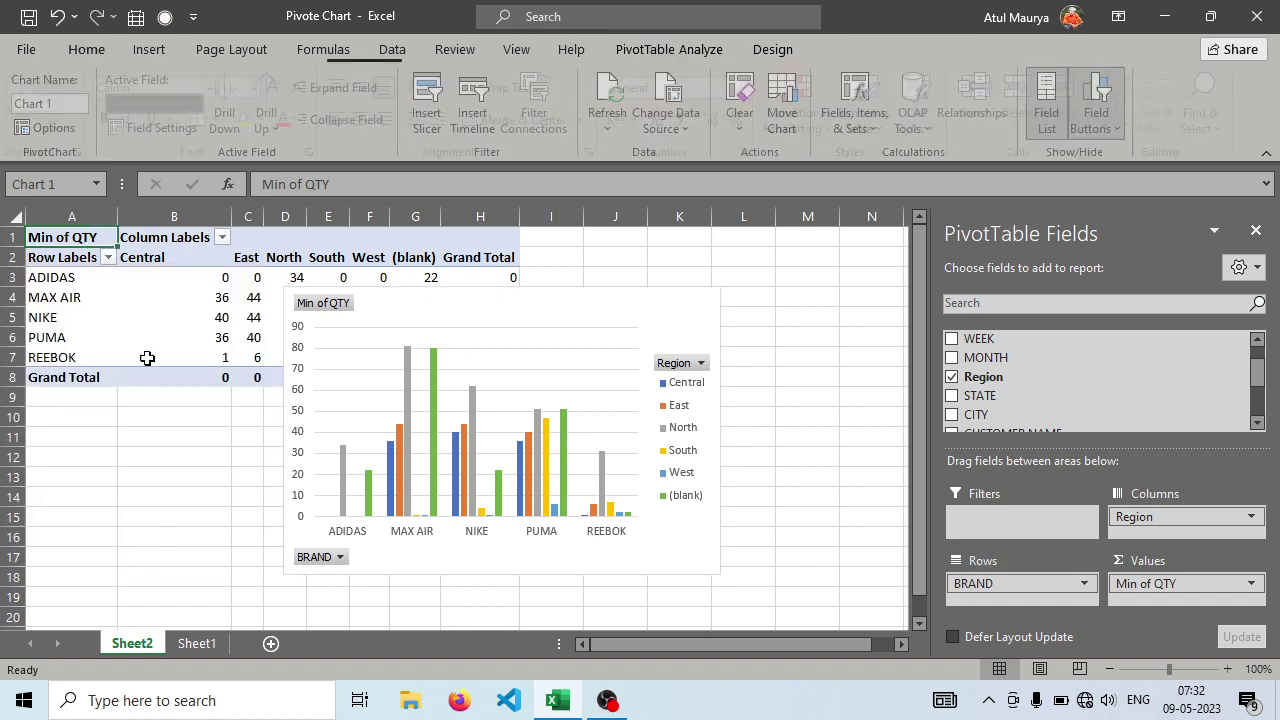
click(218, 237)
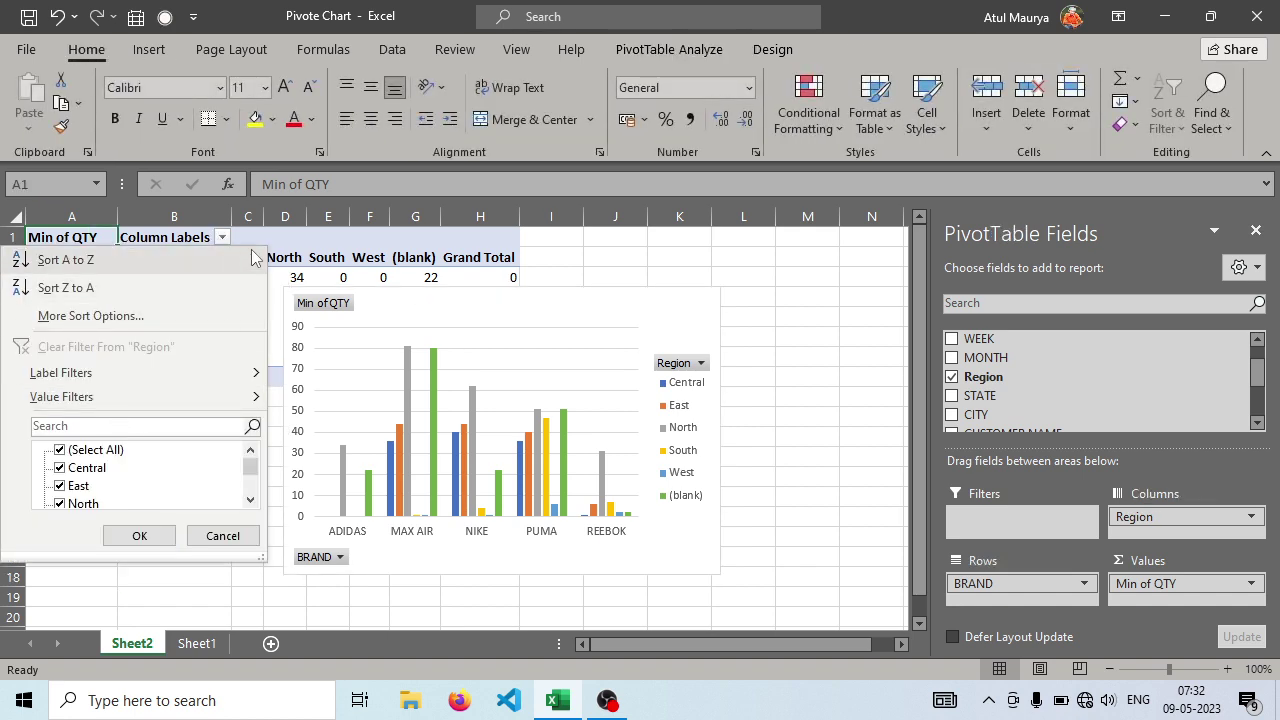
click(287, 243)
click(293, 245)
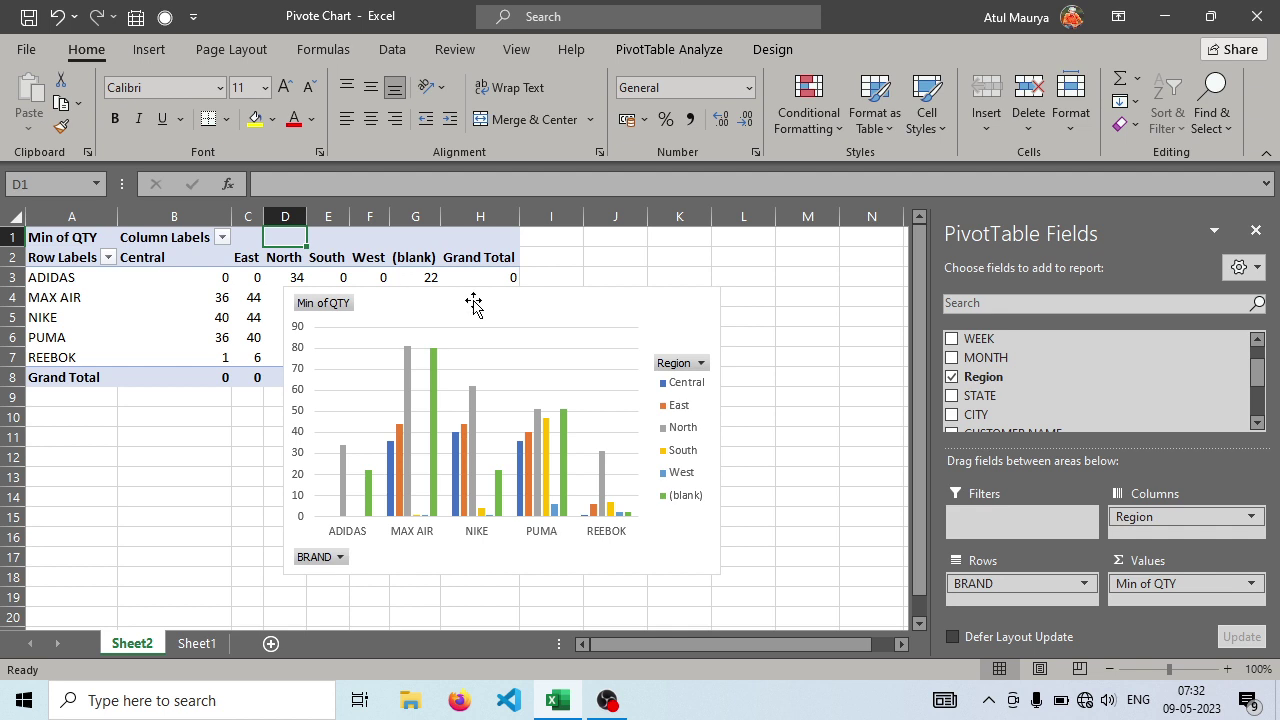
Remove Region from the chart's legend series and move the chart farther away from the pivot table.
drag(474, 302, 713, 220)
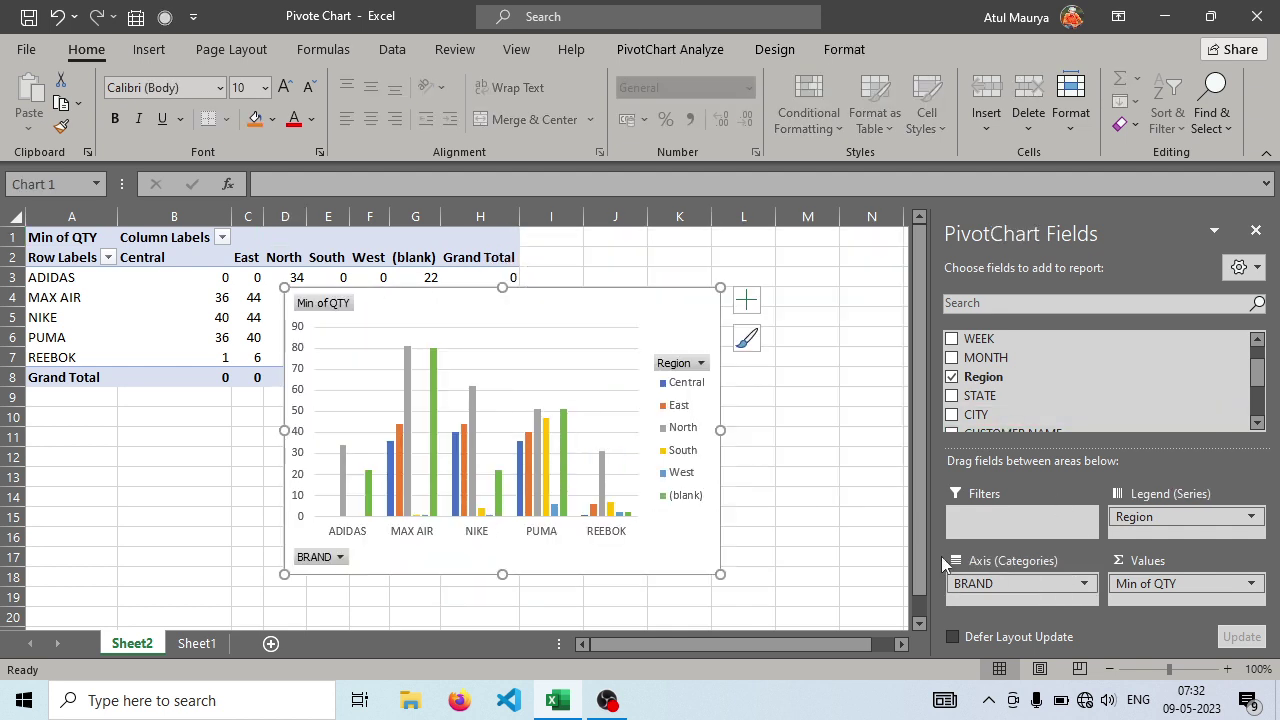
drag(1134, 517, 743, 471)
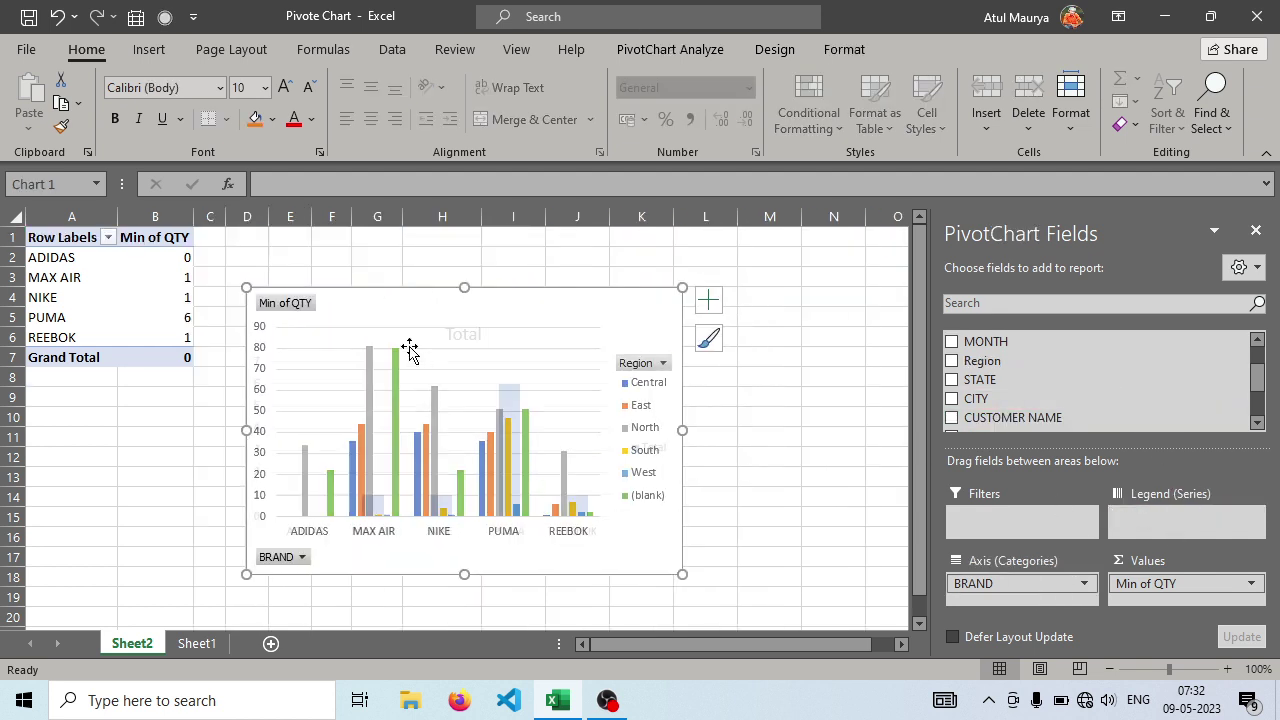
drag(397, 309, 517, 297)
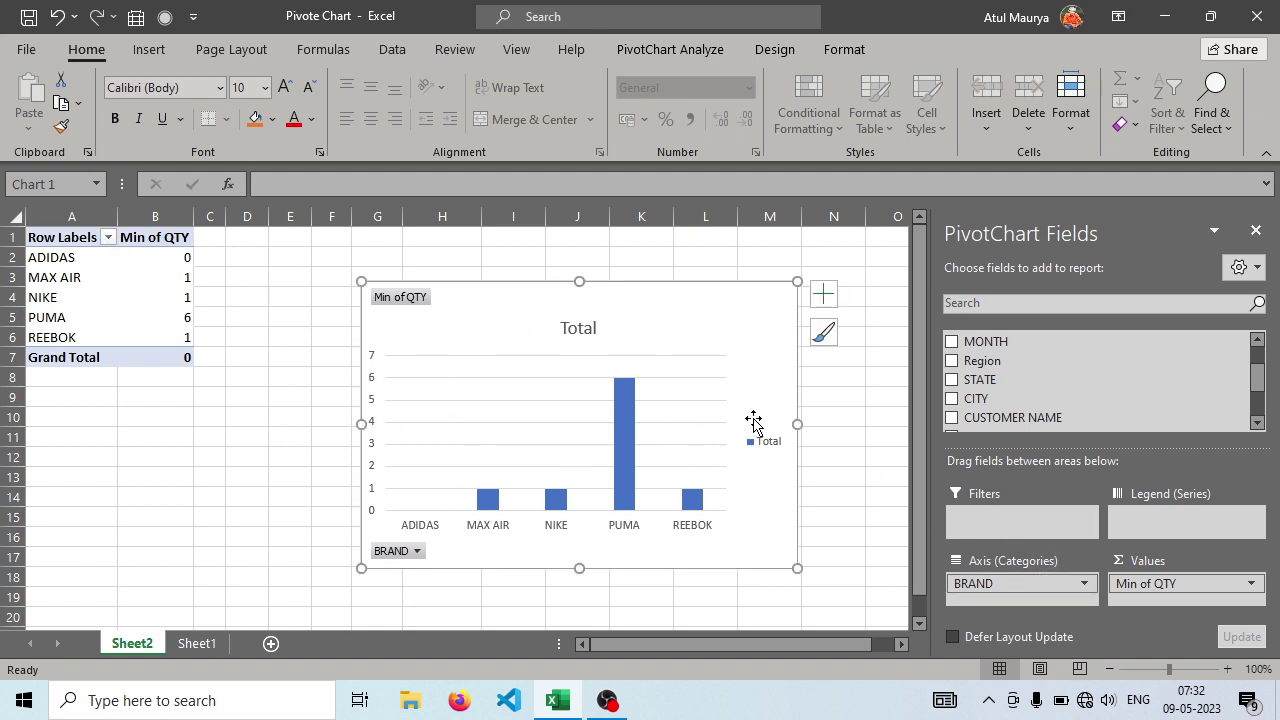
Summarize the QTY values by Sum.
click(108, 240)
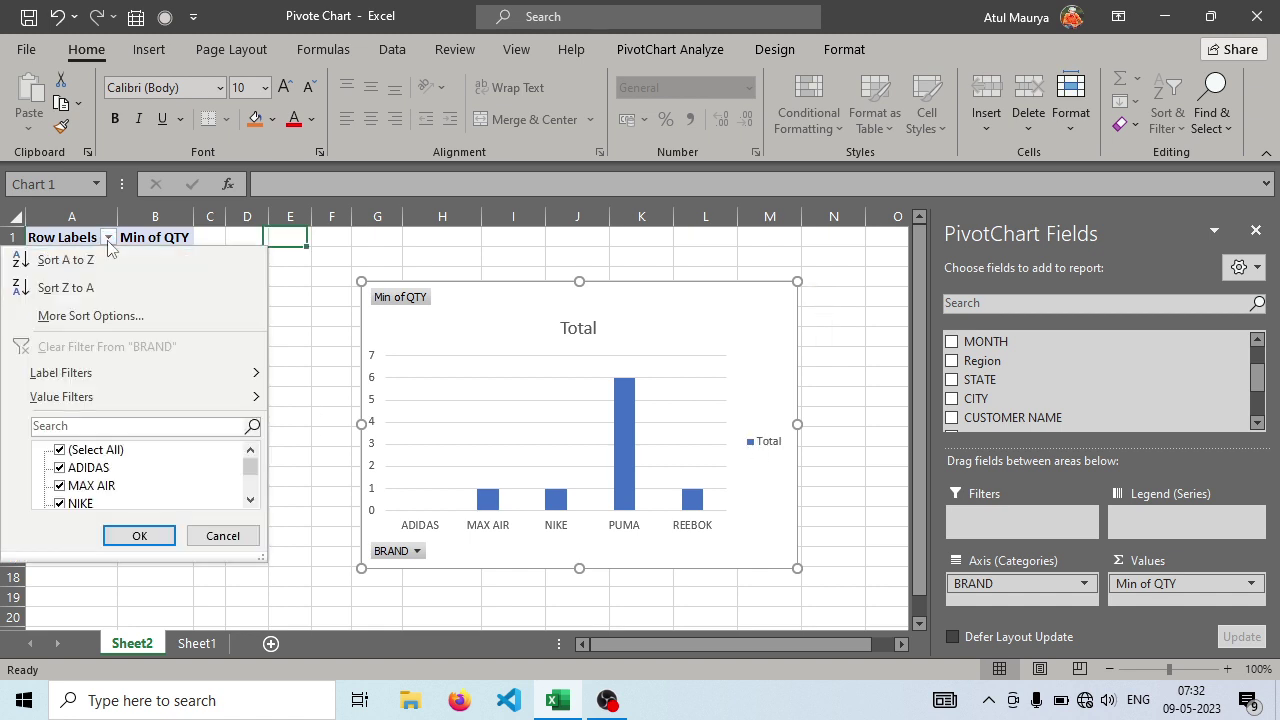
click(240, 240)
click(164, 238)
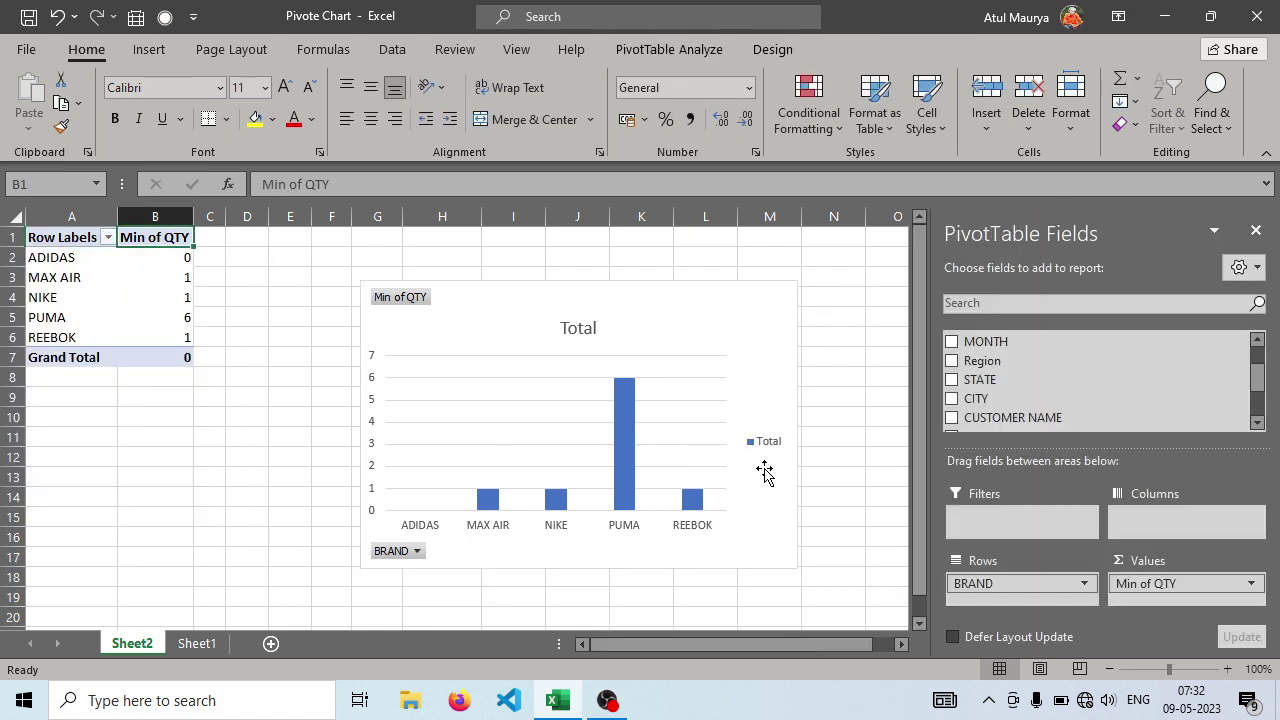
click(1195, 586)
click(1160, 562)
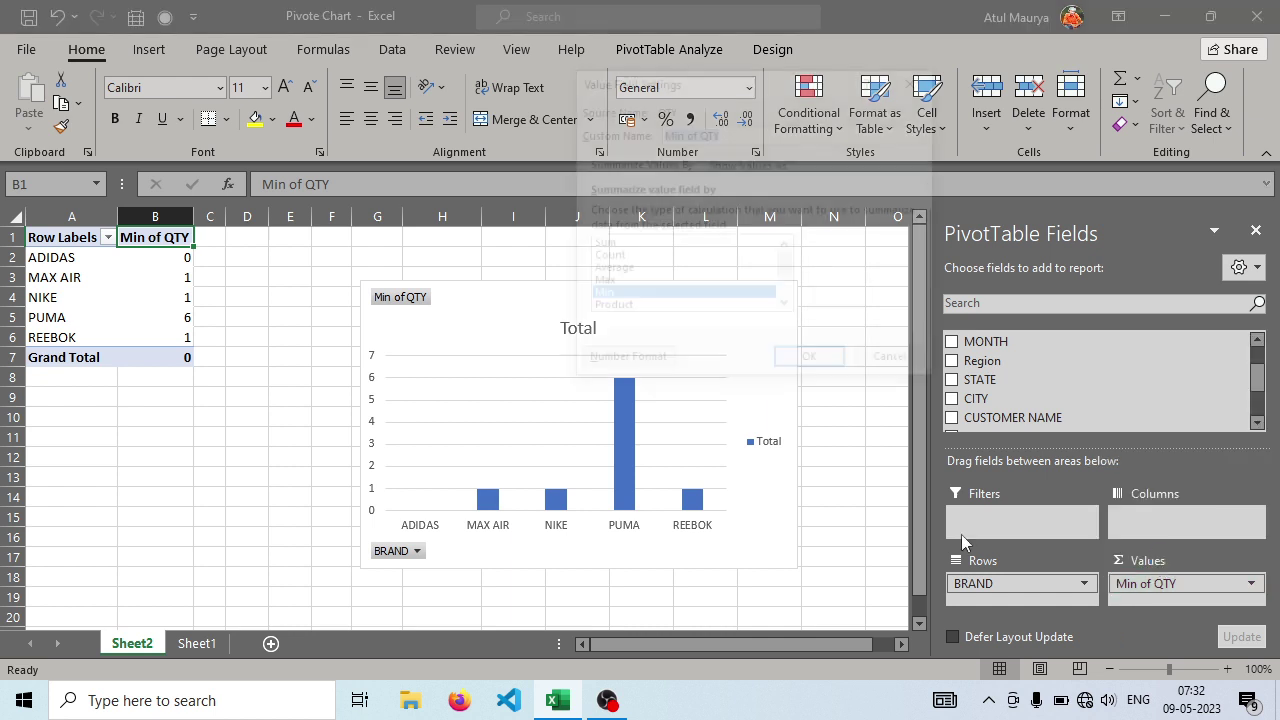
click(612, 245)
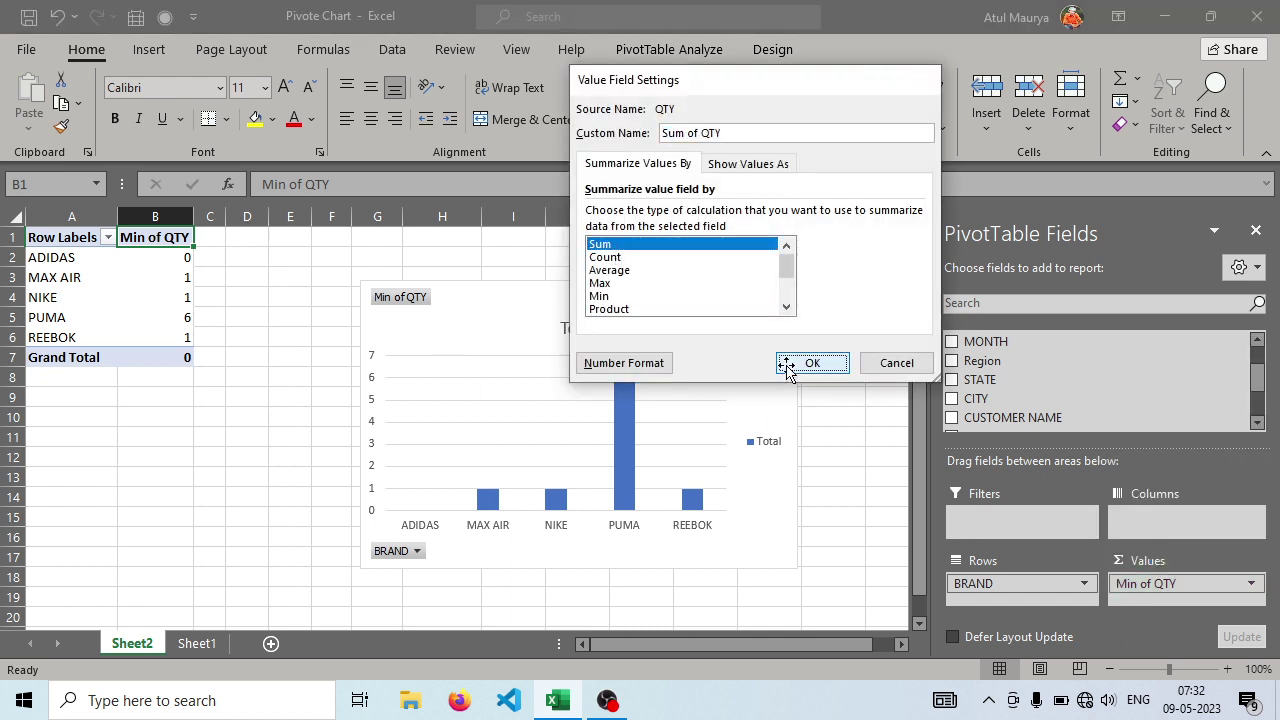
click(790, 363)
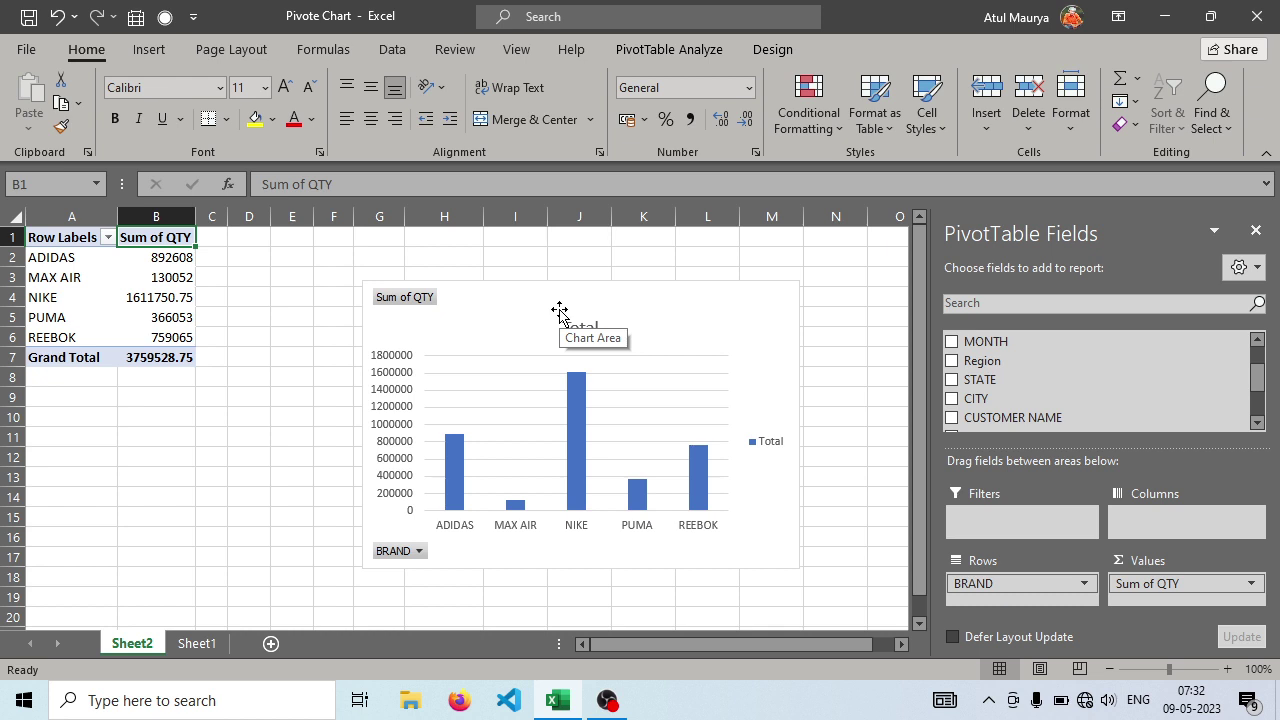
Try a few light chart styles on the PivotChart, ending with the narrow-column style with vertical data labels.
click(559, 311)
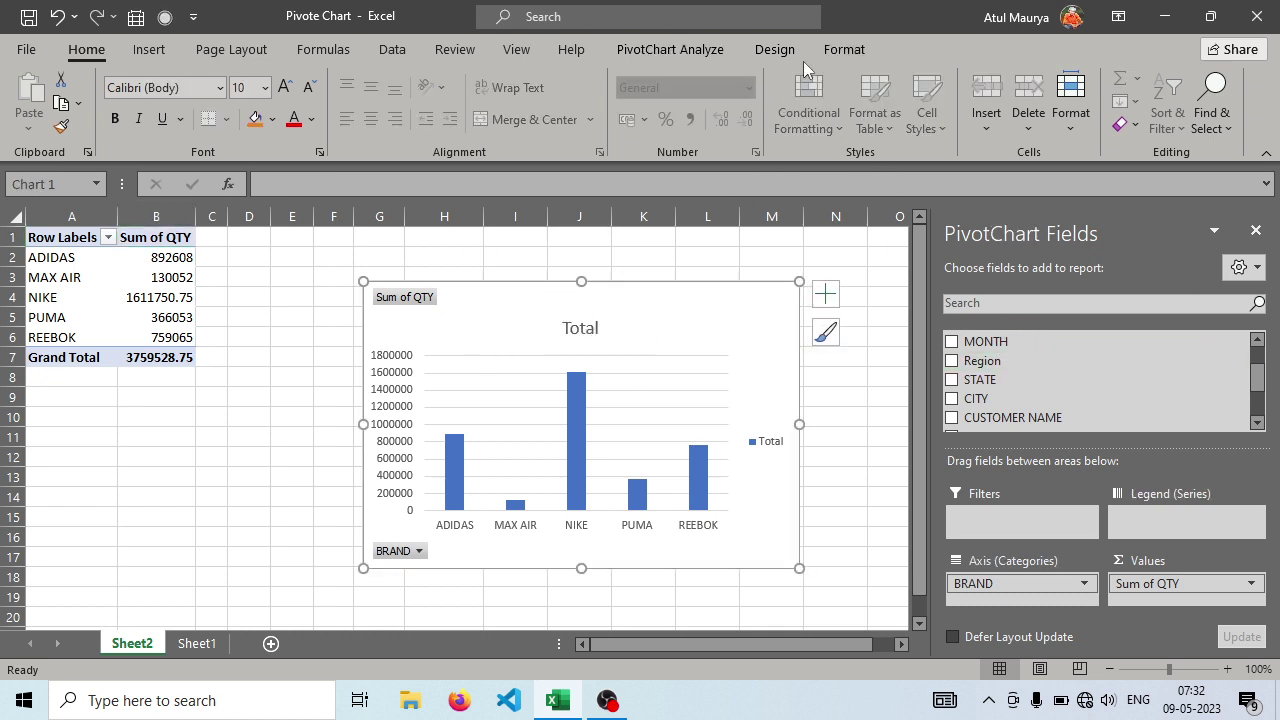
click(774, 49)
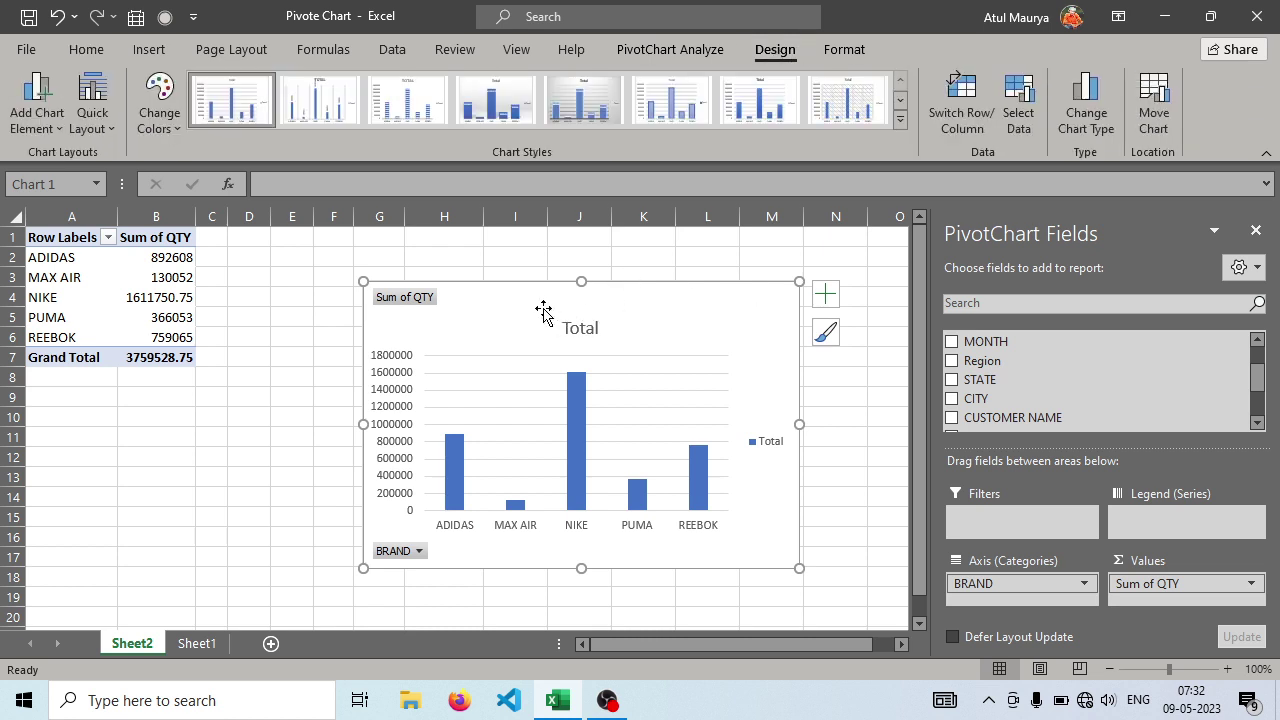
click(496, 100)
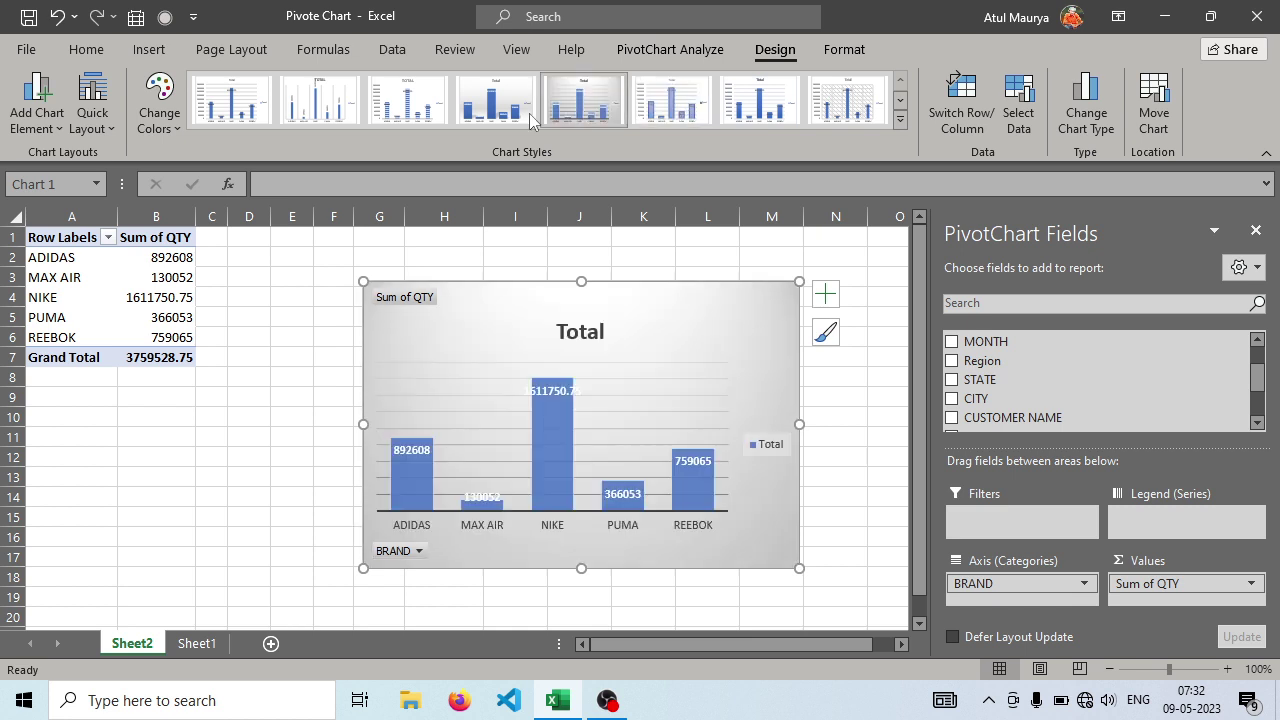
click(250, 100)
click(340, 105)
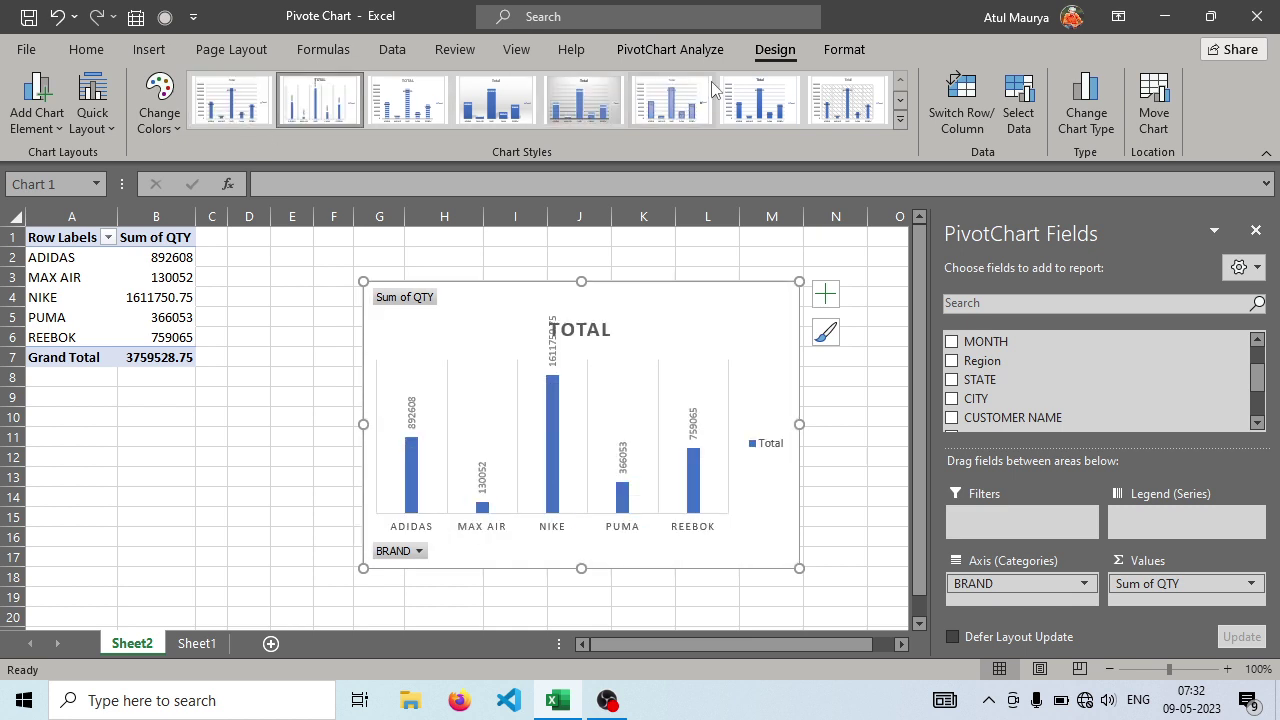
Apply the dark gradient chart style with solid blue columns and data labels, and move the chart slightly up toward the pivot table.
click(900, 118)
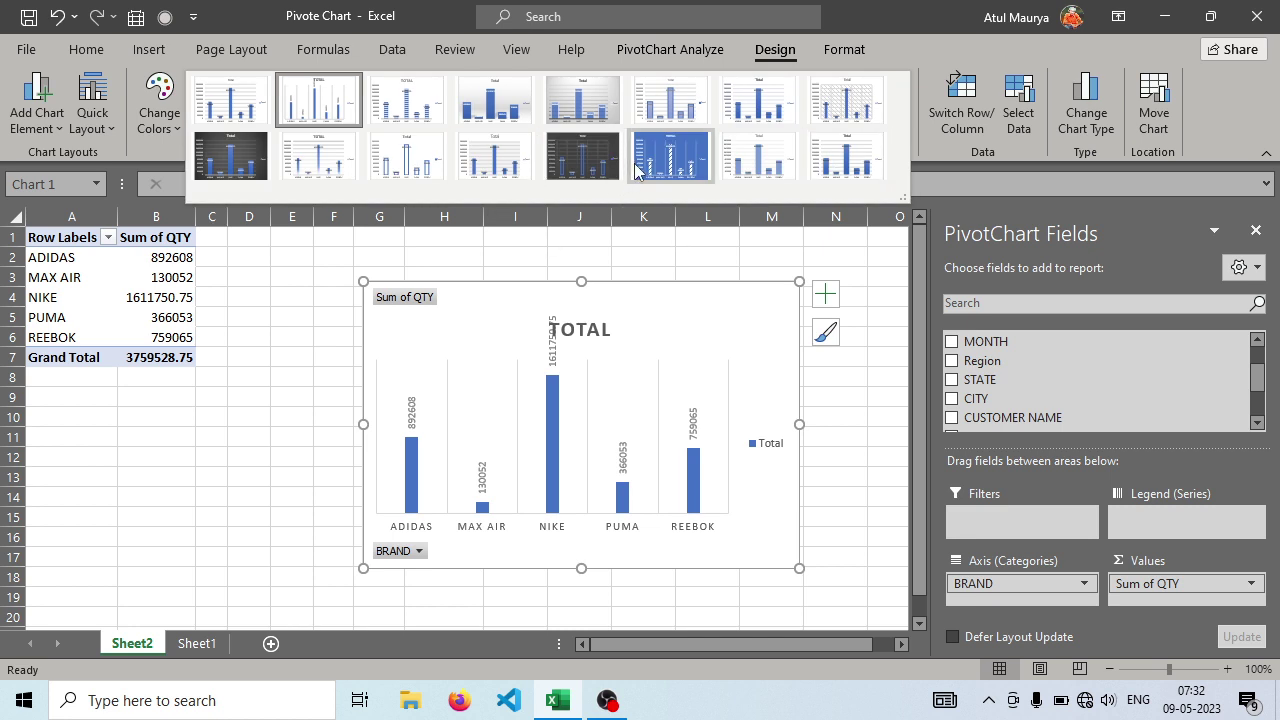
click(668, 157)
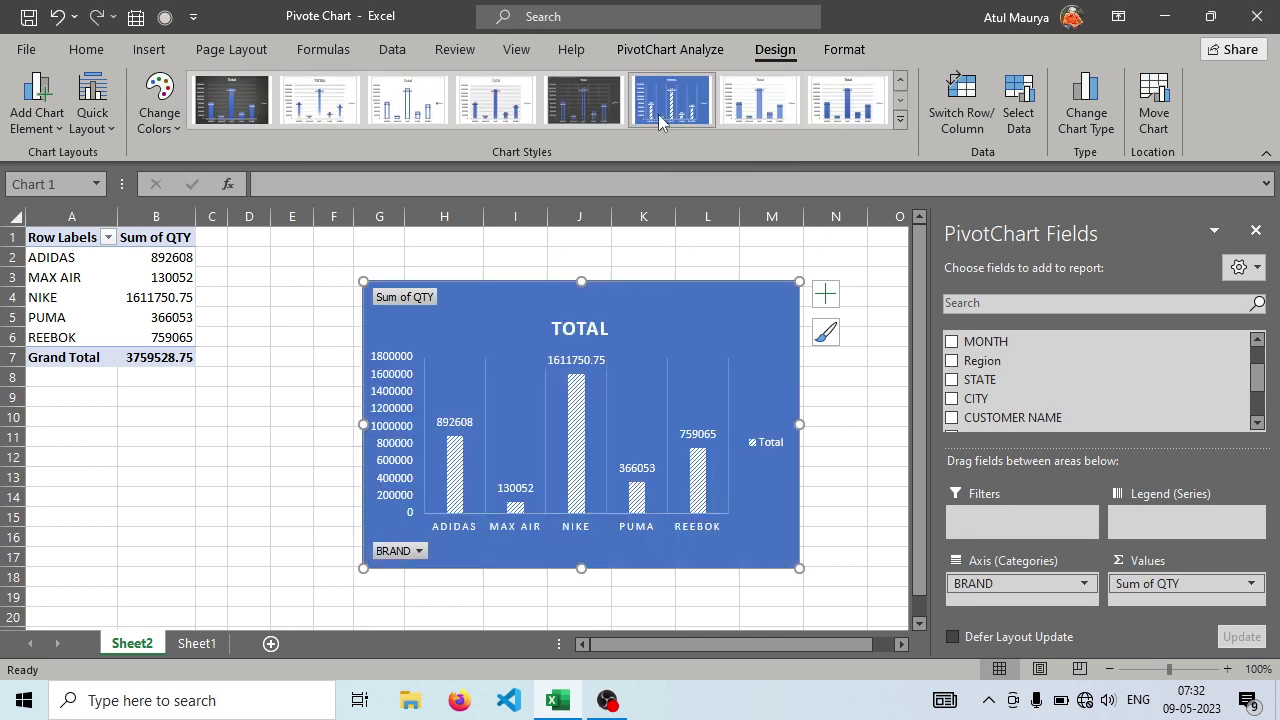
click(584, 100)
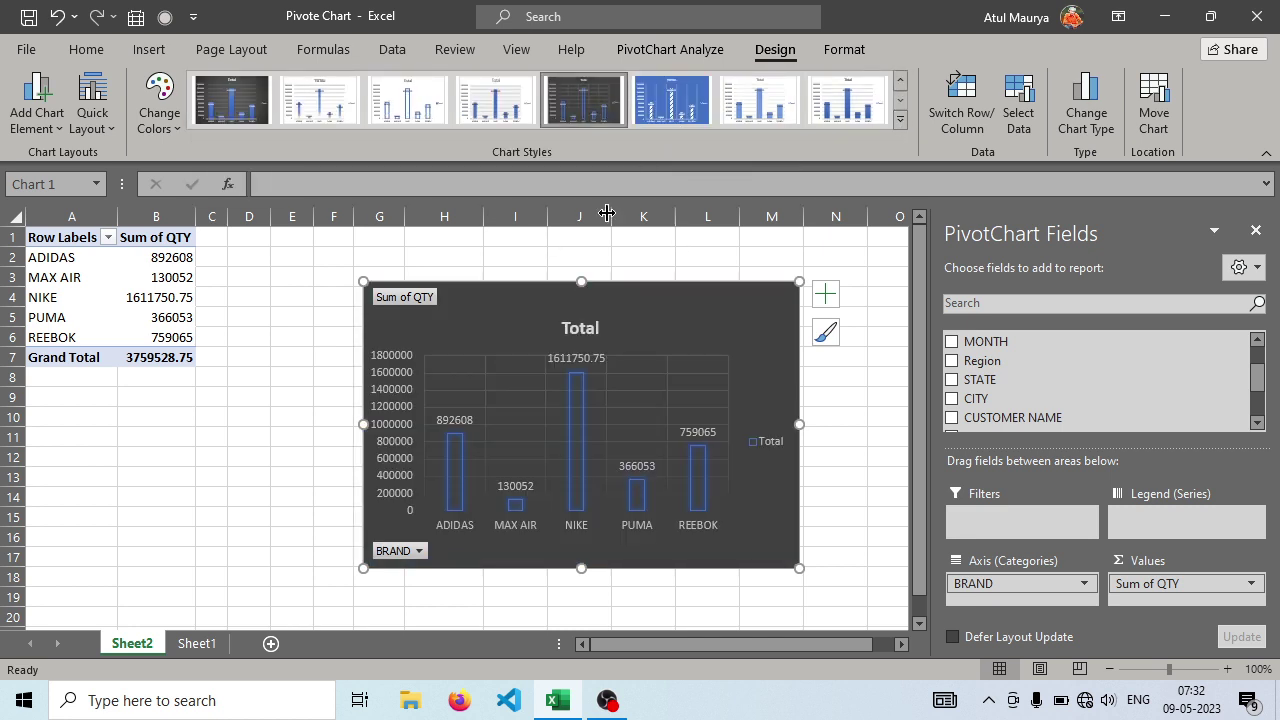
click(231, 100)
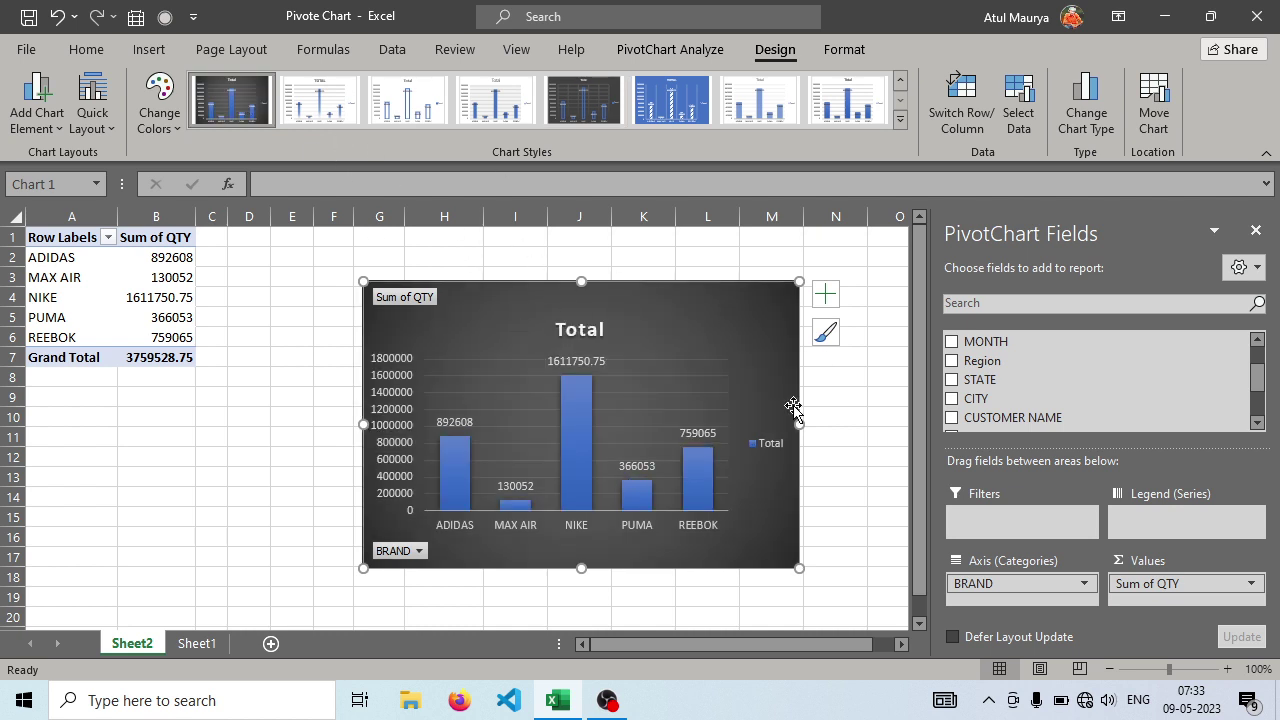
drag(597, 302, 562, 271)
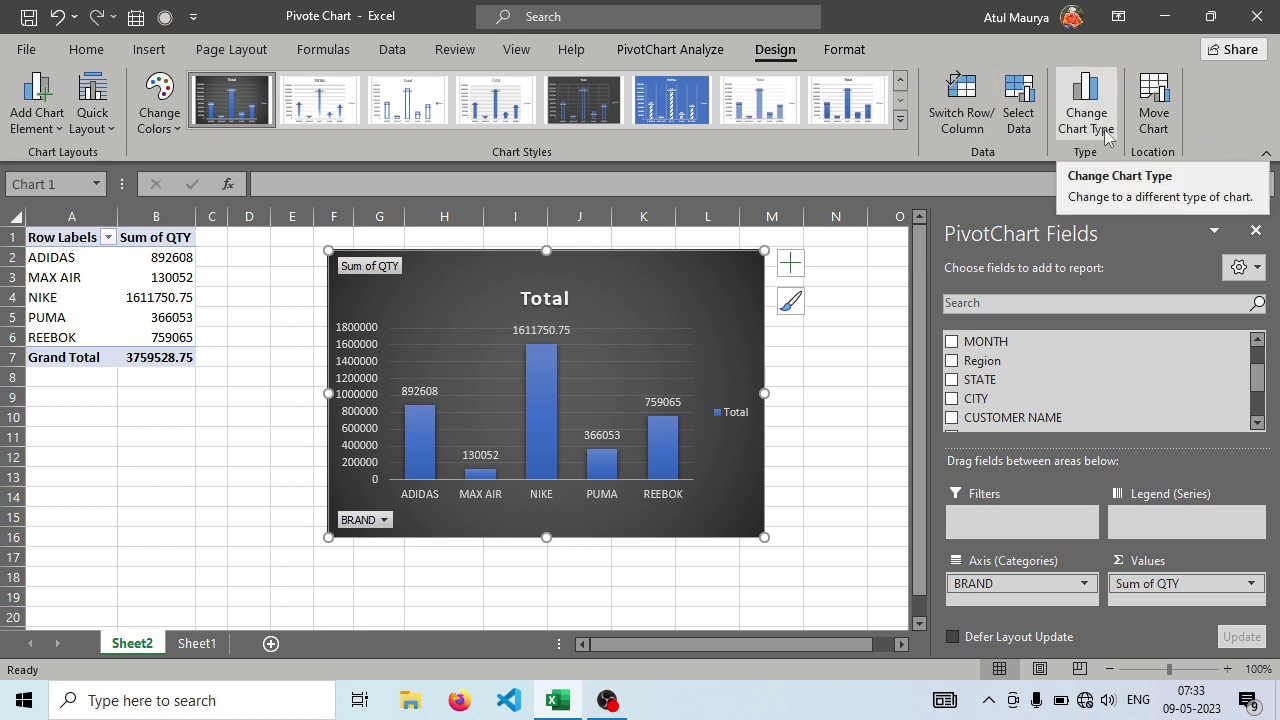
Hide the chart's primary horizontal and primary vertical axes.
click(43, 124)
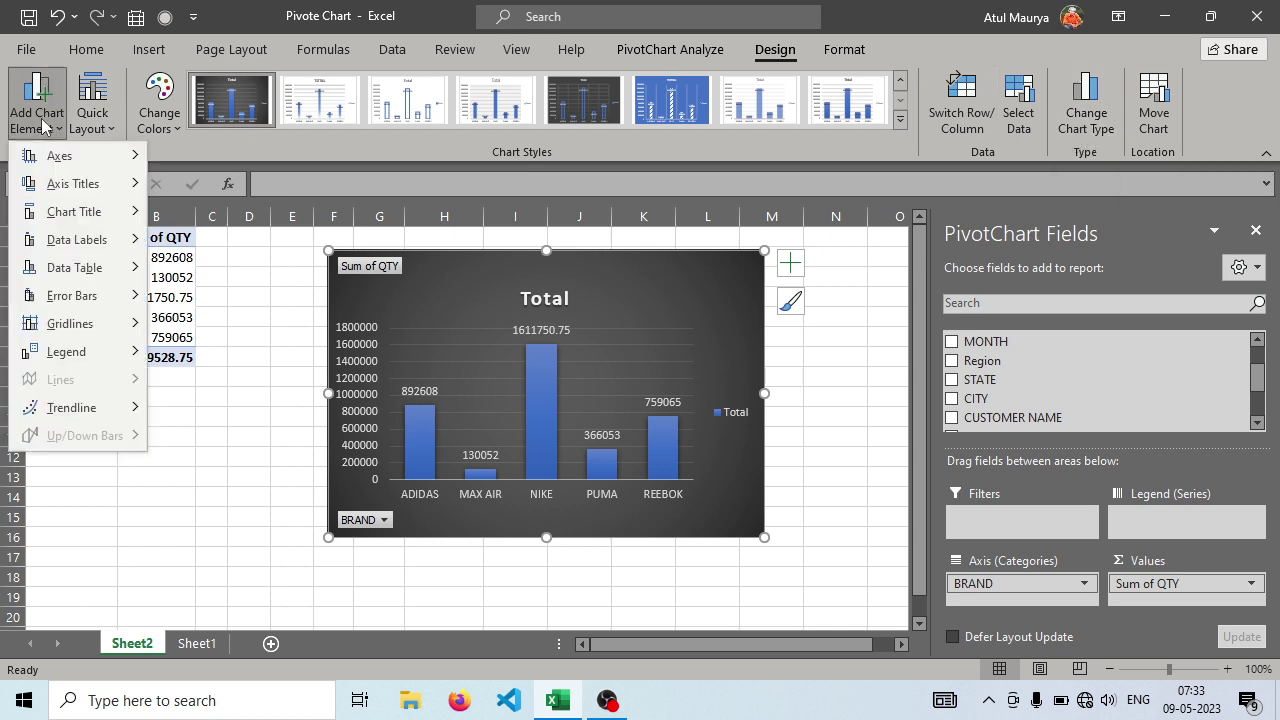
mouse_move(94, 163)
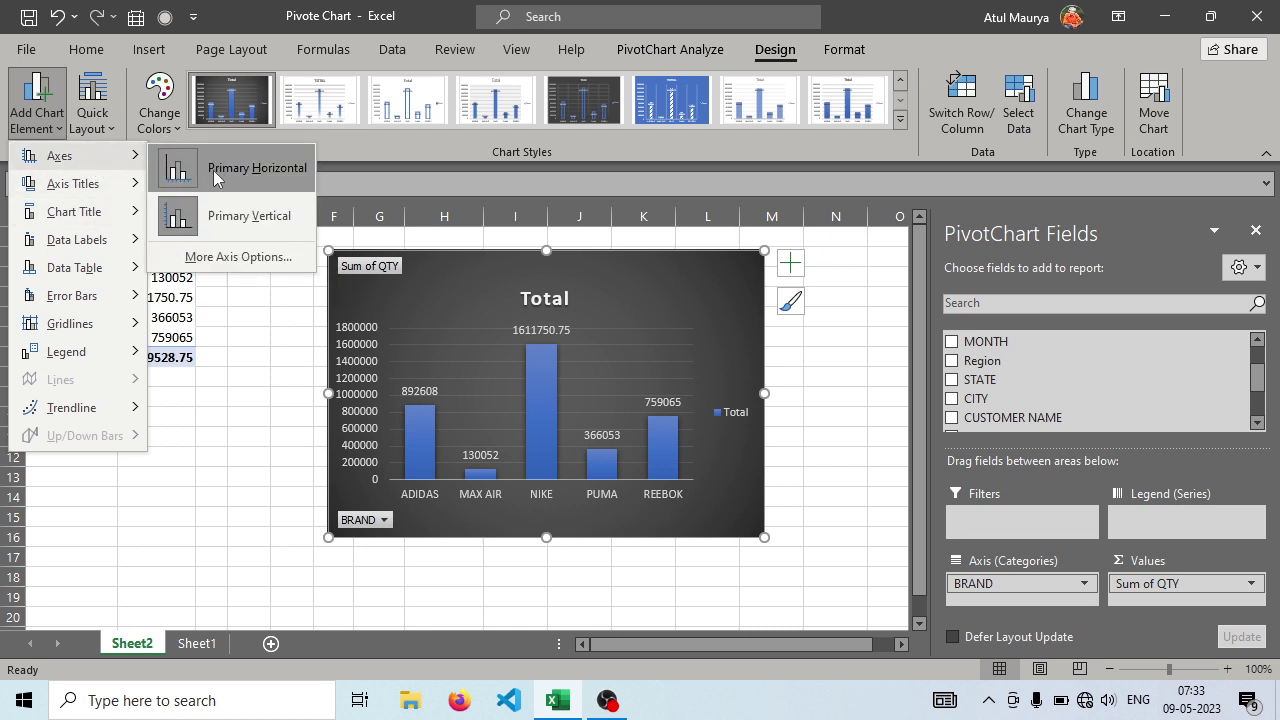
click(287, 187)
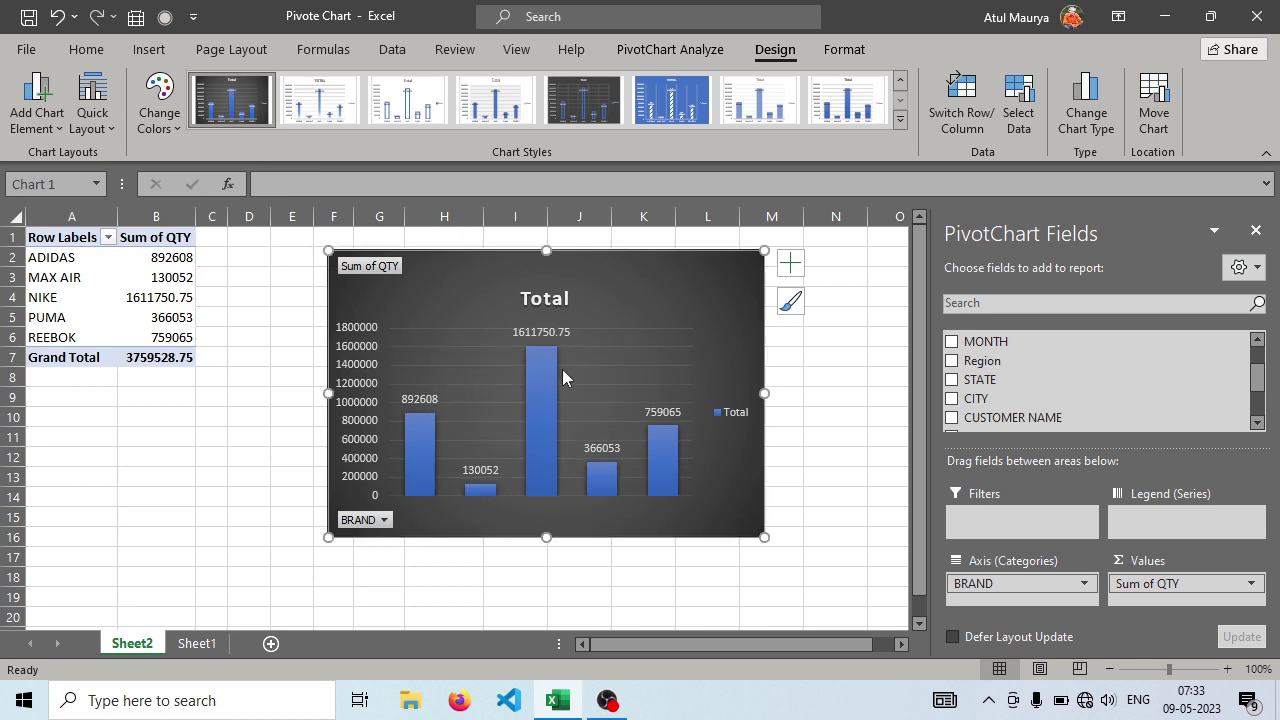
click(37, 112)
mouse_move(92, 162)
click(247, 210)
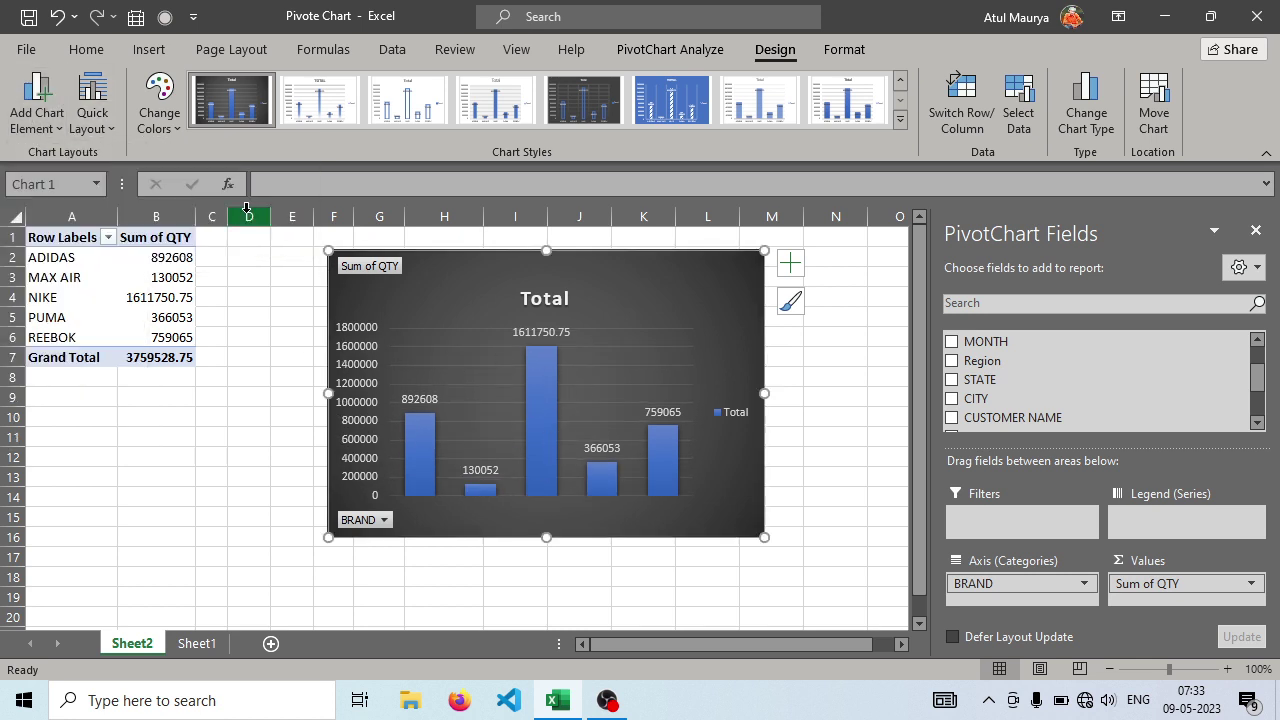
Show the chart's primary horizontal axis again.
click(54, 120)
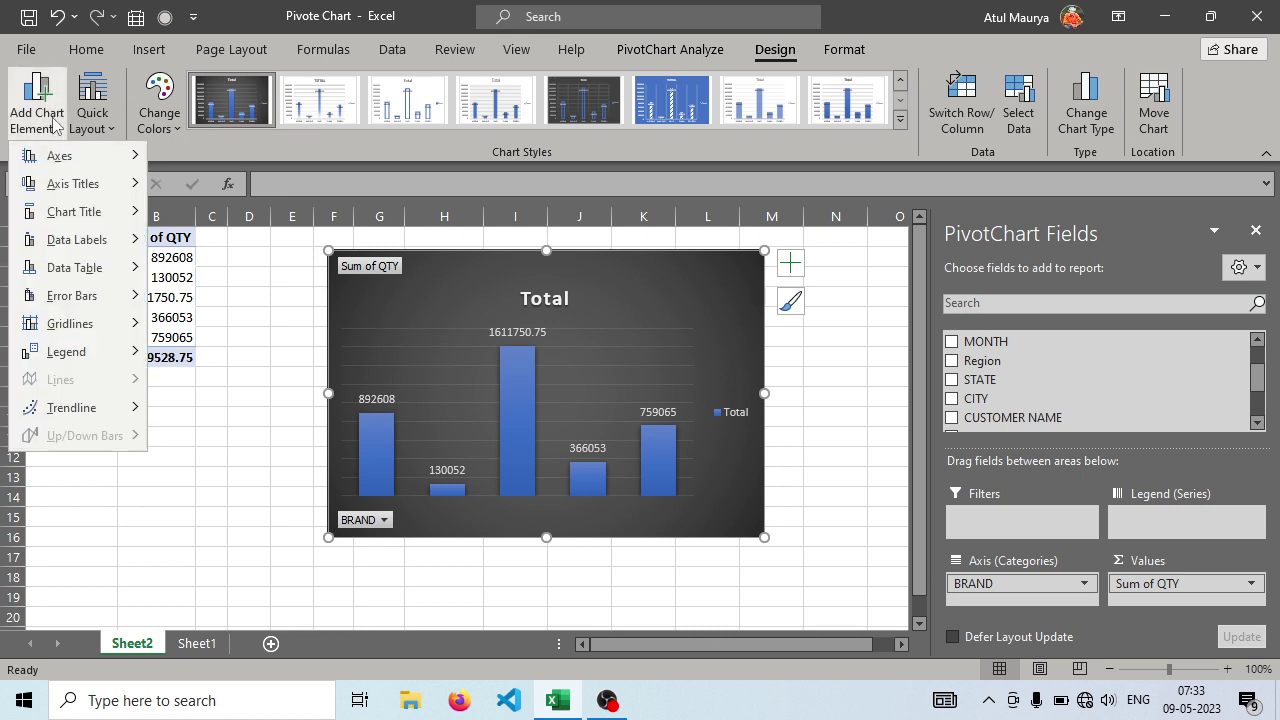
mouse_move(59, 156)
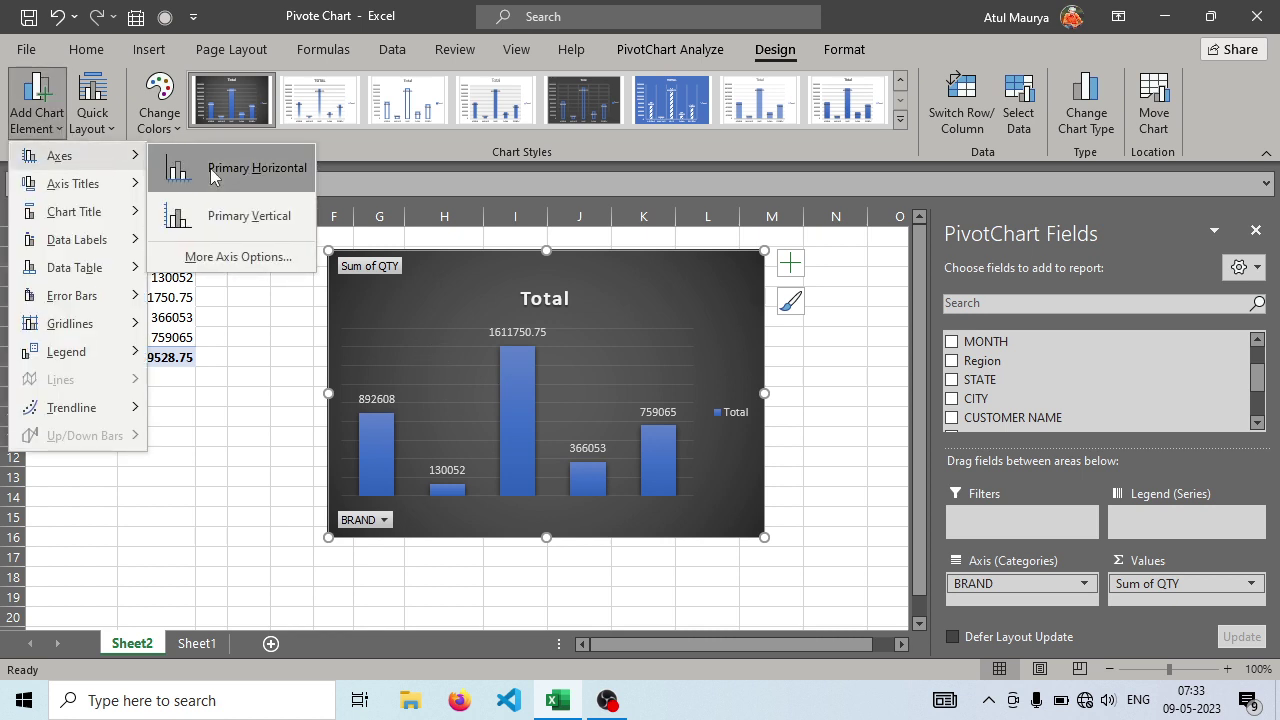
click(232, 170)
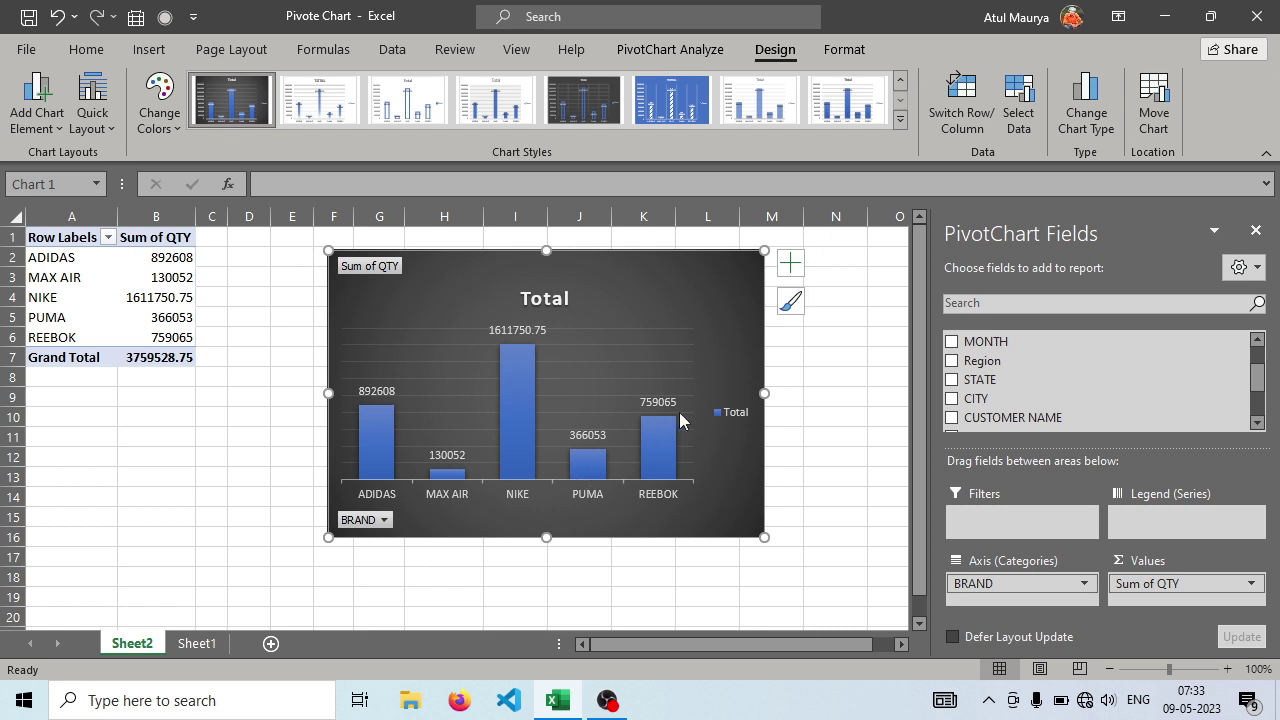
Open the formatting options for the Total legend entry and move the chart title up to the chart's upper edge.
click(736, 413)
double_click(737, 412)
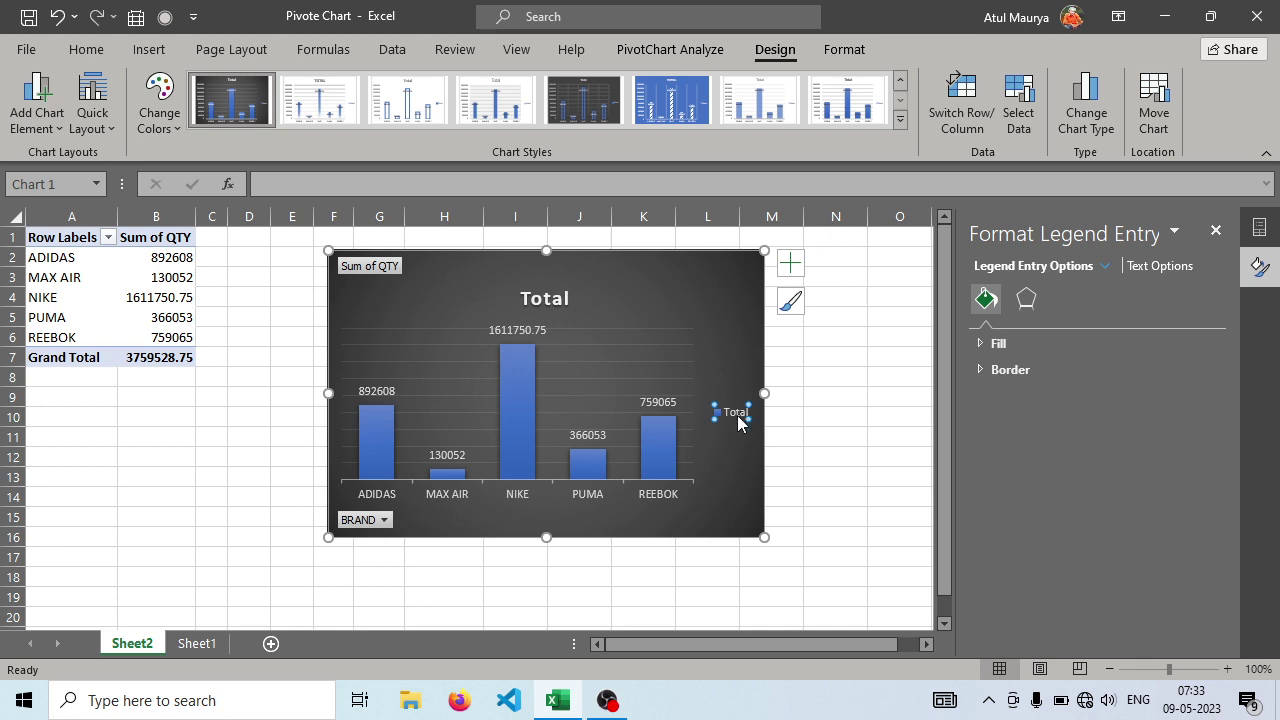
click(531, 281)
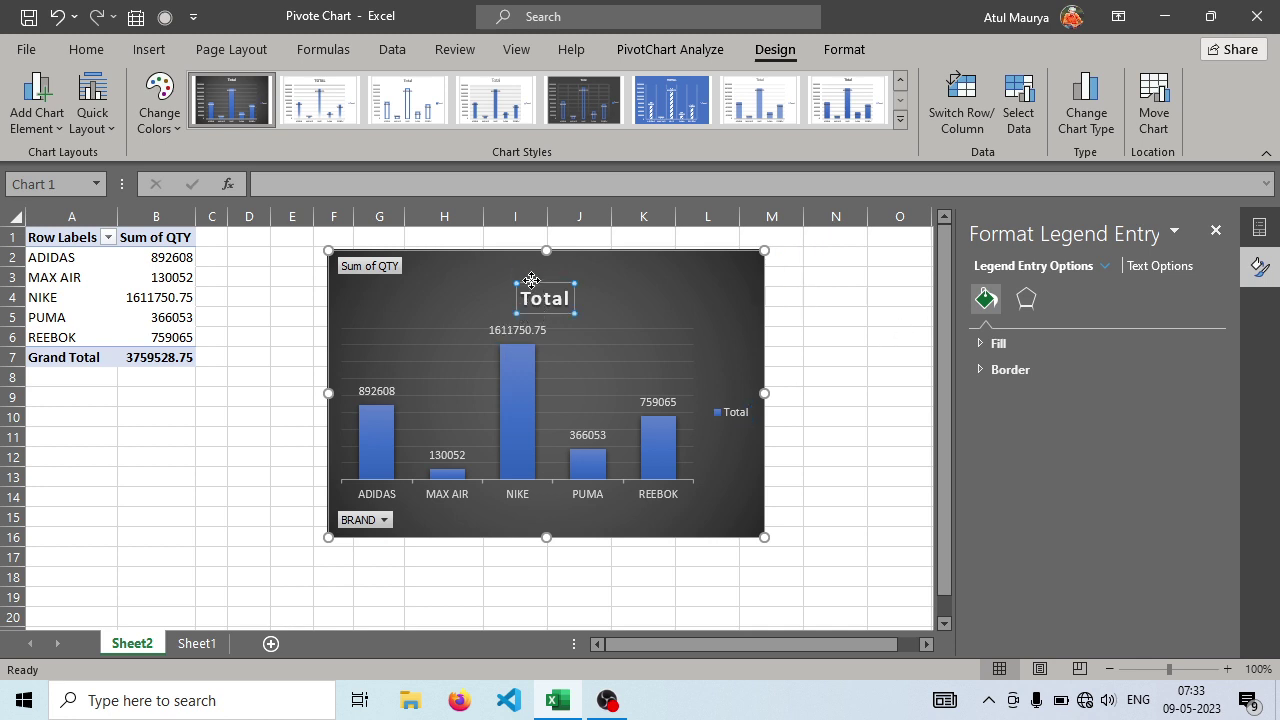
click(522, 298)
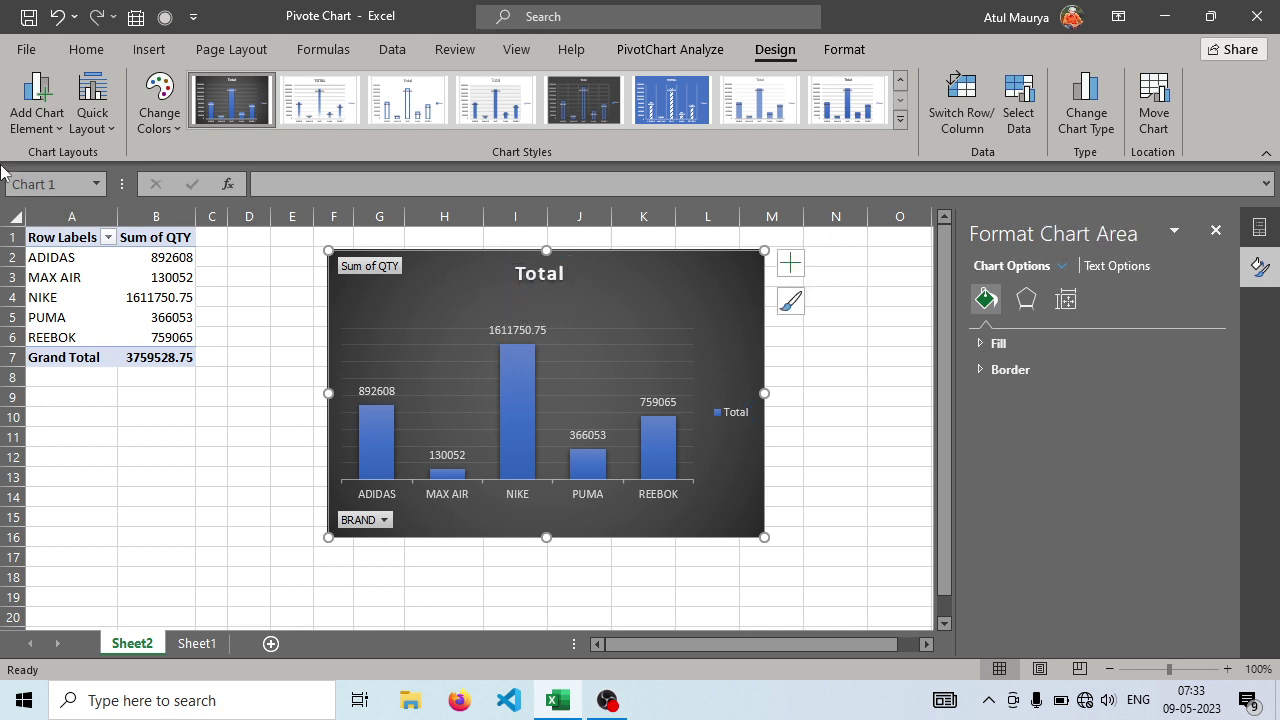
click(36, 105)
mouse_move(74, 186)
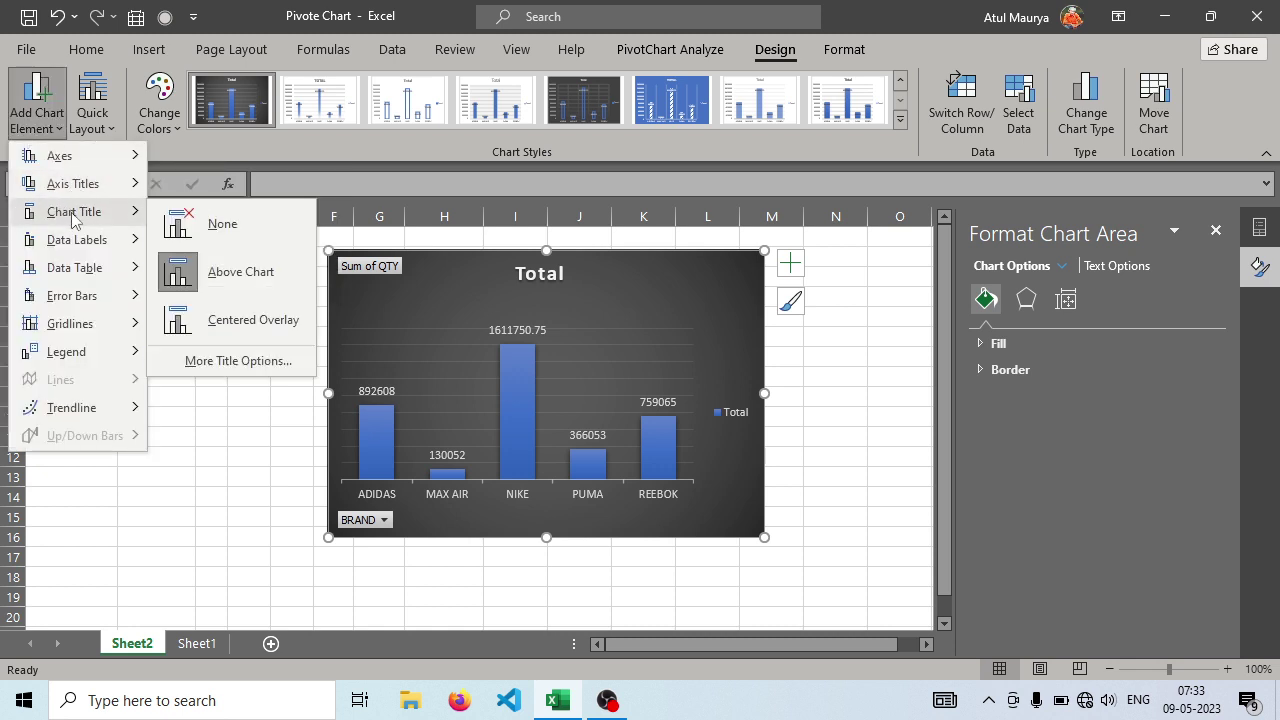
mouse_move(133, 305)
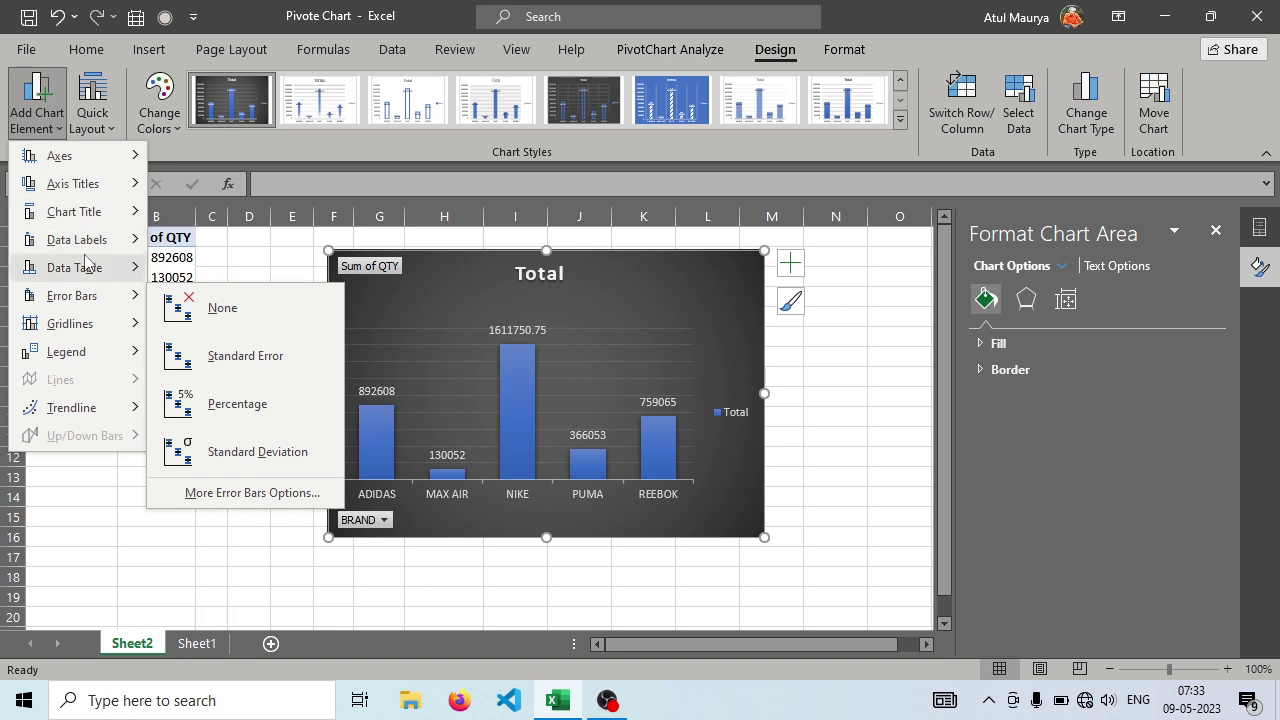
click(442, 292)
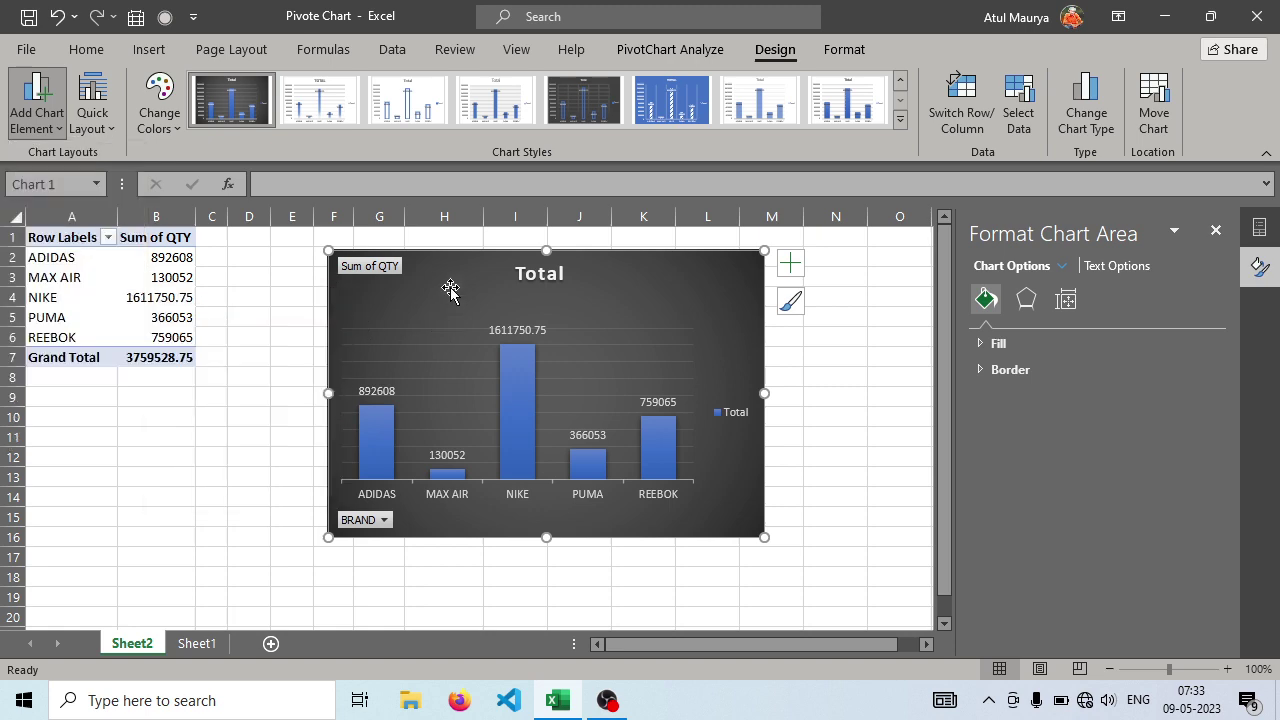
Change the PivotChart from columns to a pie chart.
click(1092, 124)
click(390, 218)
mouse_move(588, 252)
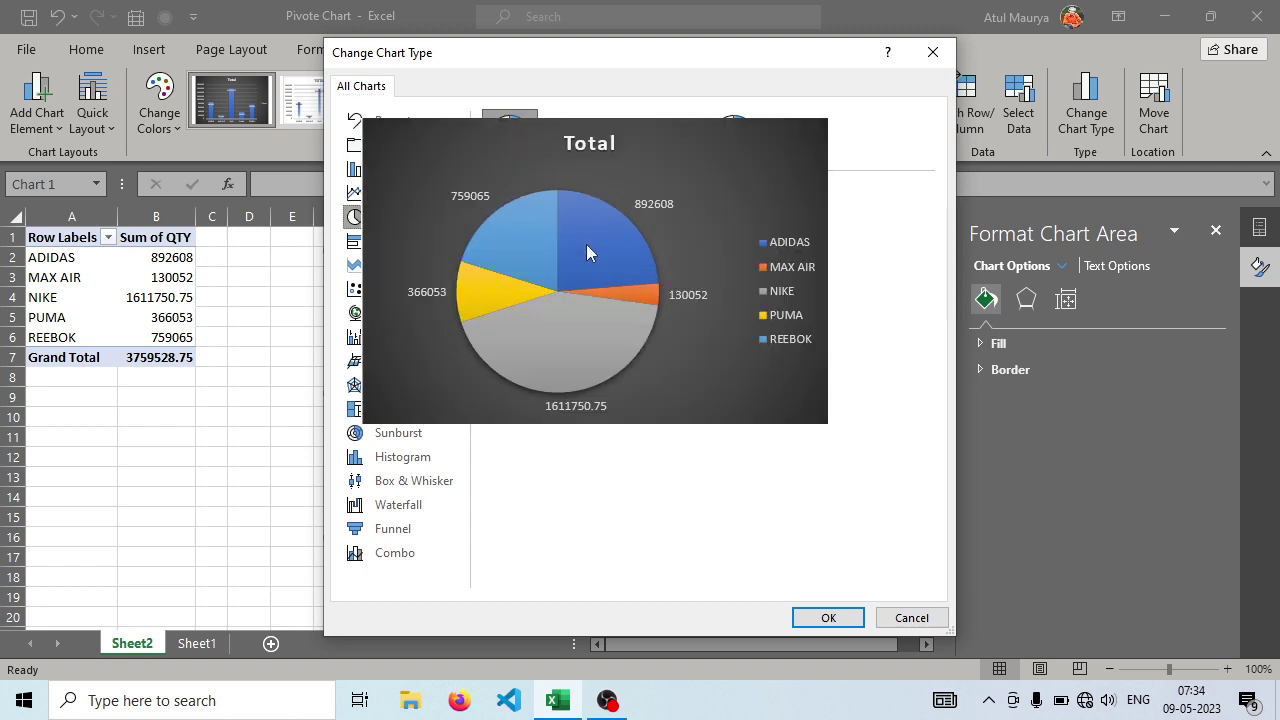
click(826, 615)
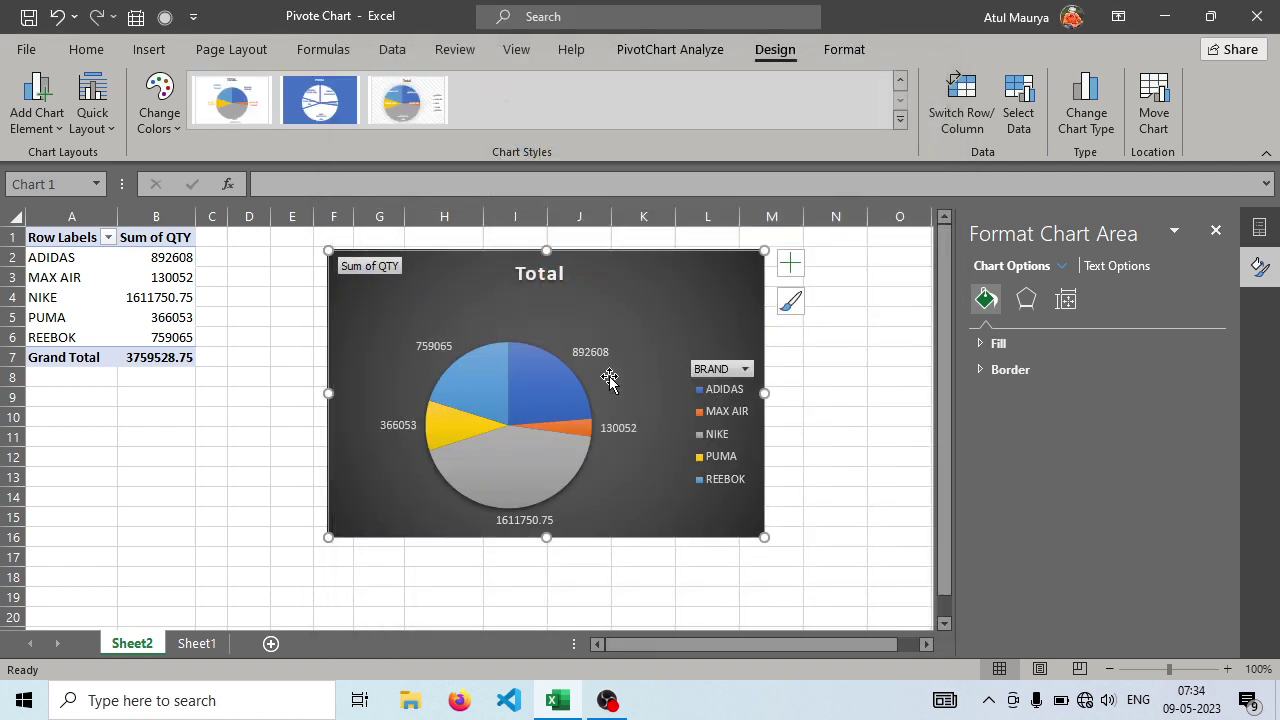
Try the Best Fit and Outside End positions for the pie chart's data labels.
click(37, 128)
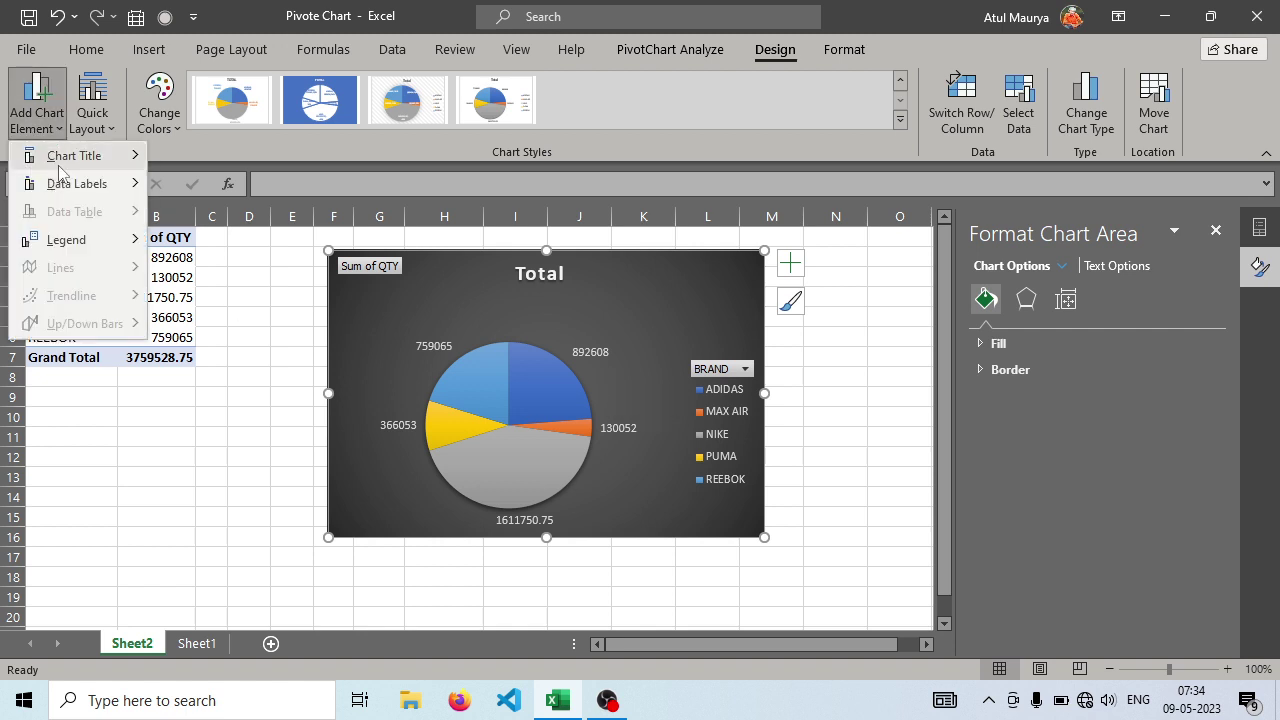
mouse_move(58, 159)
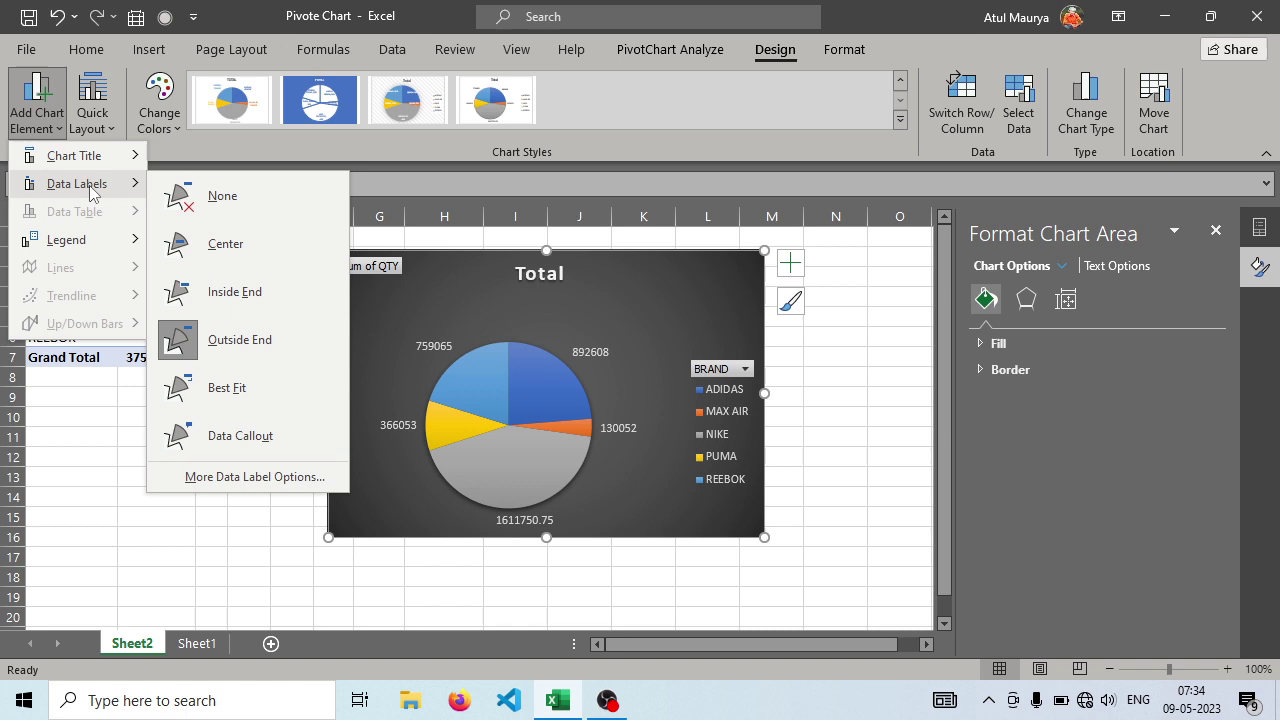
click(230, 388)
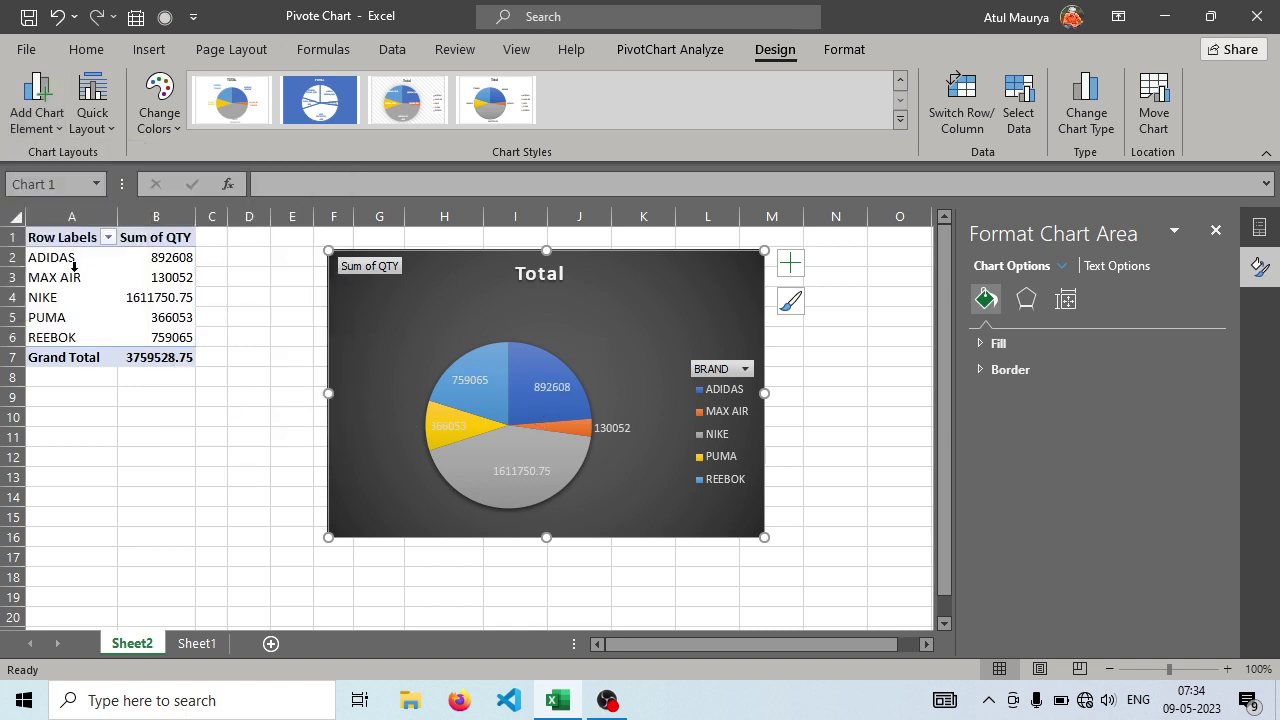
click(40, 112)
mouse_move(88, 188)
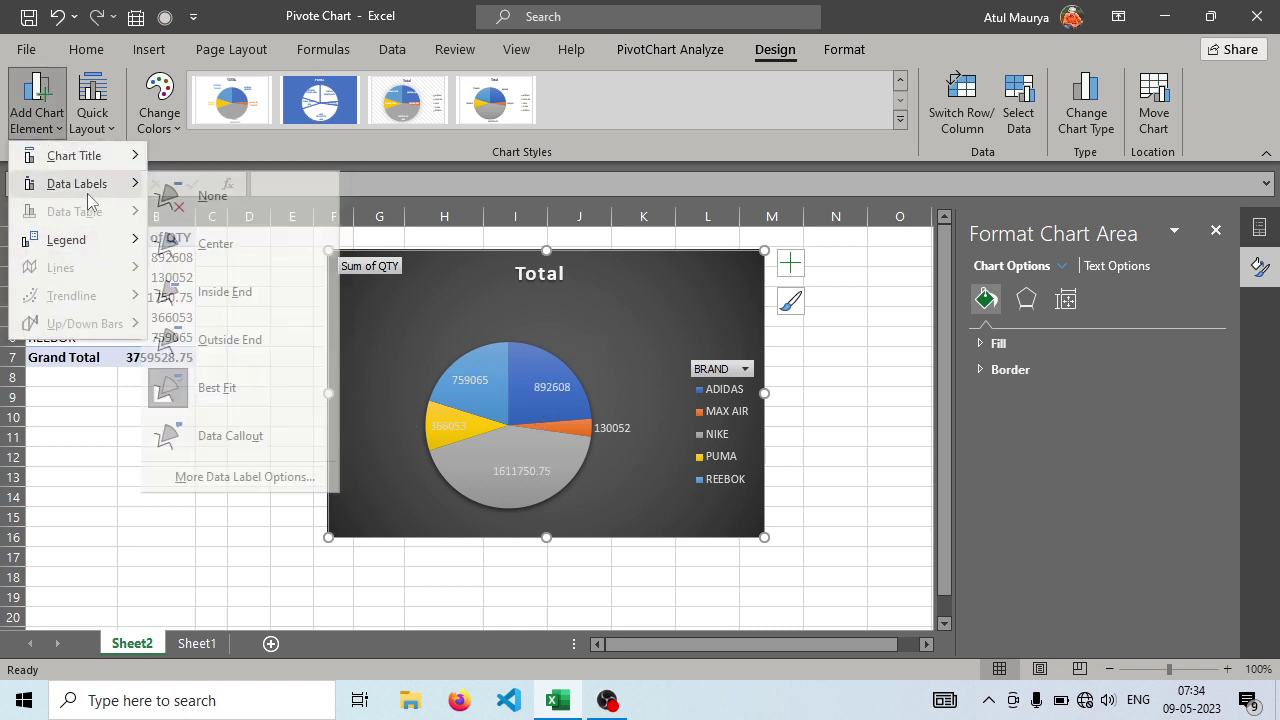
click(231, 339)
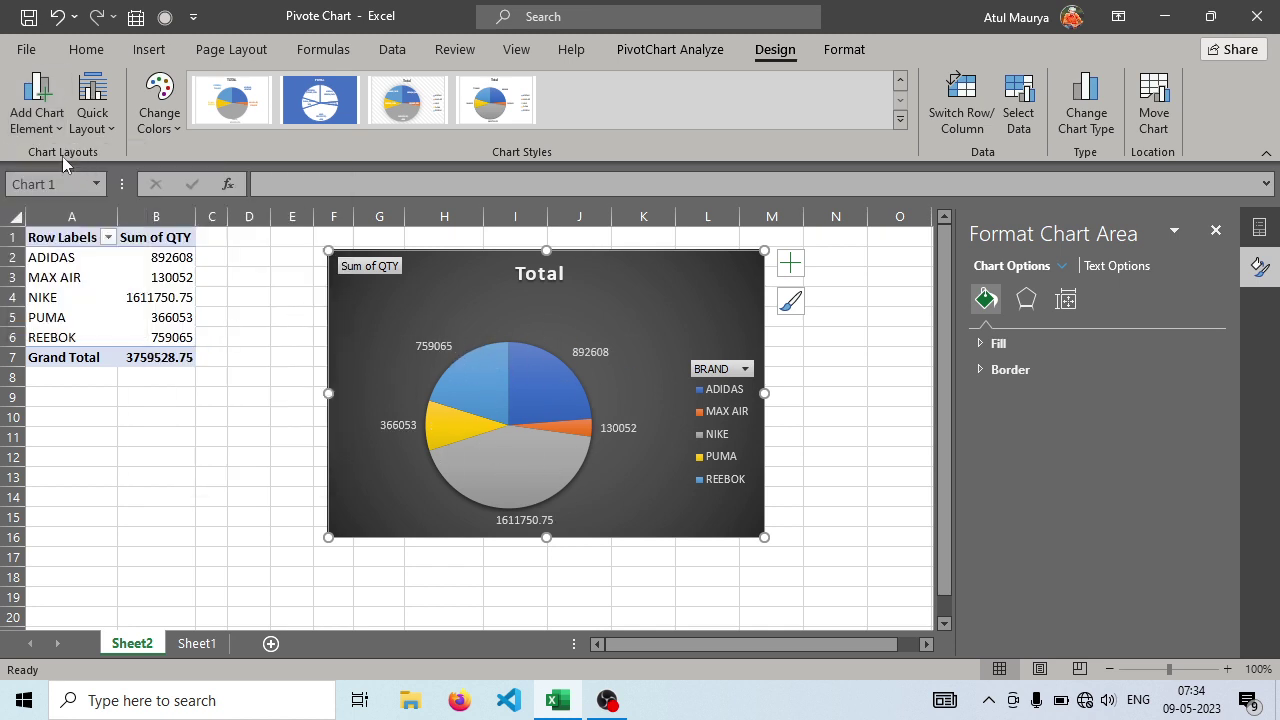
Show the pie chart's data labels as data callouts.
click(37, 105)
mouse_move(77, 183)
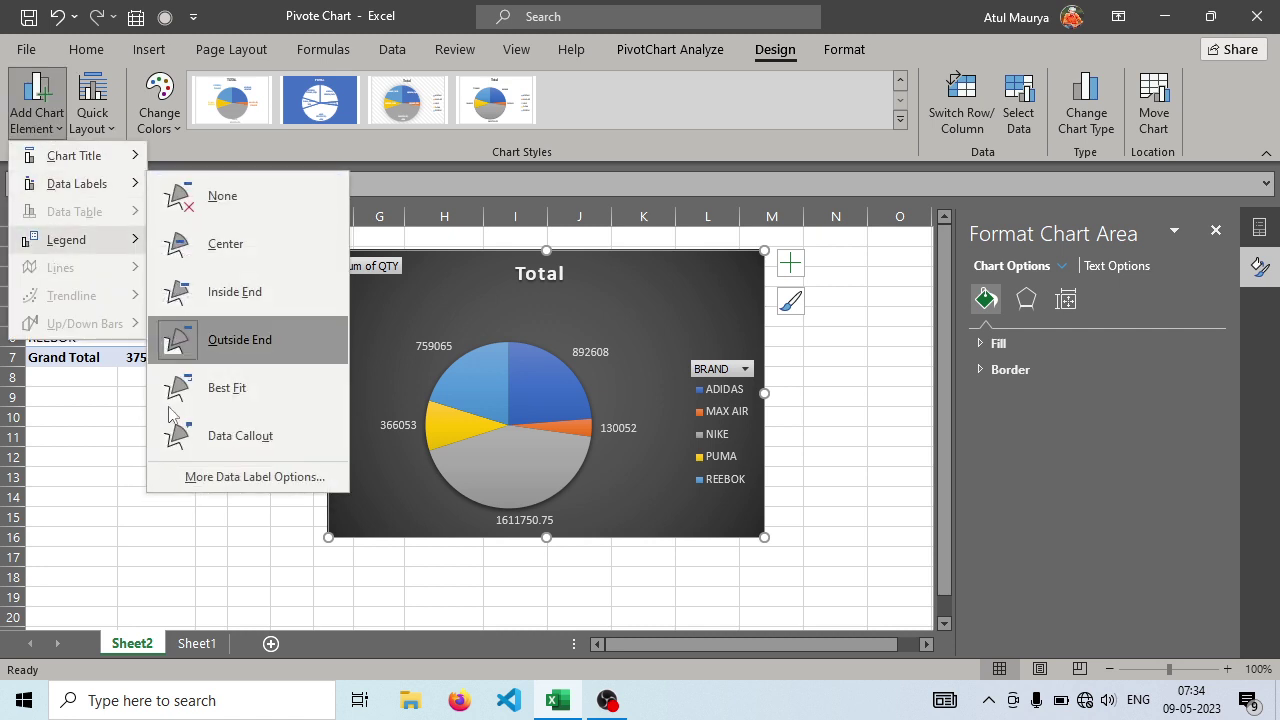
click(178, 430)
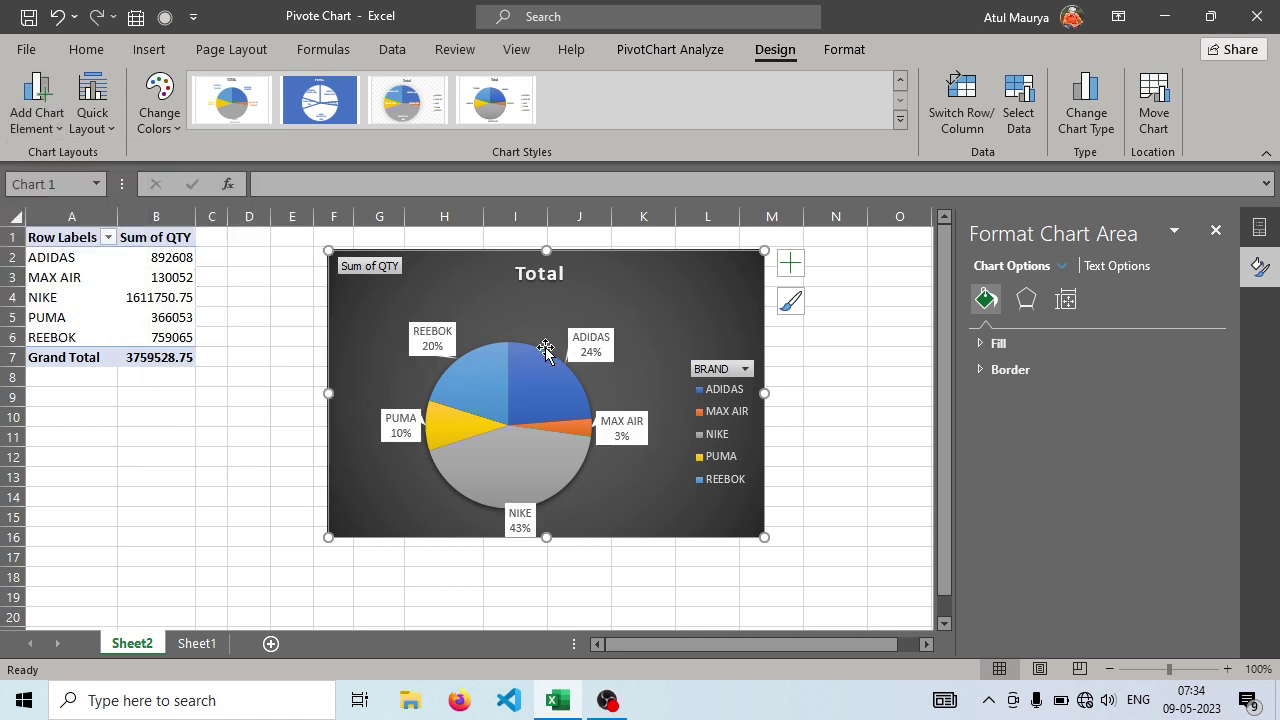
Try the chart legend in the Right position and in the Top position above the pie.
click(48, 120)
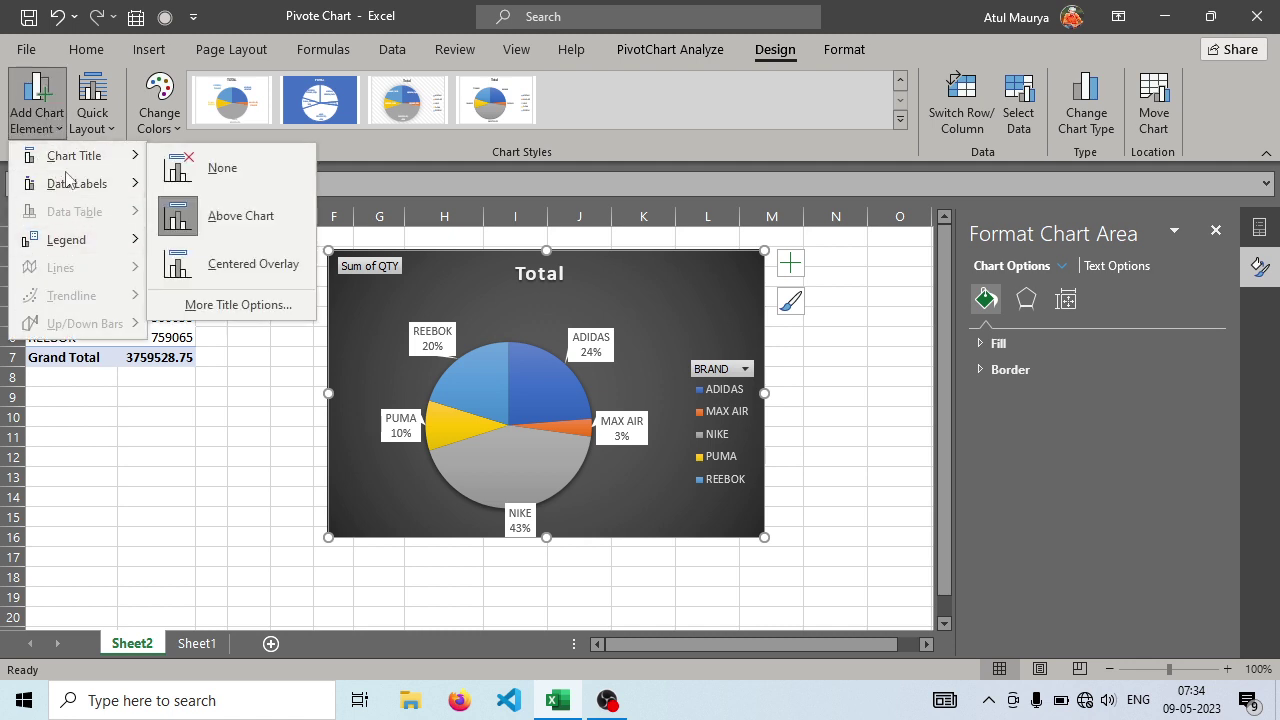
mouse_move(68, 245)
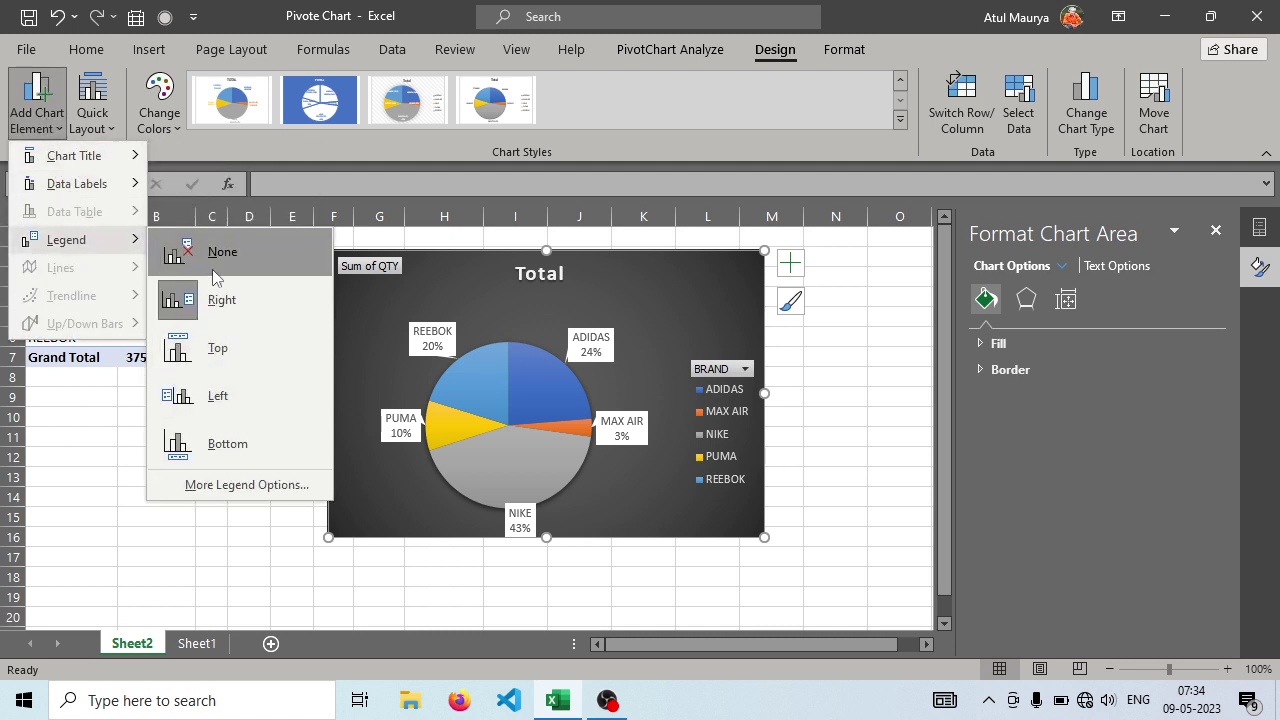
click(214, 312)
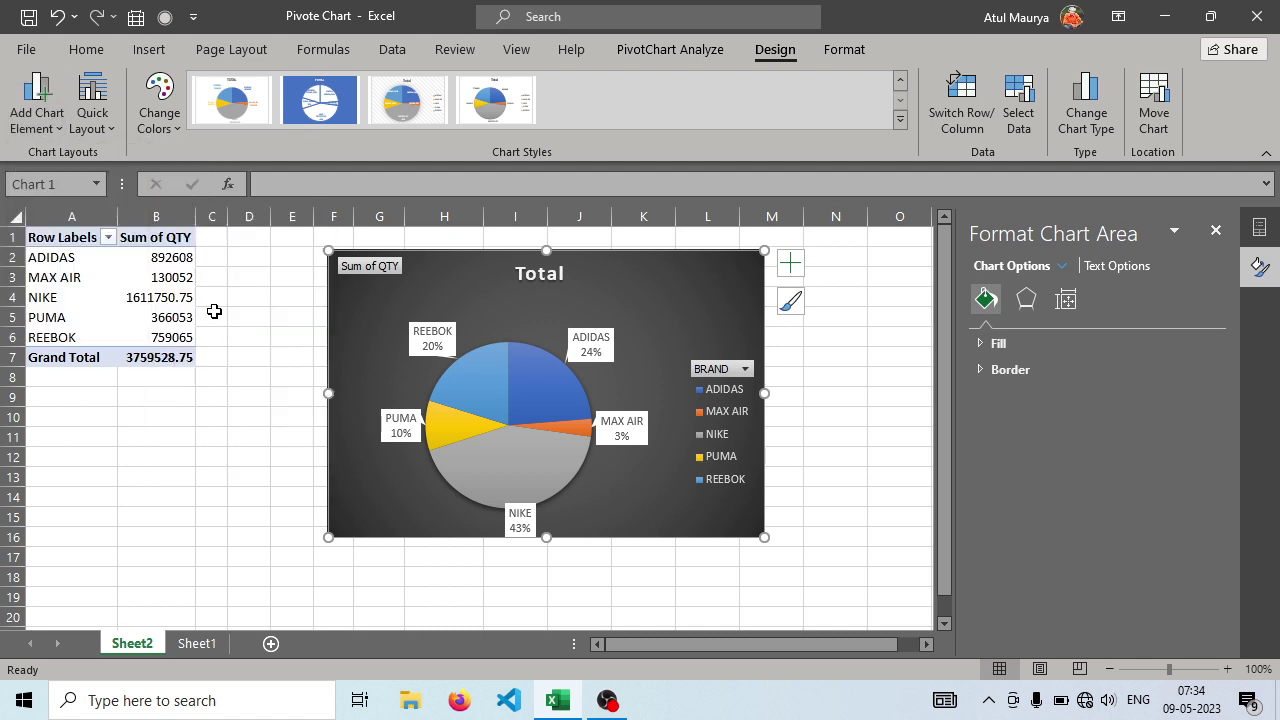
click(37, 115)
mouse_move(88, 245)
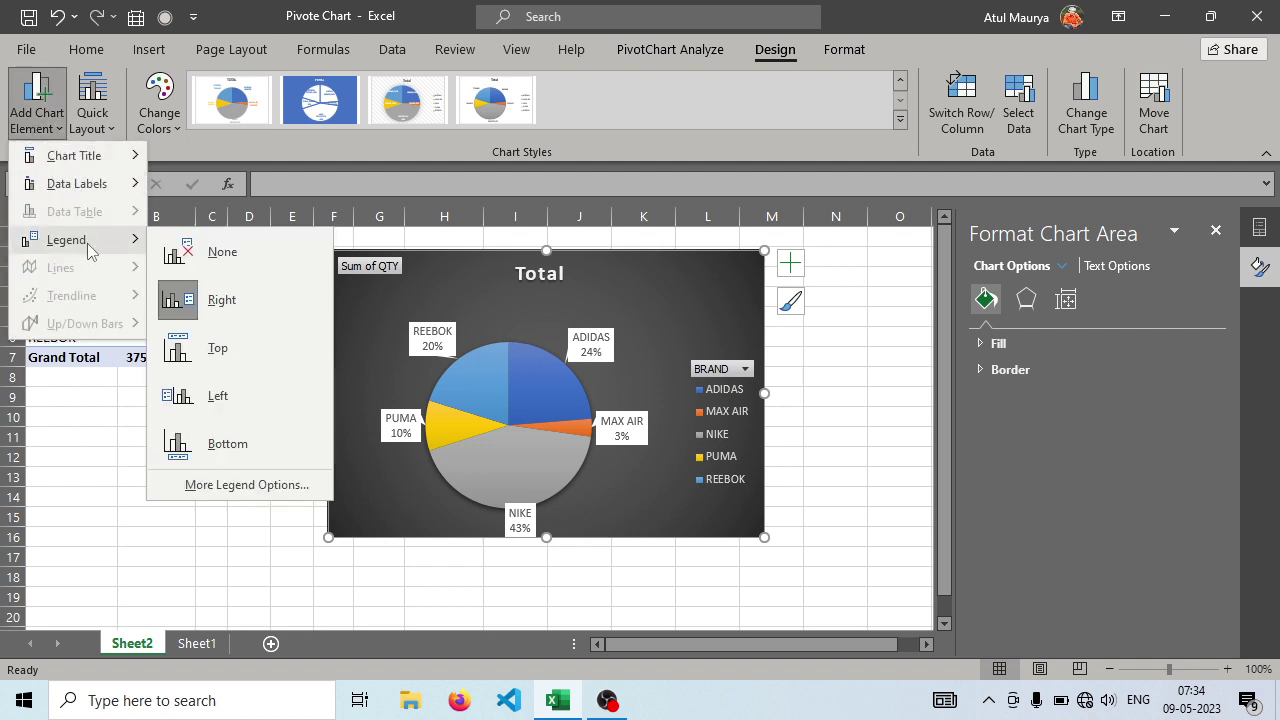
click(220, 352)
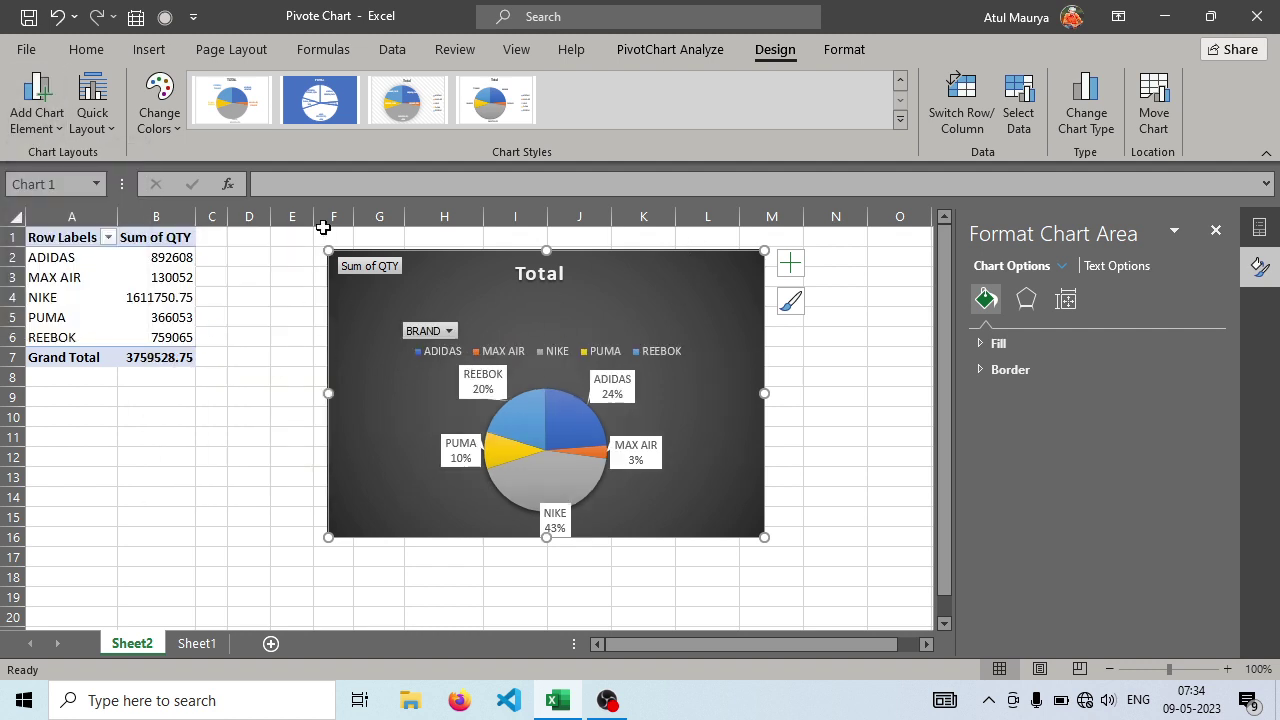
Place the chart legend in the Left position beside the pie.
click(45, 118)
mouse_move(80, 248)
click(205, 397)
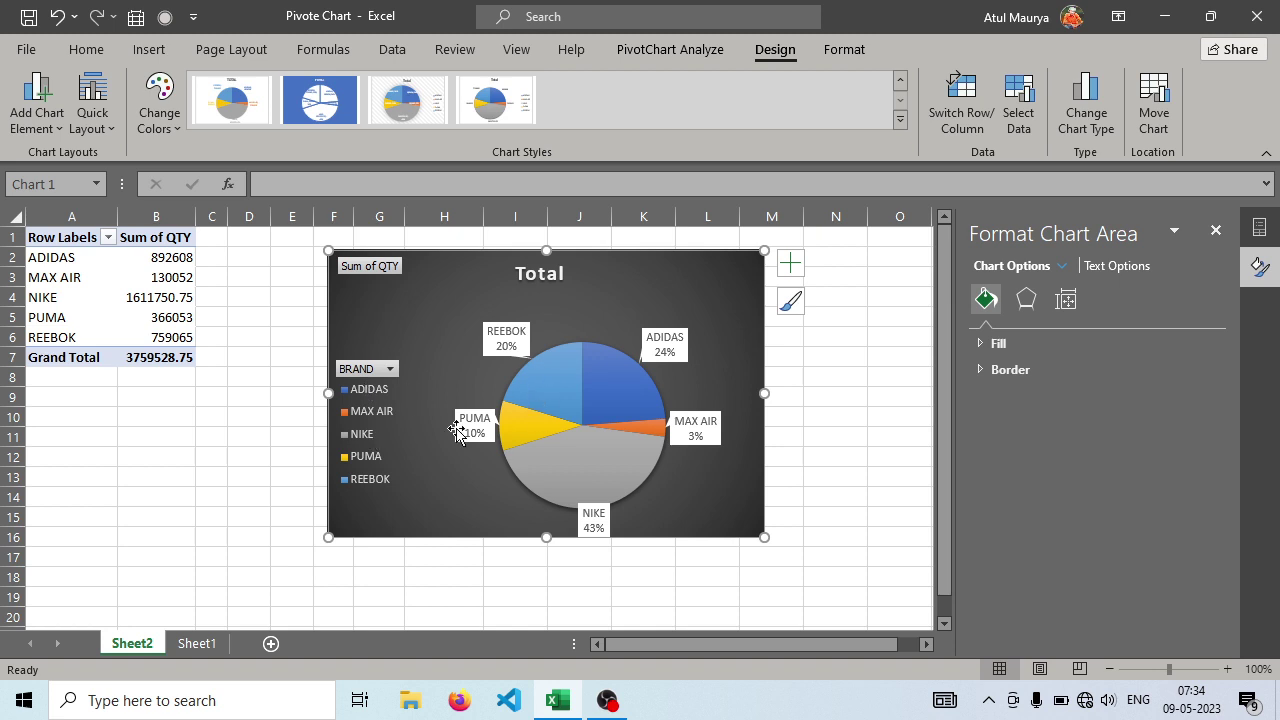
Move the whole legend by hand from the chart's left side to its upper-right corner.
click(378, 411)
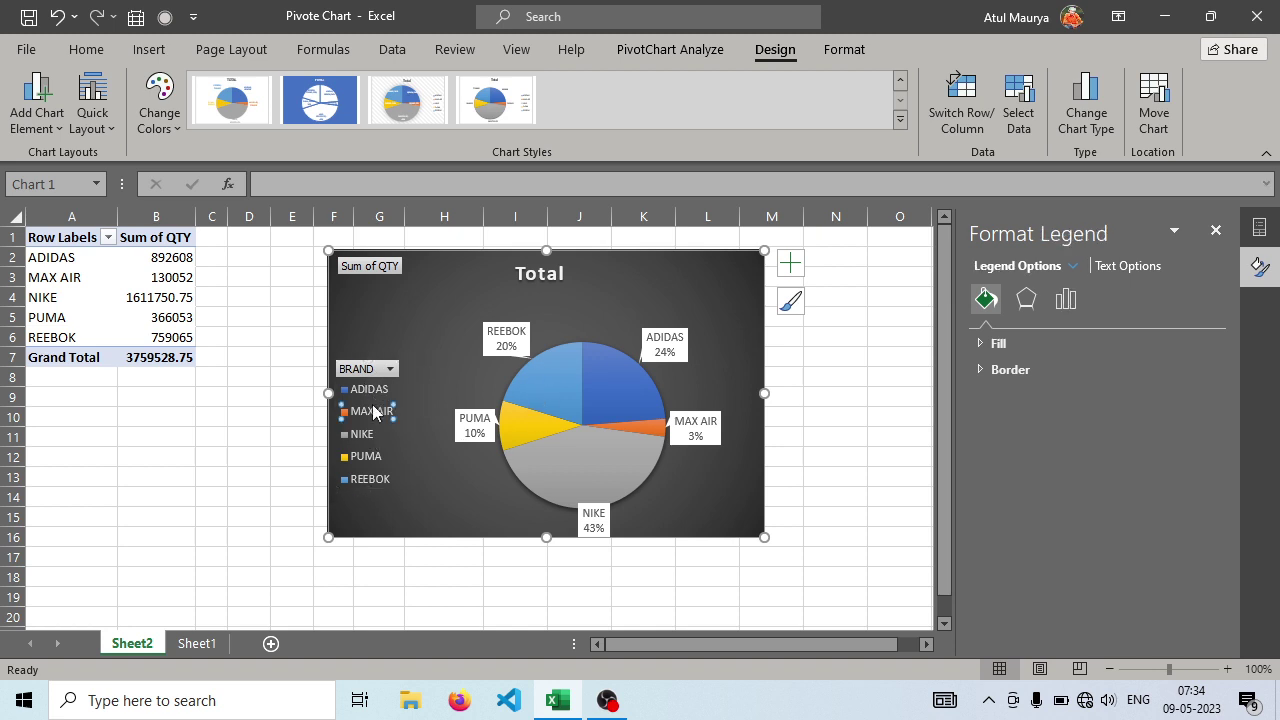
click(378, 411)
click(371, 345)
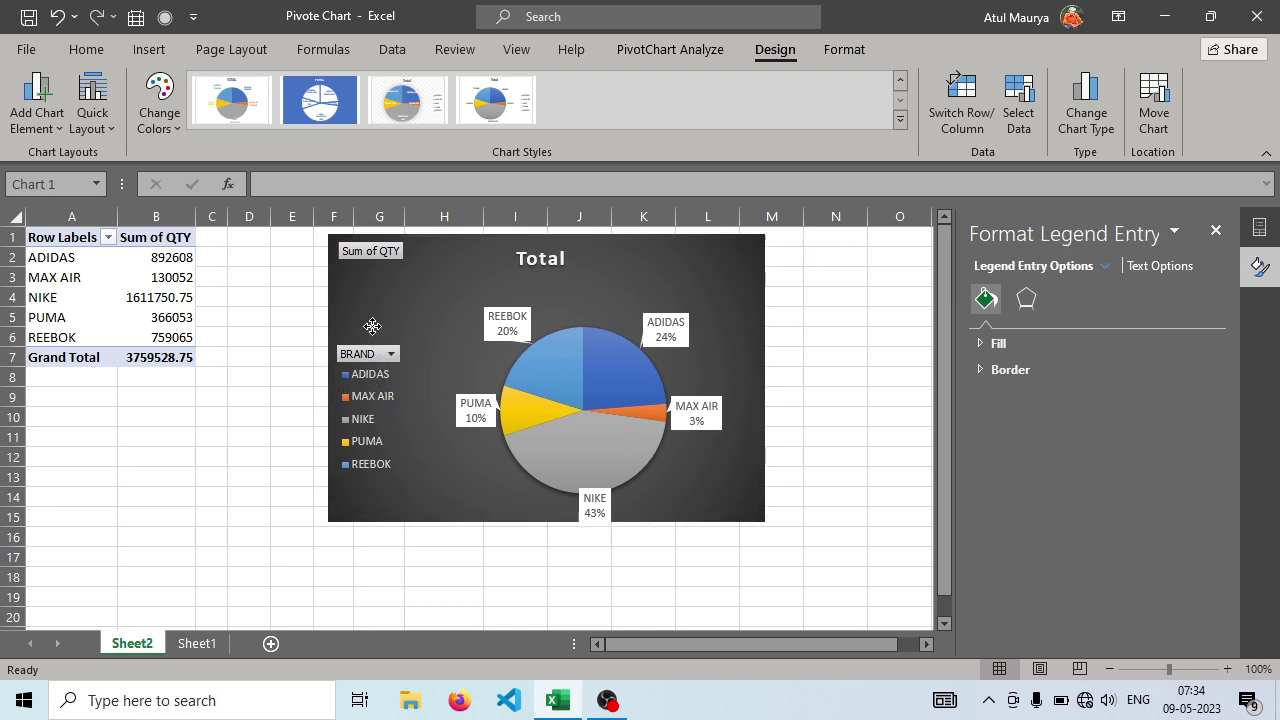
click(369, 410)
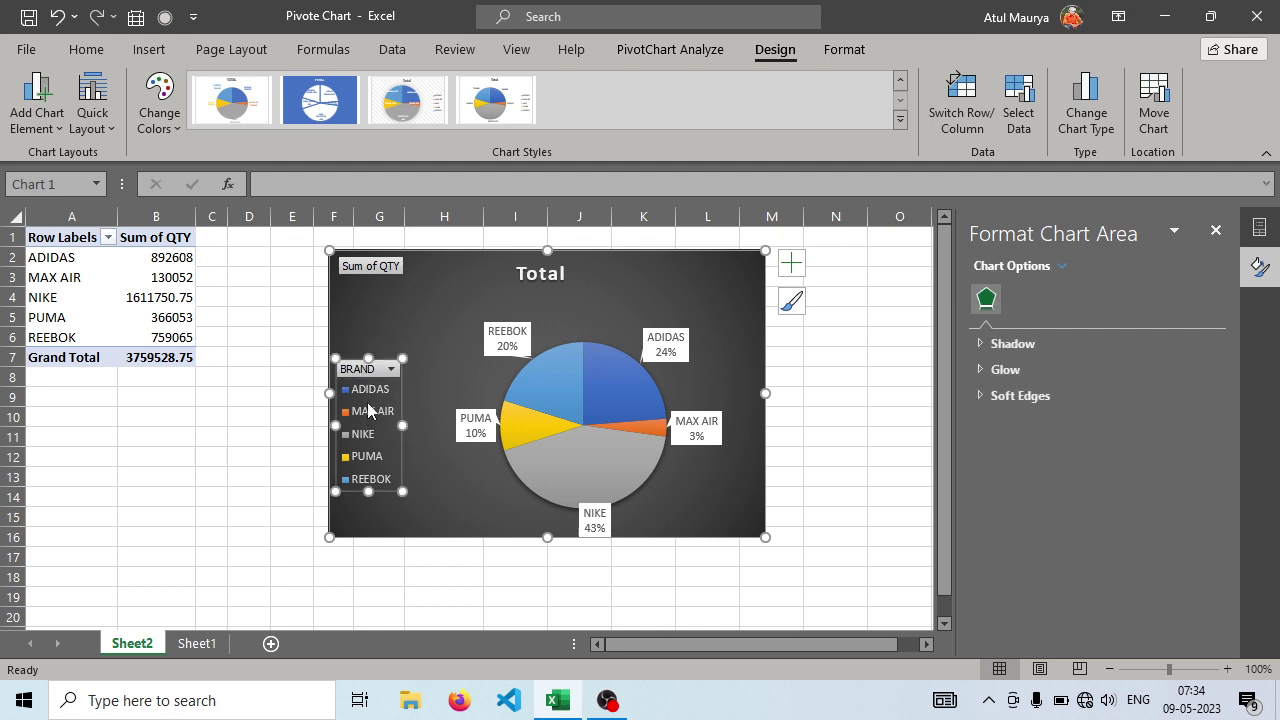
mouse_move(368, 415)
mouse_down()
mouse_move(381, 352)
mouse_move(582, 314)
mouse_up()
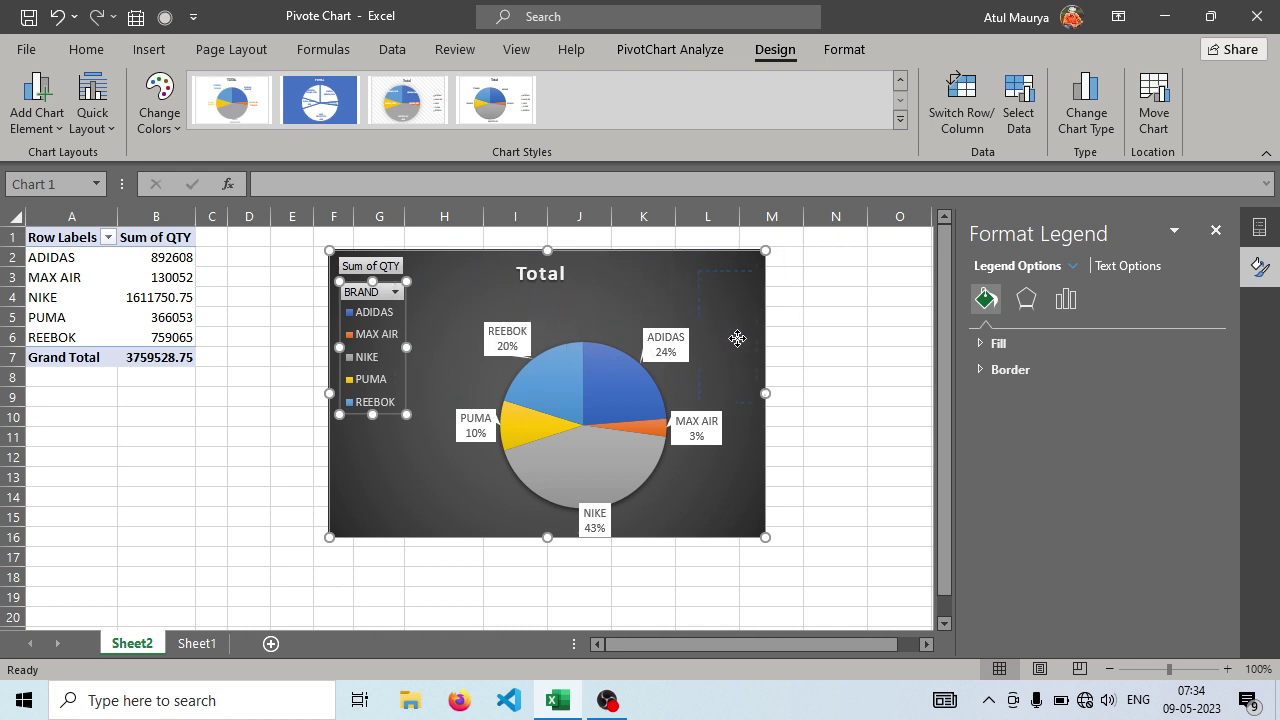
drag(737, 338, 737, 338)
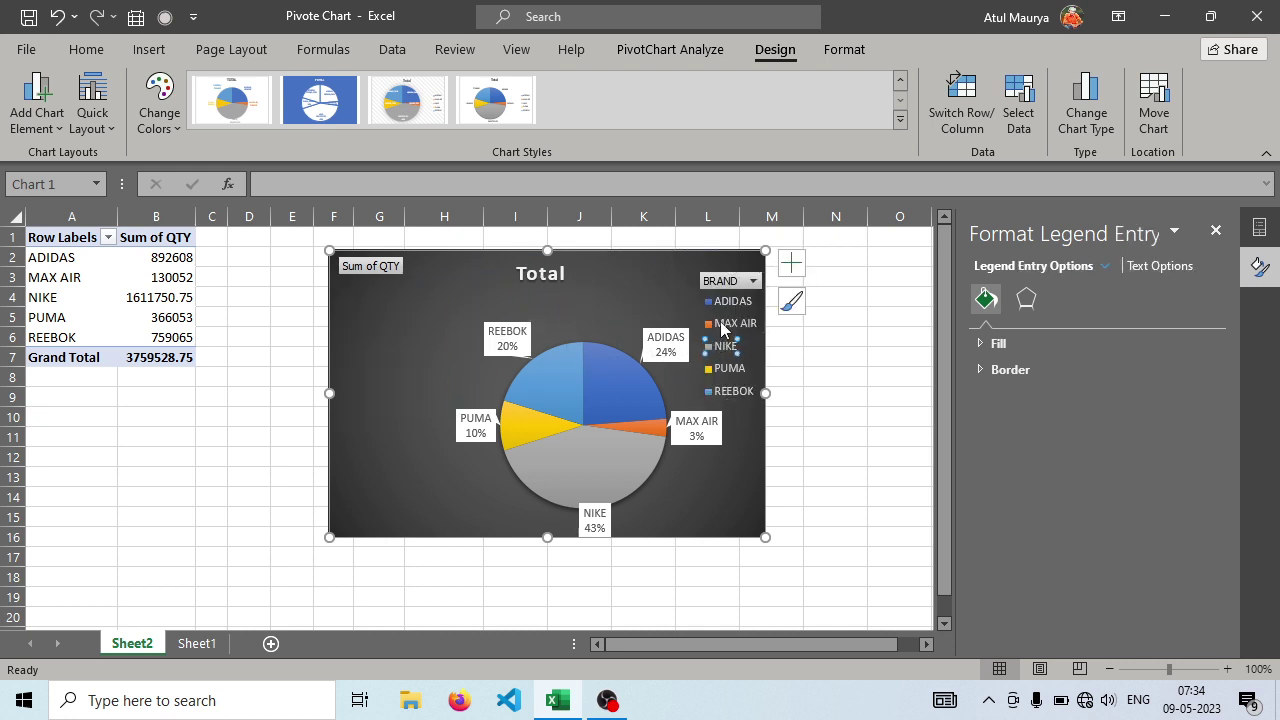
click(721, 320)
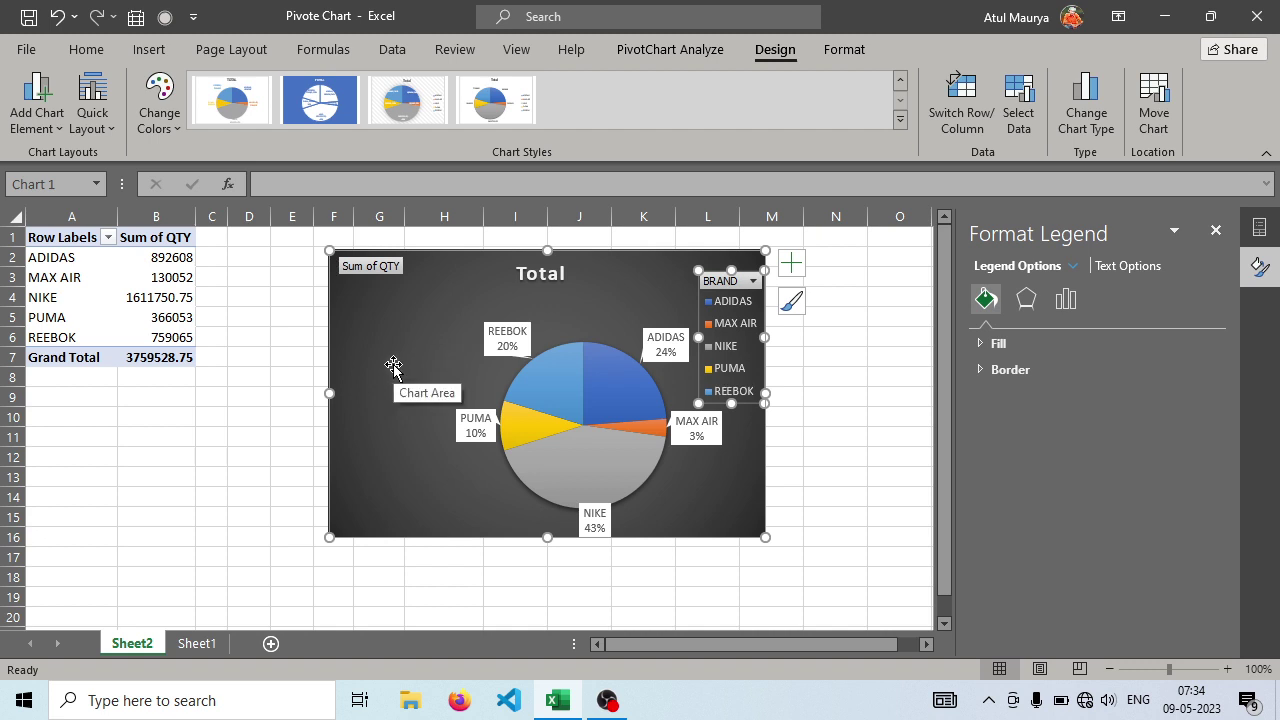
click(729, 323)
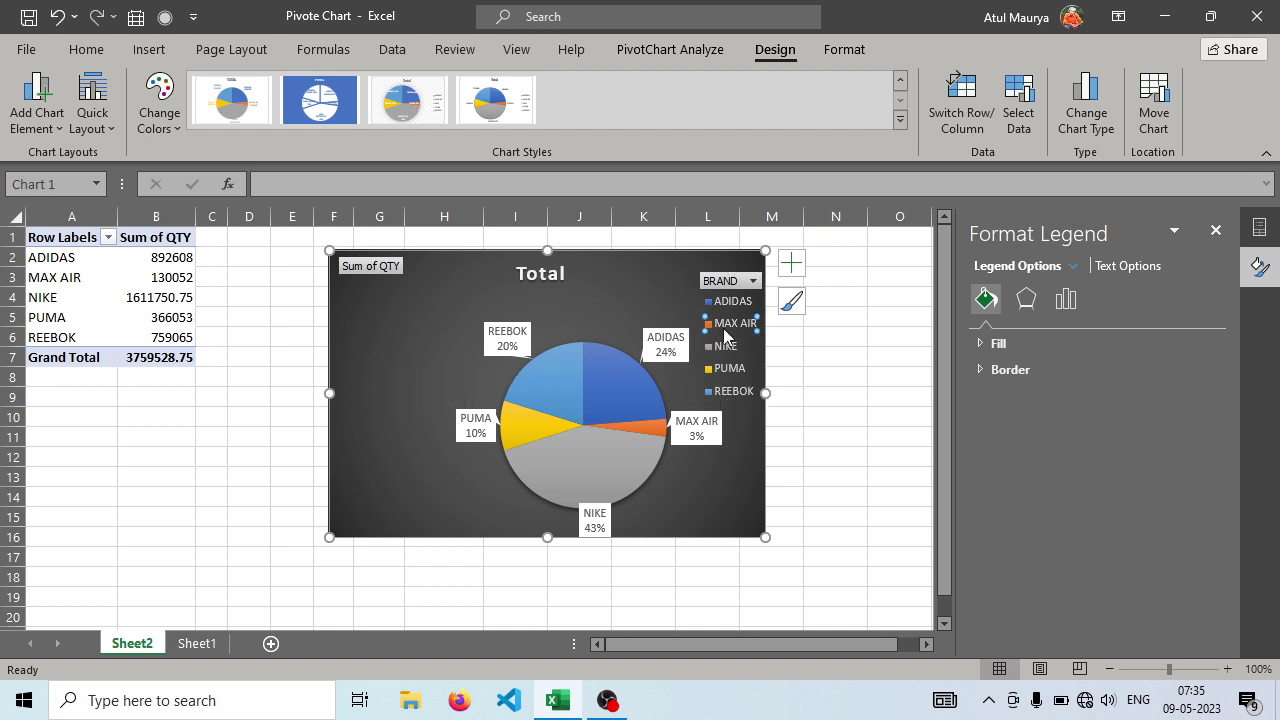
Place the legend in the standard Right position beside the pie.
click(36, 110)
mouse_move(64, 240)
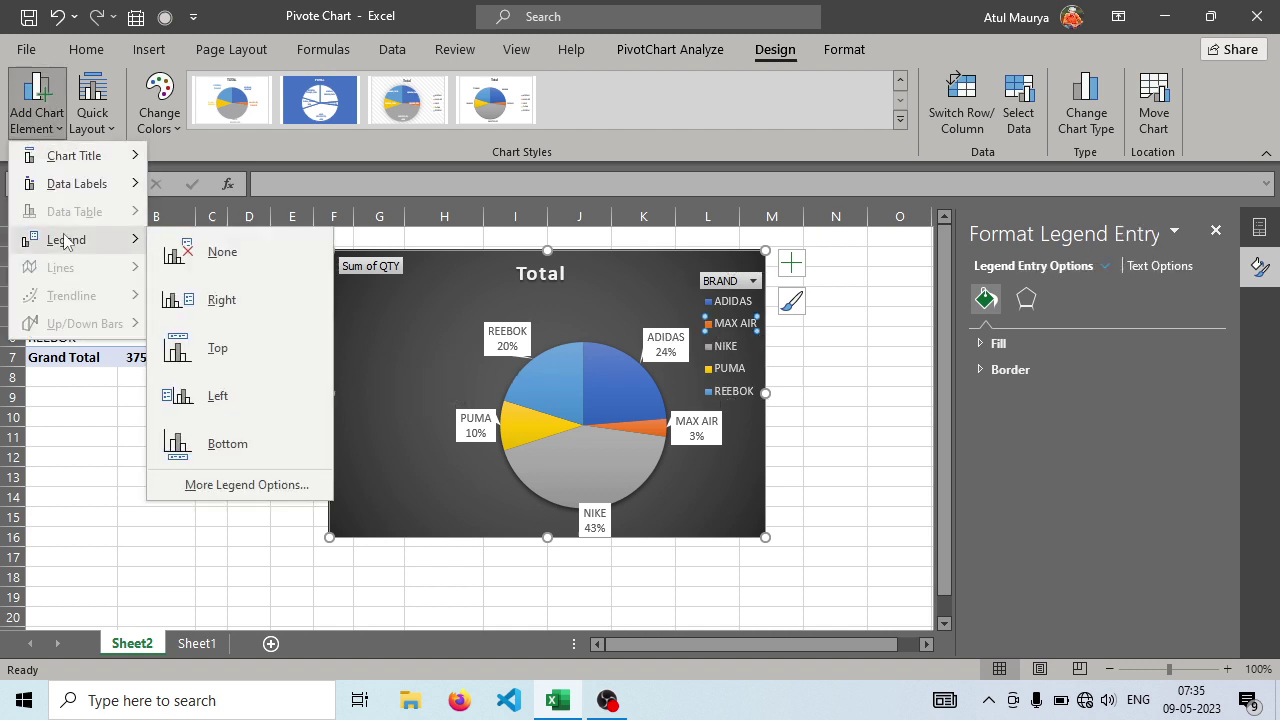
click(210, 300)
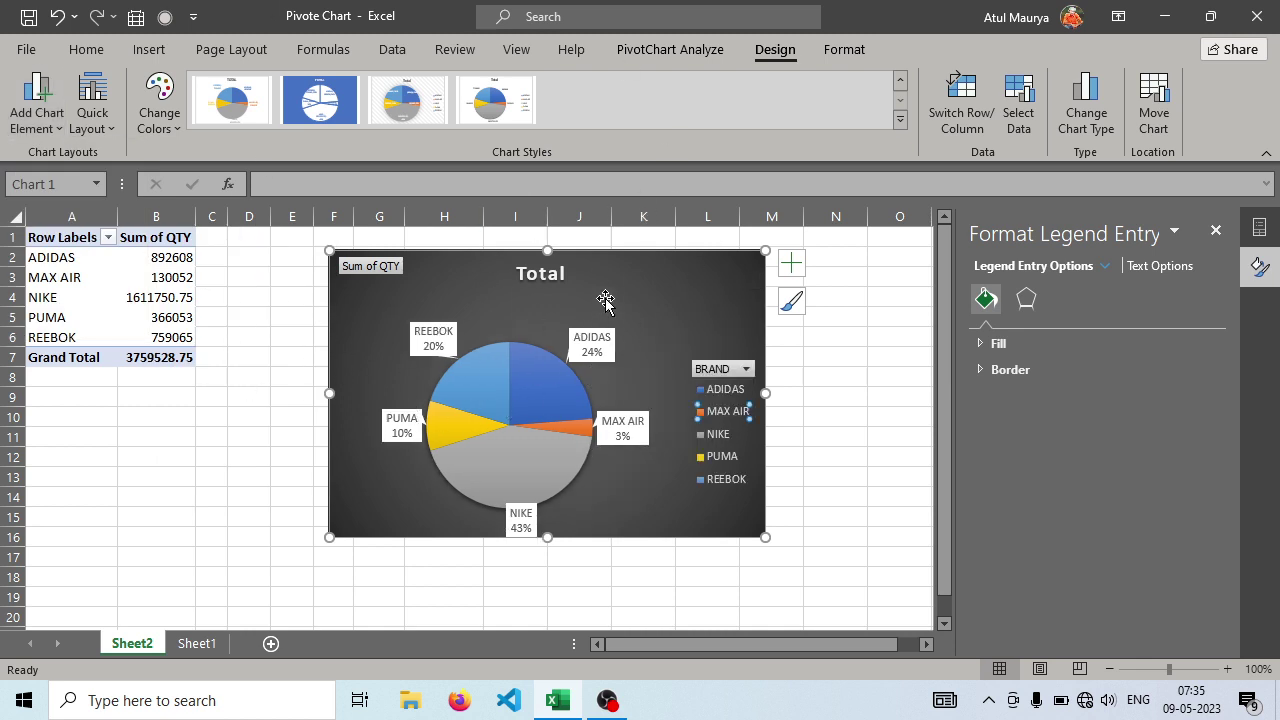
Try the white shaded and solid blue pie styles, and apply the first chart style with bold, slice-colored callout labels.
click(498, 115)
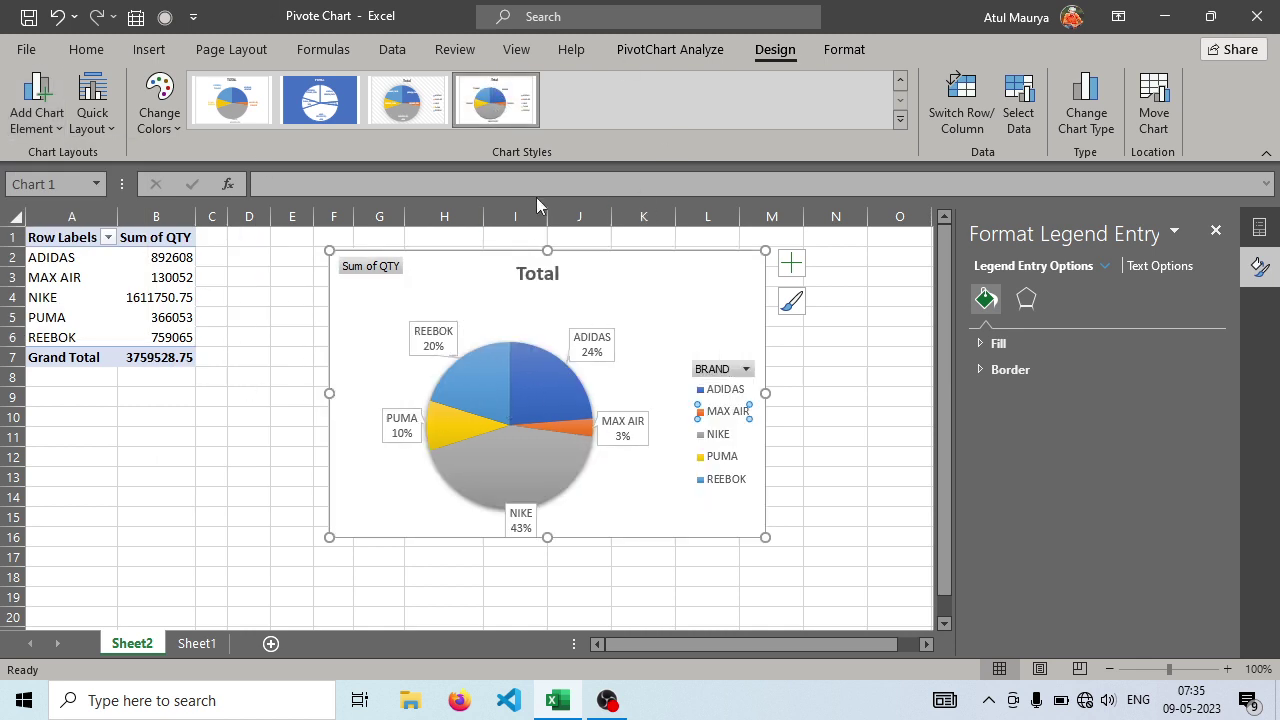
click(320, 100)
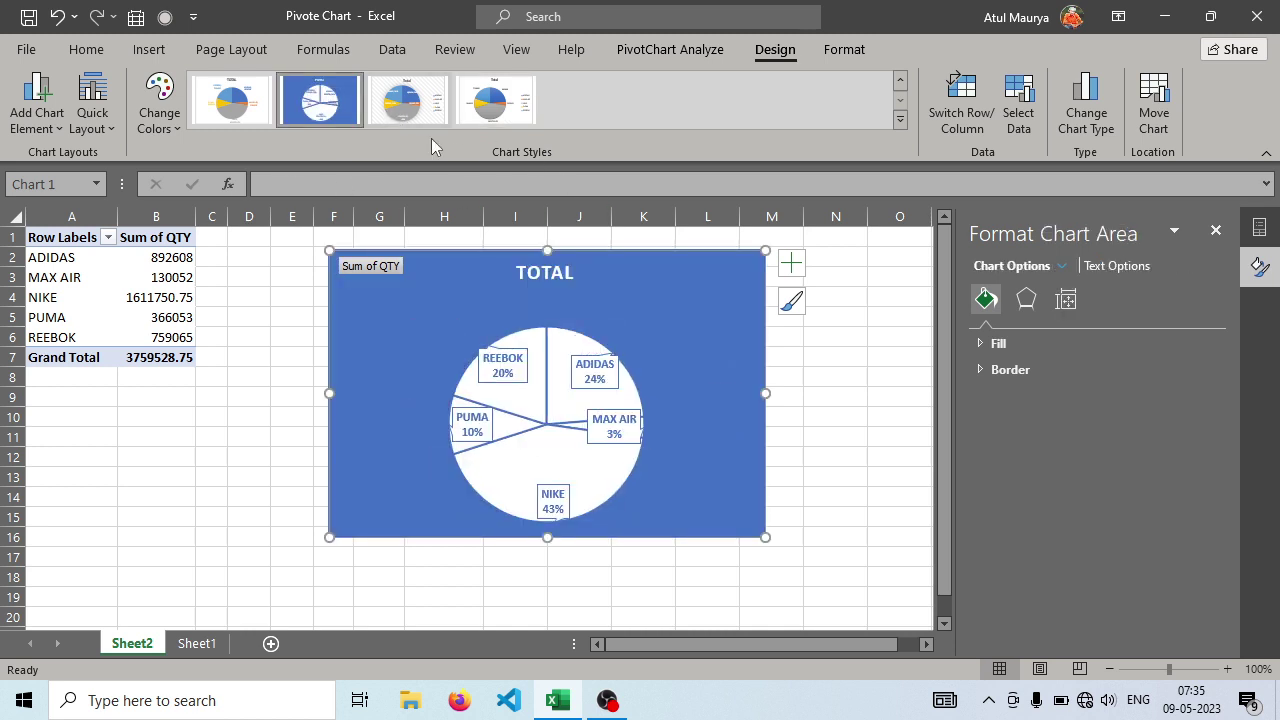
click(232, 100)
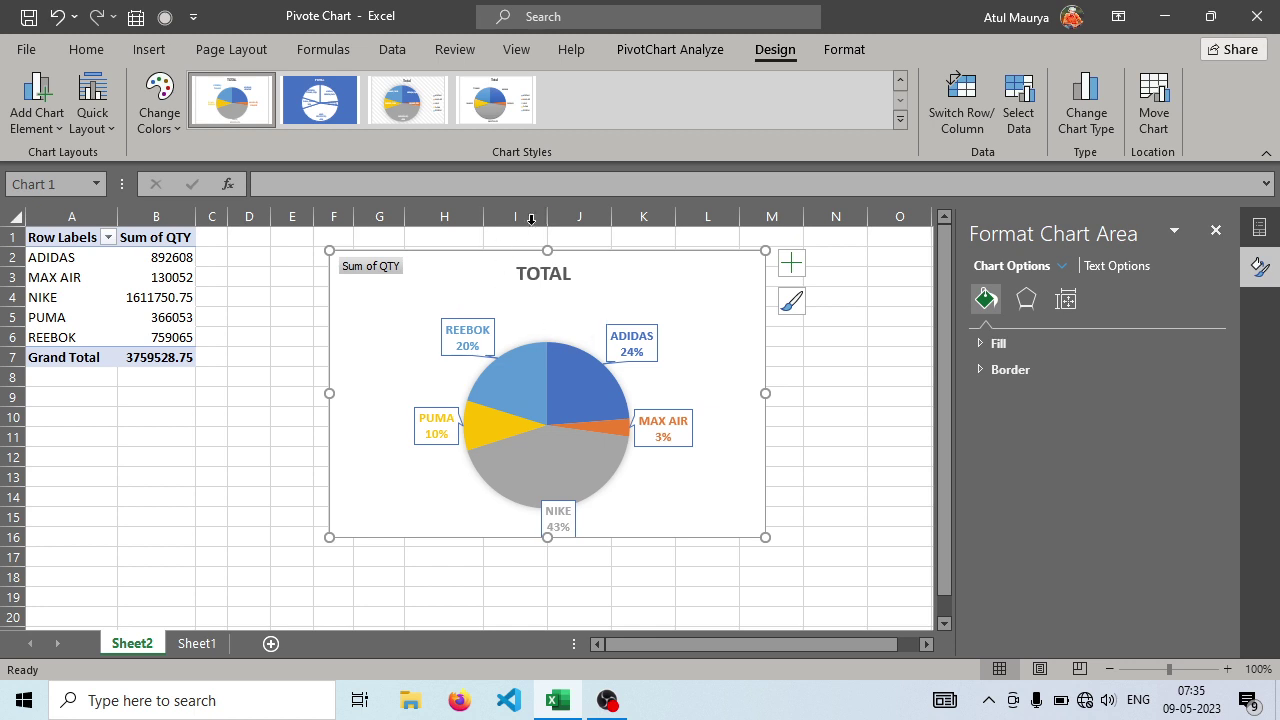
Try the quick layouts with a top and a bottom legend, and apply the one without title or legend, labeling slices with brand and value.
click(105, 137)
click(160, 175)
click(108, 108)
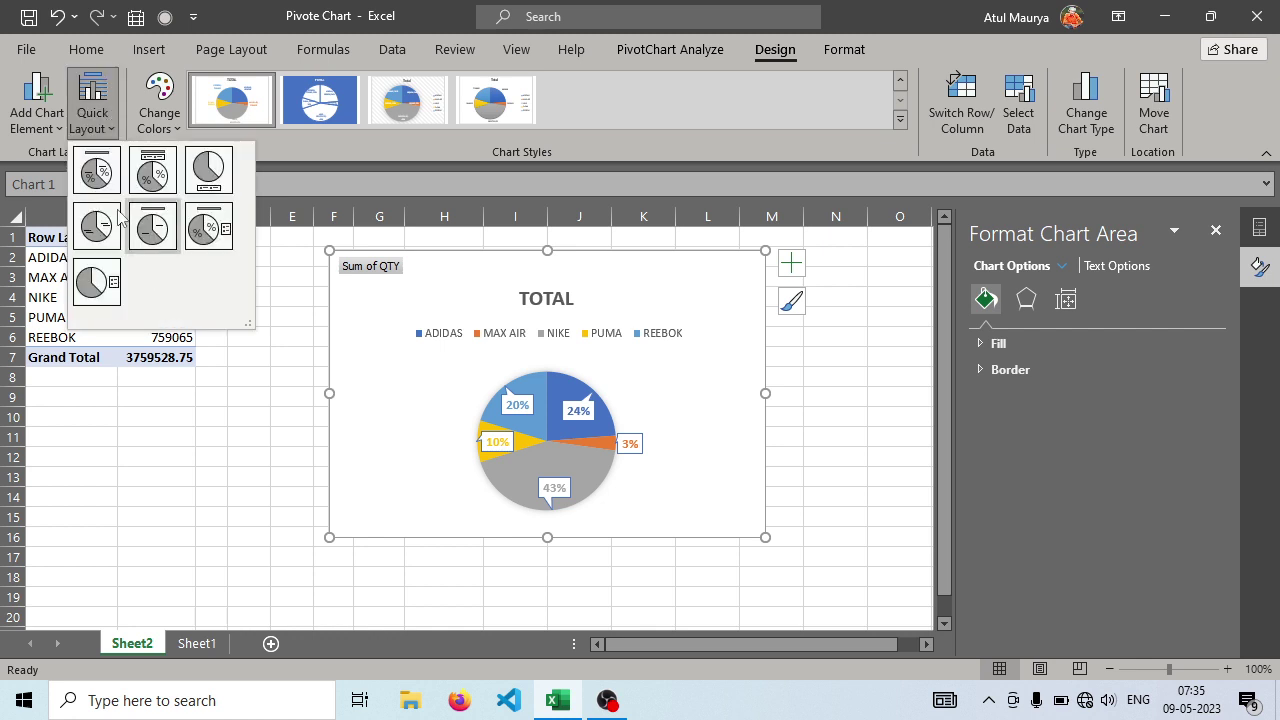
click(208, 170)
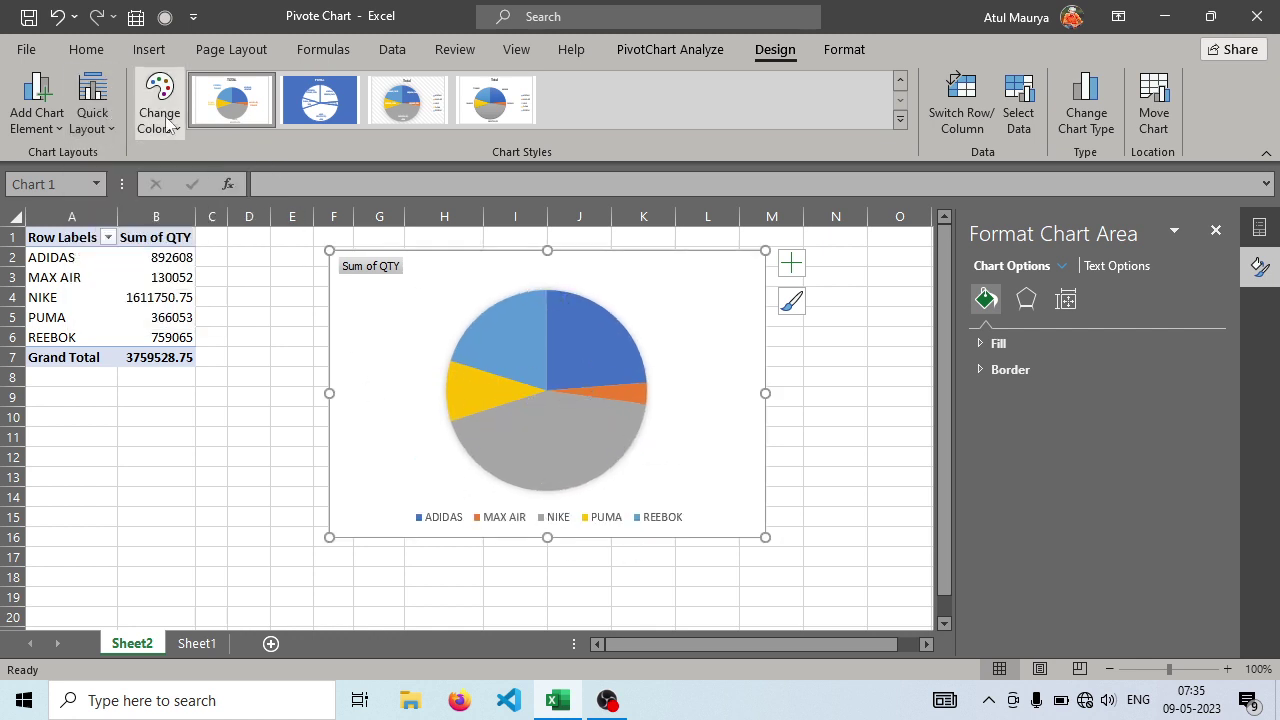
click(92, 110)
click(86, 230)
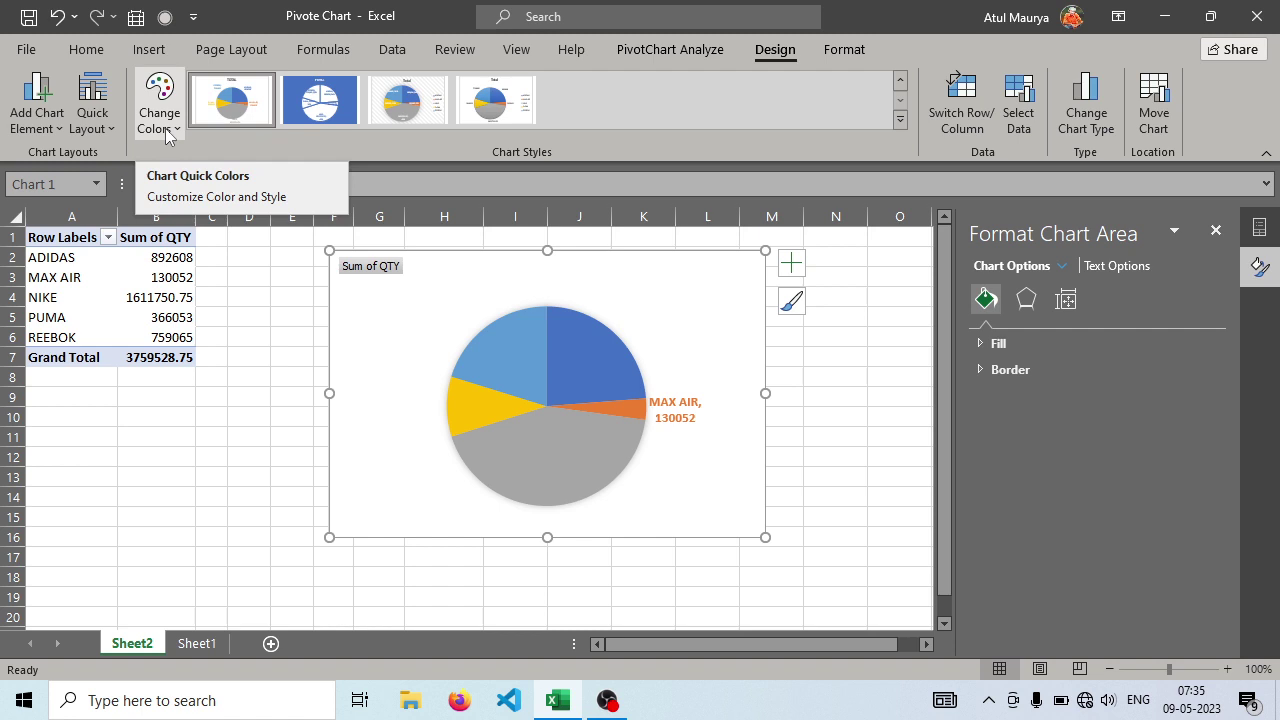
Recolor the pie slices with the orange, yellow, green and brown palette.
click(167, 133)
key(Escape)
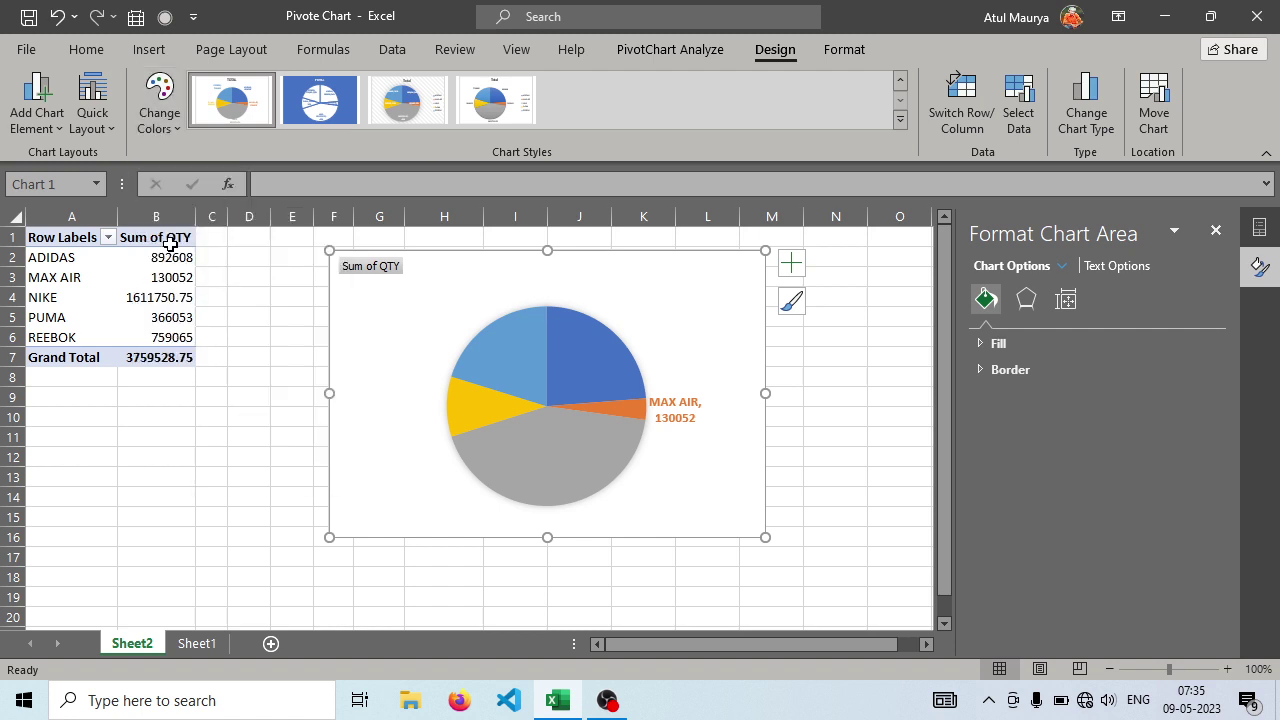
Try the quick layouts with a top, right and bottom legend, and apply the titled one labeling slices with brand and percentage.
click(116, 130)
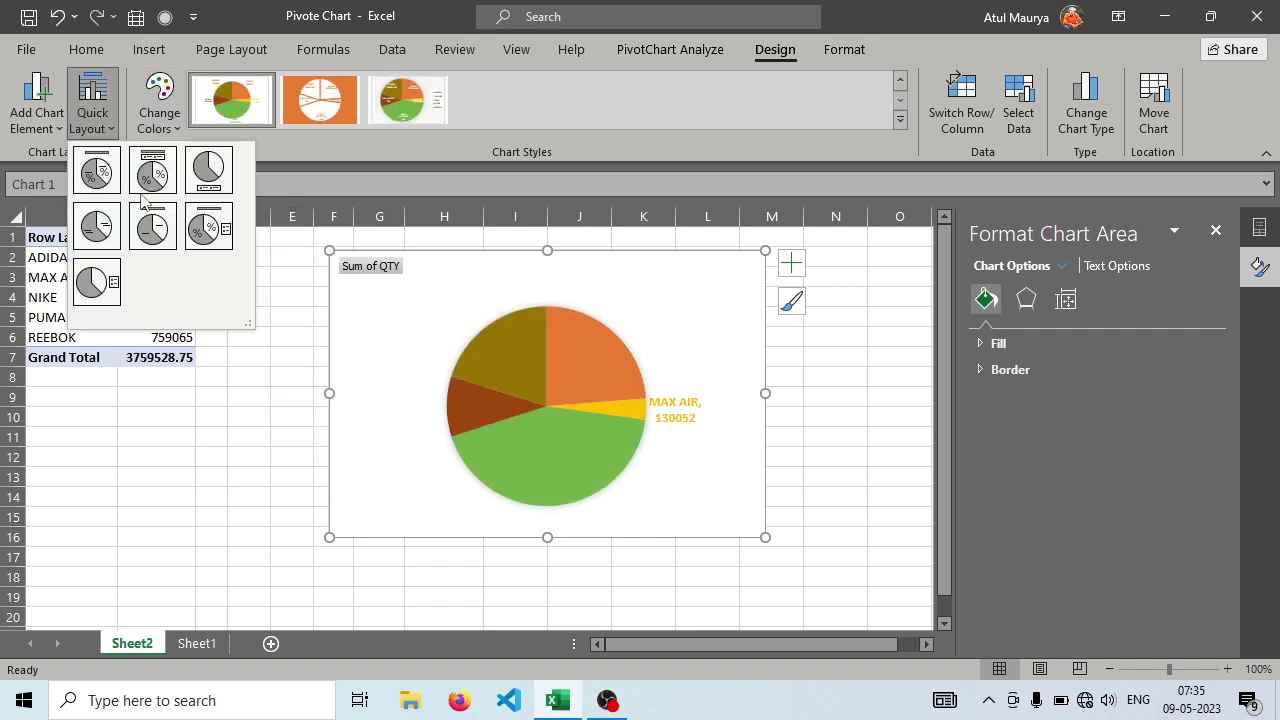
key(Escape)
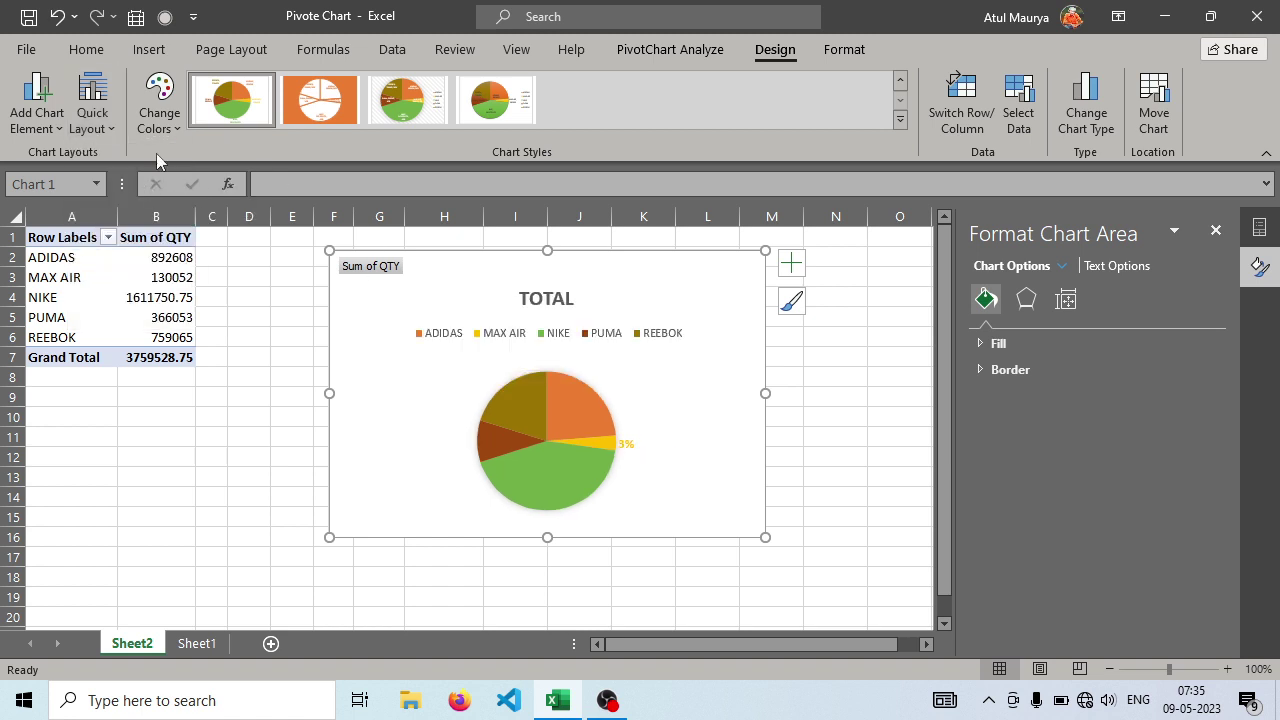
click(92, 105)
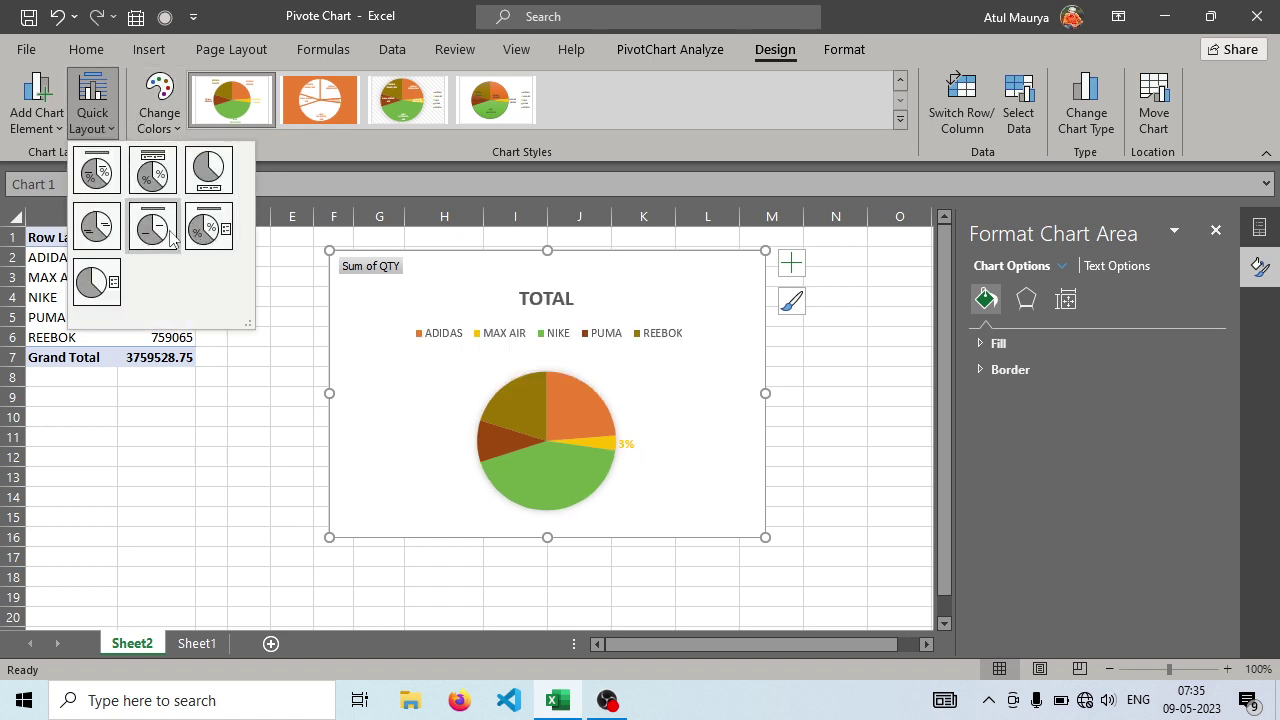
click(200, 228)
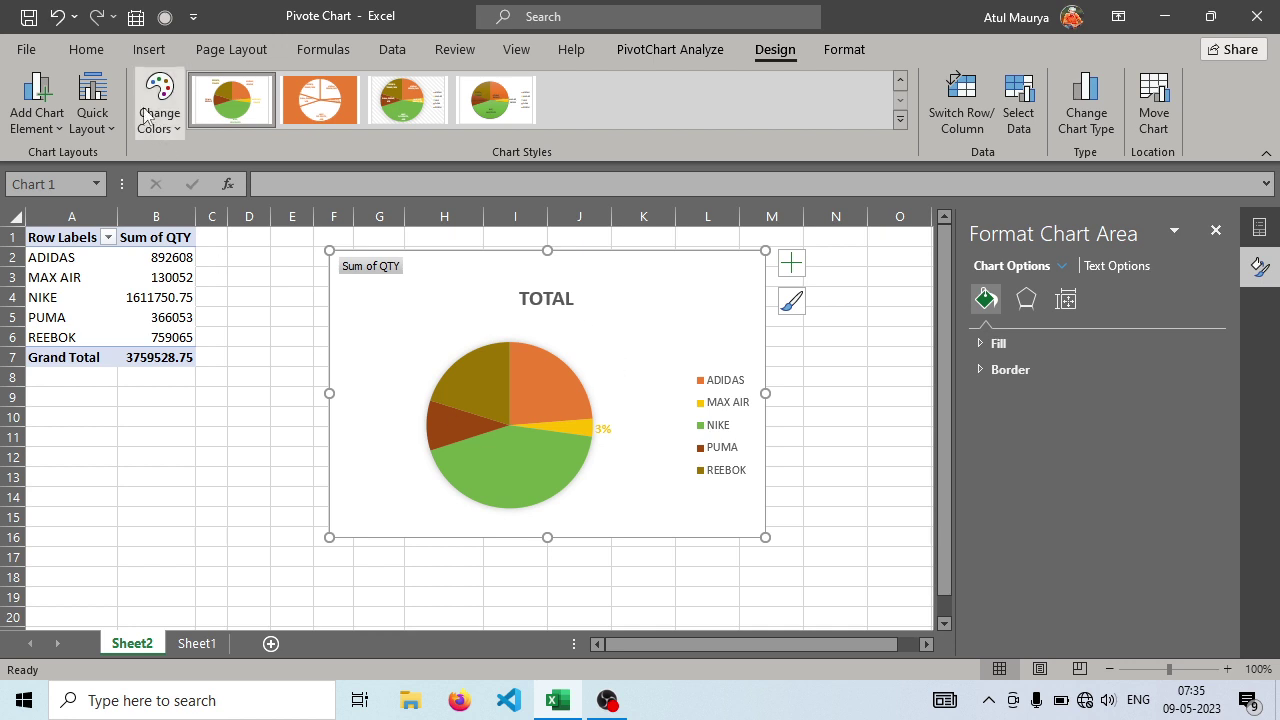
click(92, 105)
click(199, 177)
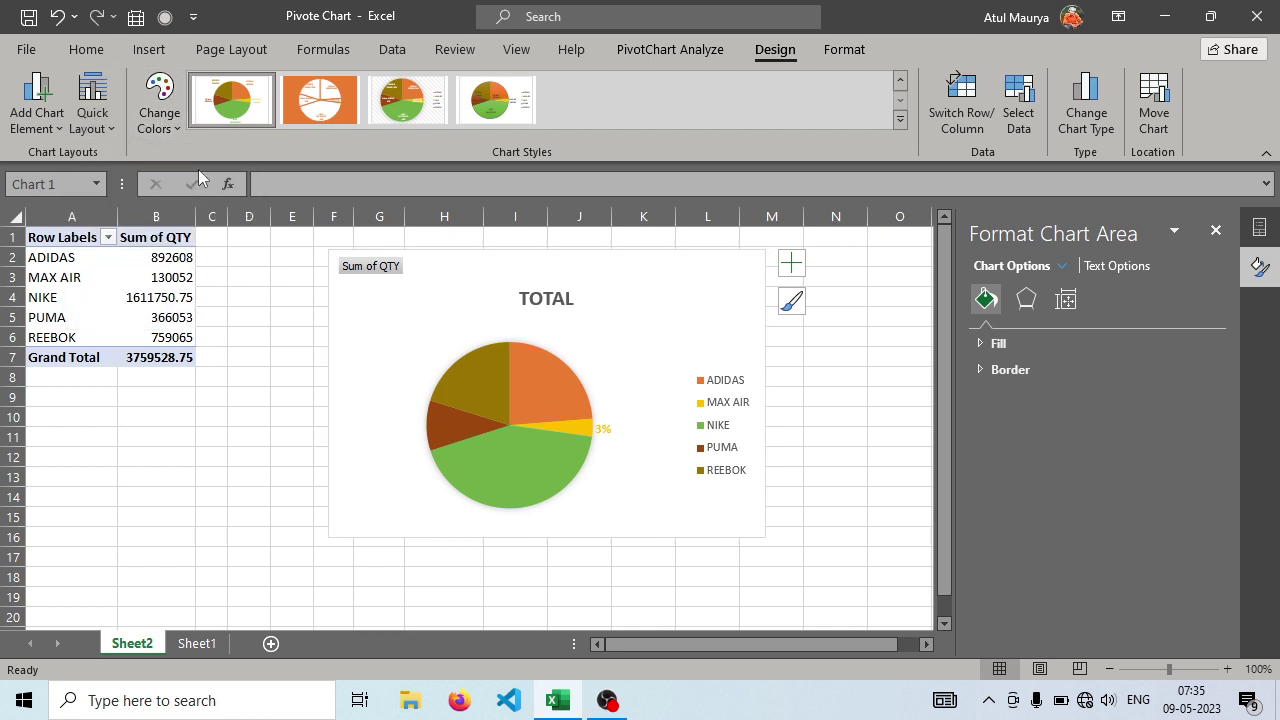
click(92, 105)
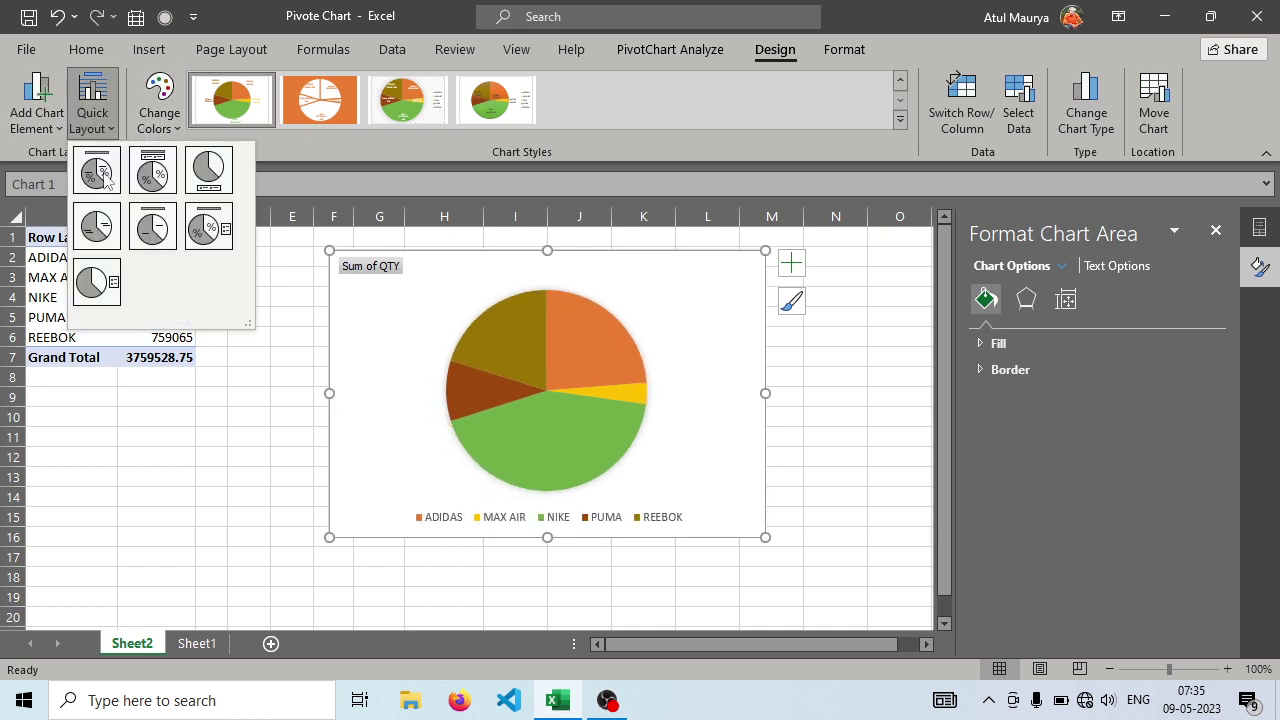
click(97, 178)
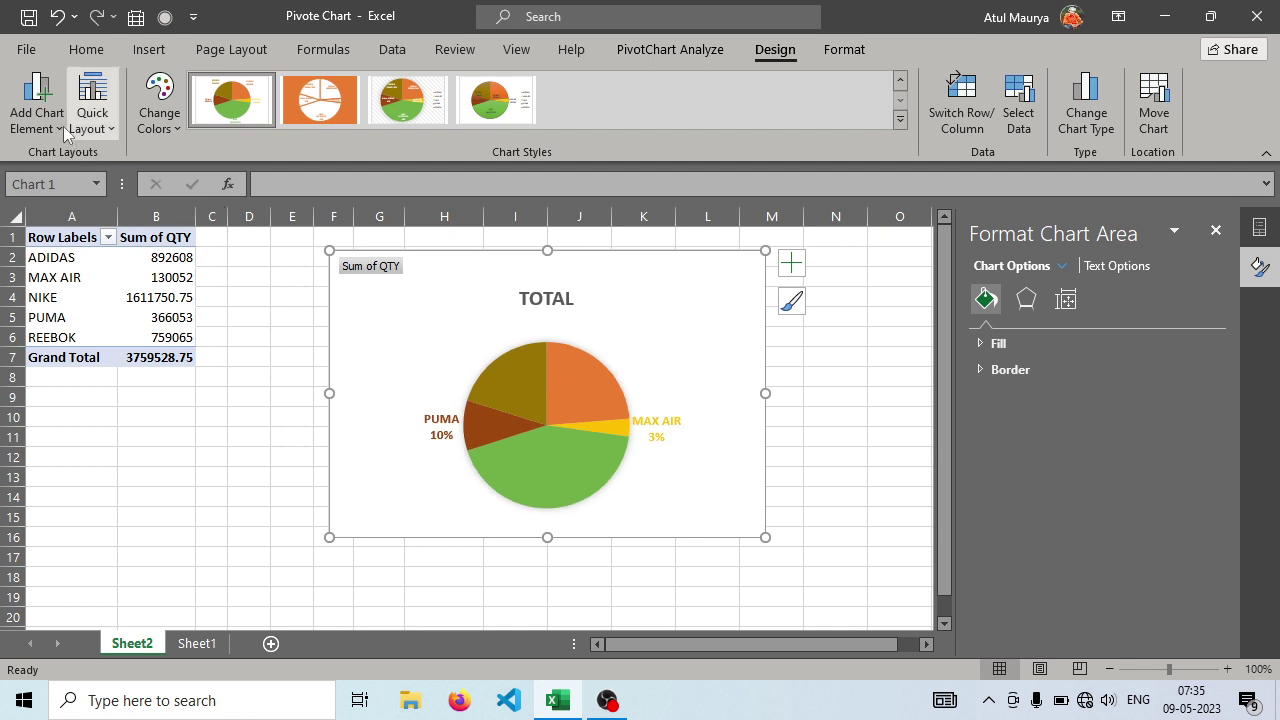
Turn the pie's data labels into data callouts.
click(36, 105)
mouse_move(77, 188)
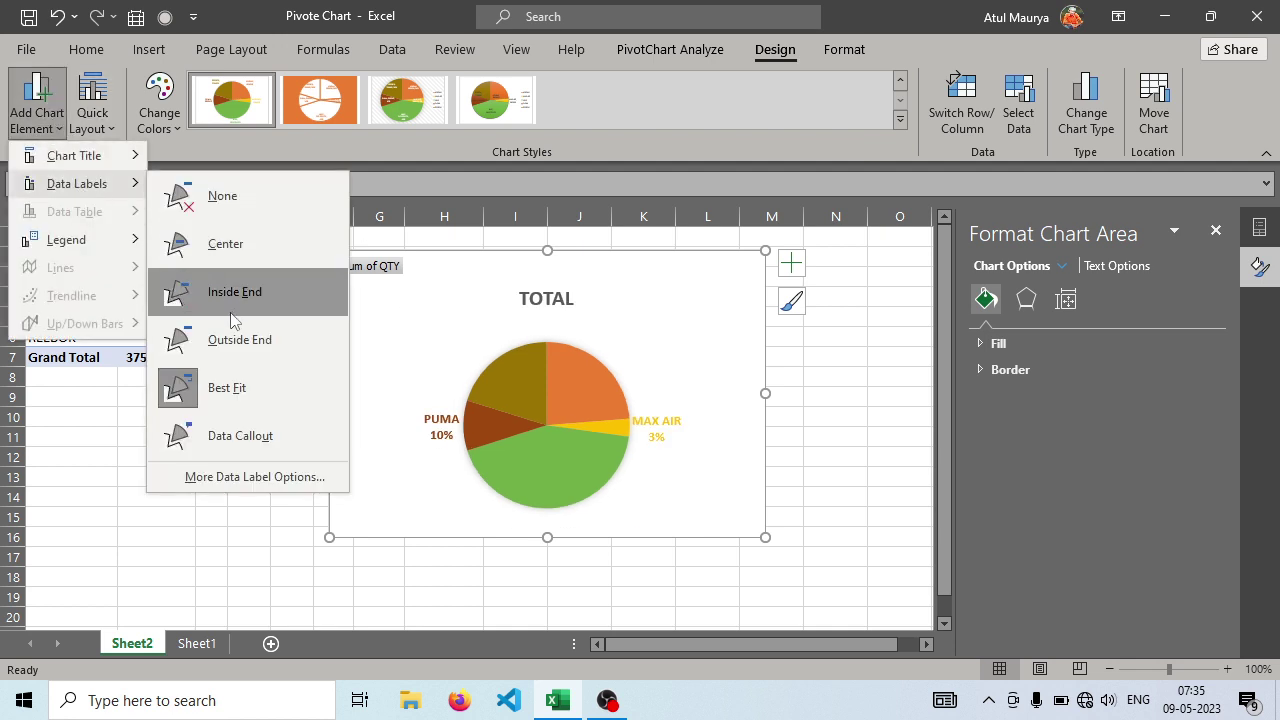
click(225, 434)
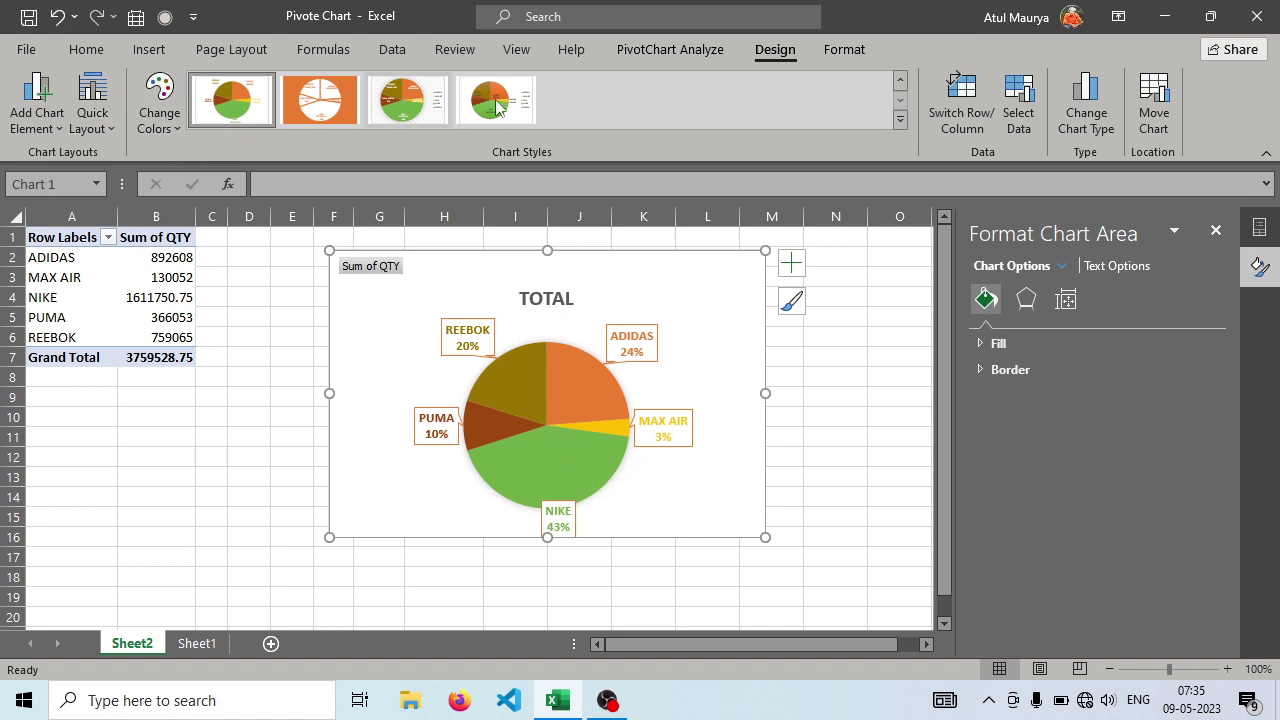
Switch the PivotChart's rows and columns and switch them back so the brands are row labels again.
click(969, 137)
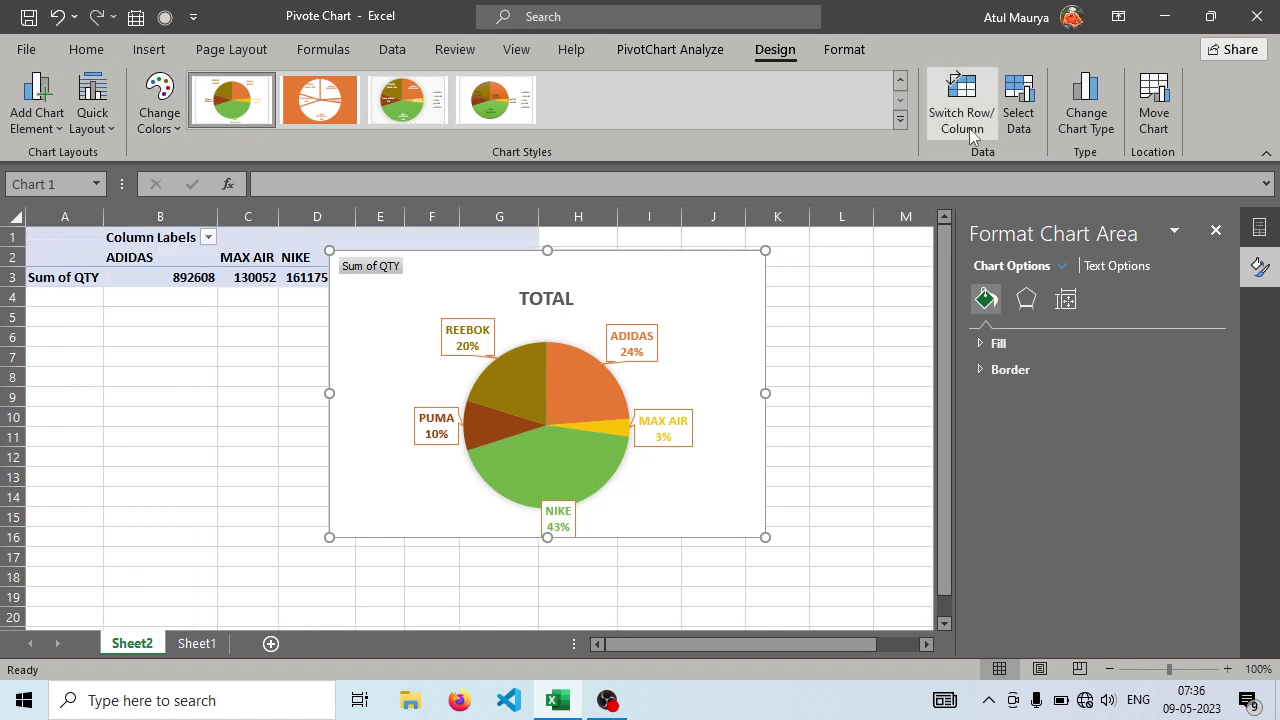
click(958, 122)
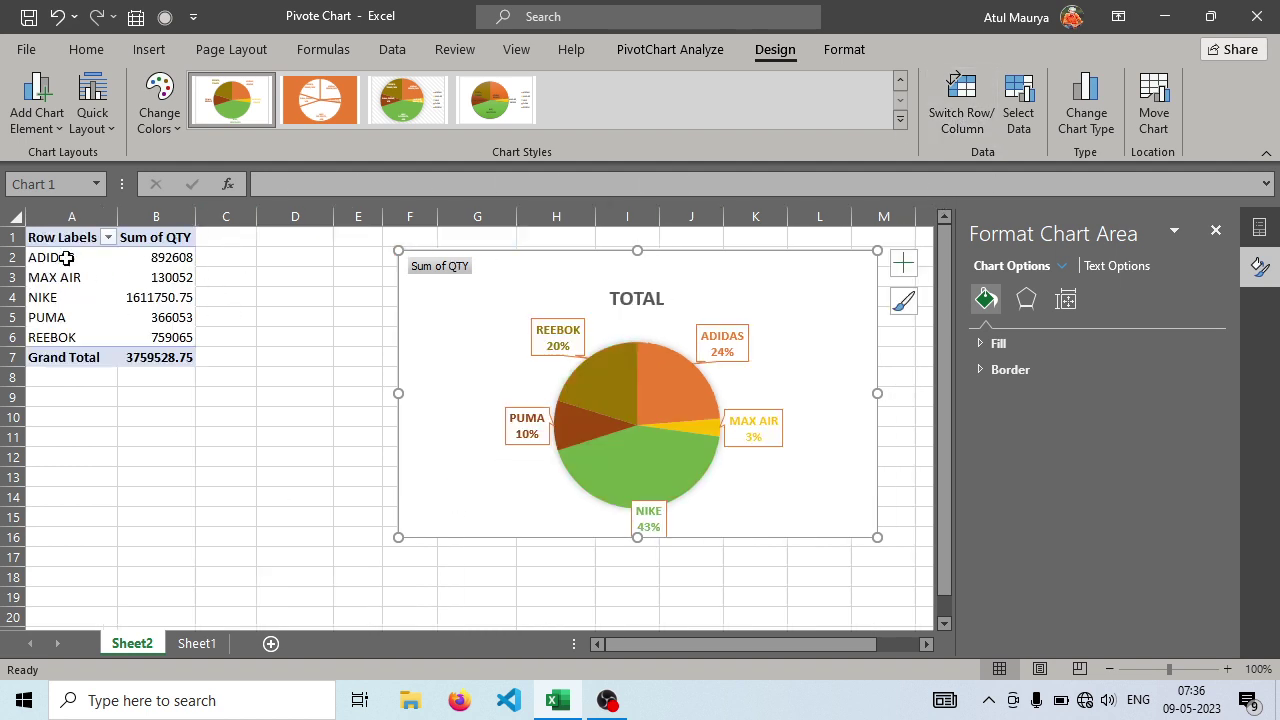
Examine the chart's data source, including its range, series and brand category labels, without changing it.
click(1018, 110)
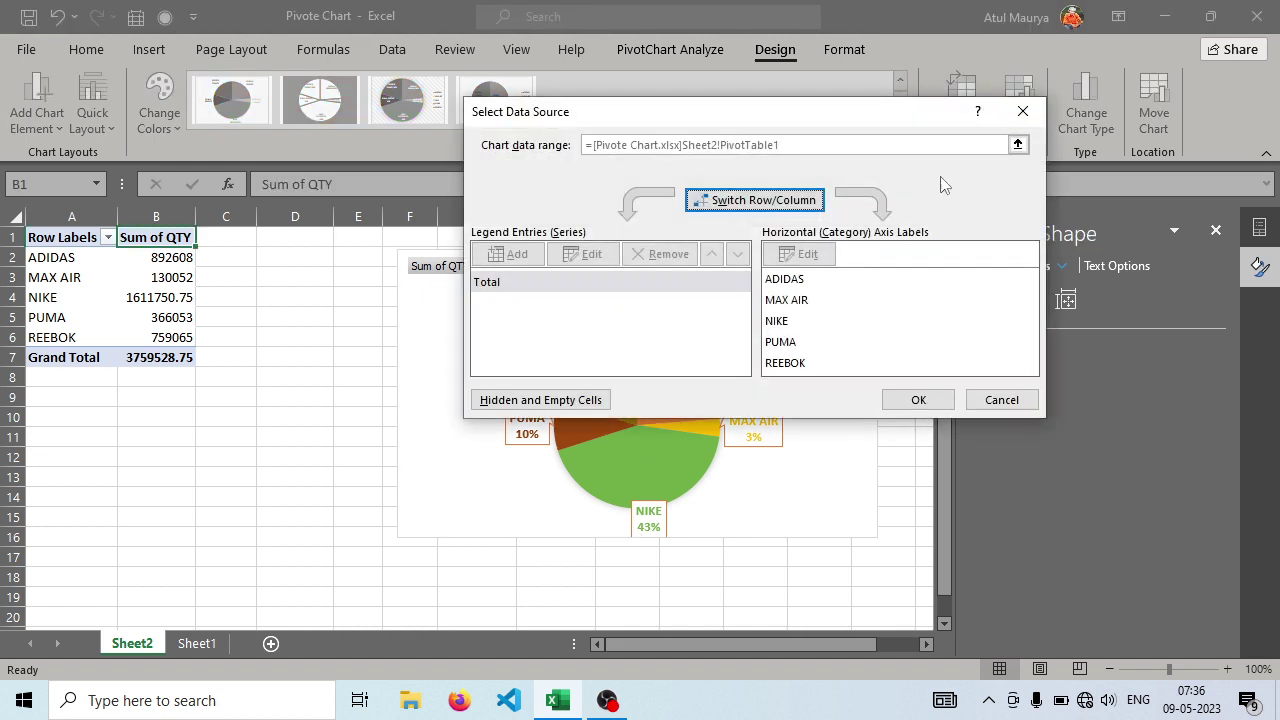
drag(802, 282, 801, 320)
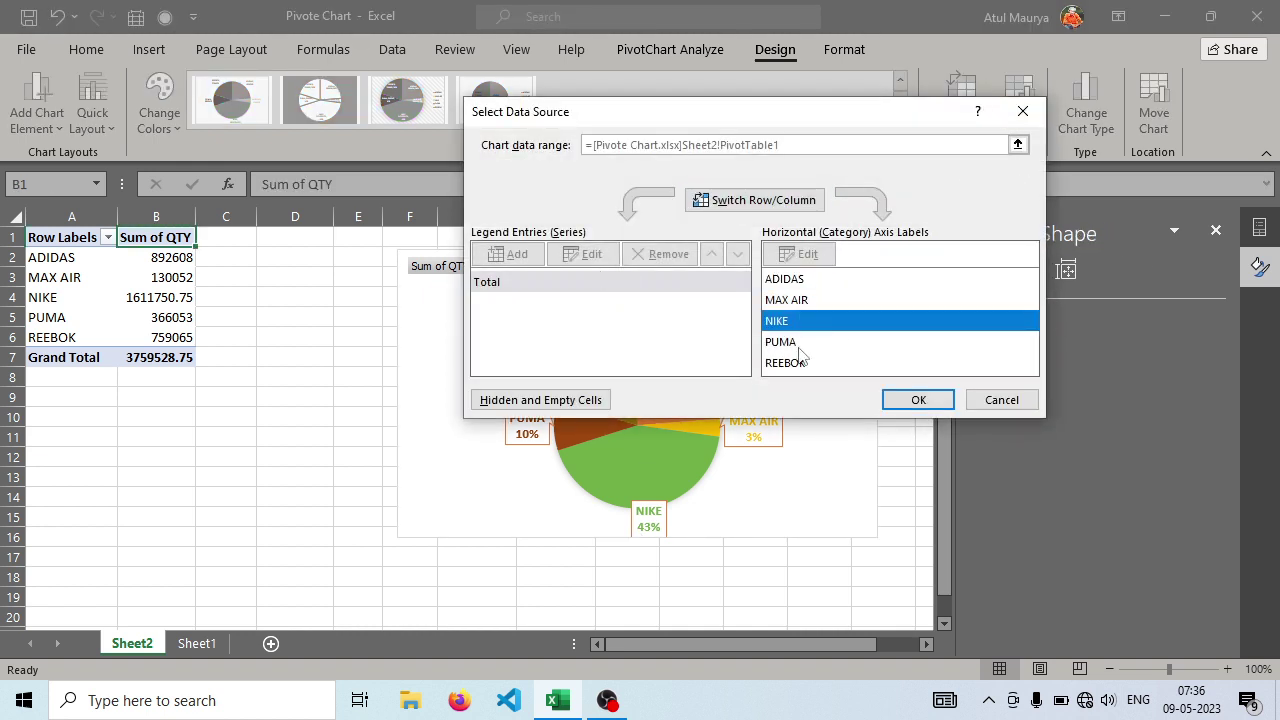
click(918, 399)
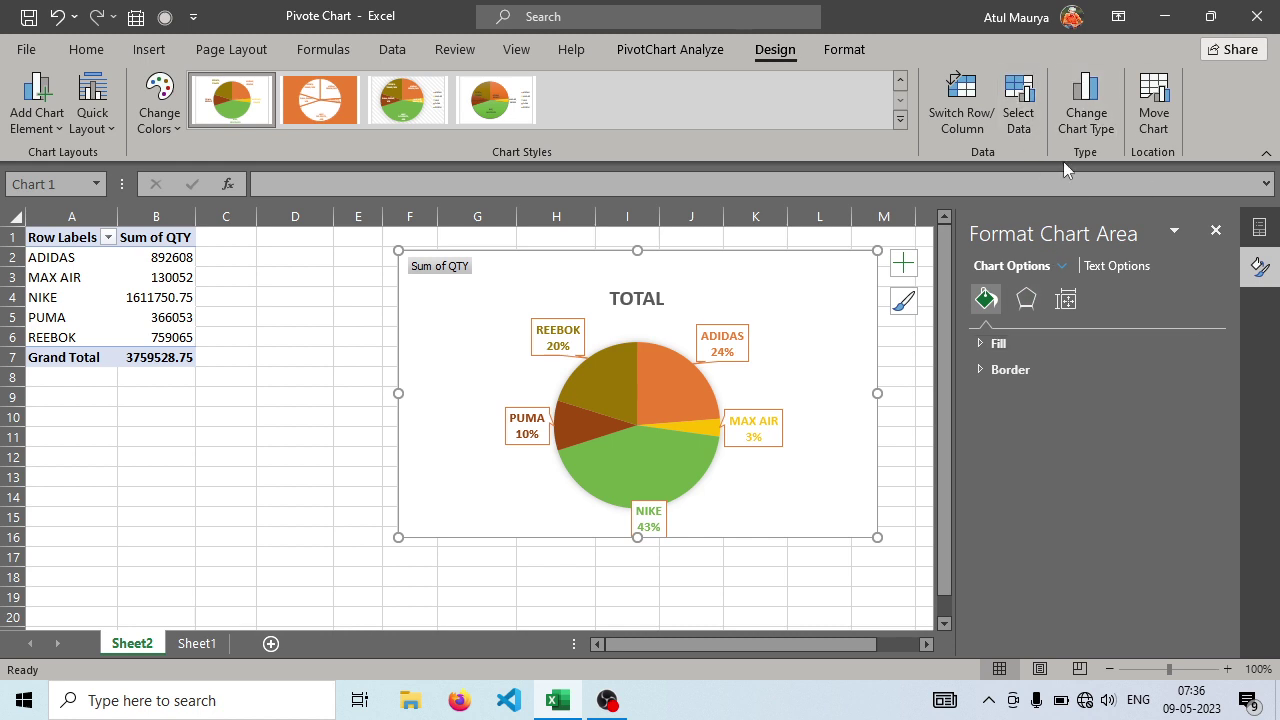
Examine the choices for moving the chart to a new sheet or as an object in Sheet2, leaving it in place.
click(1154, 120)
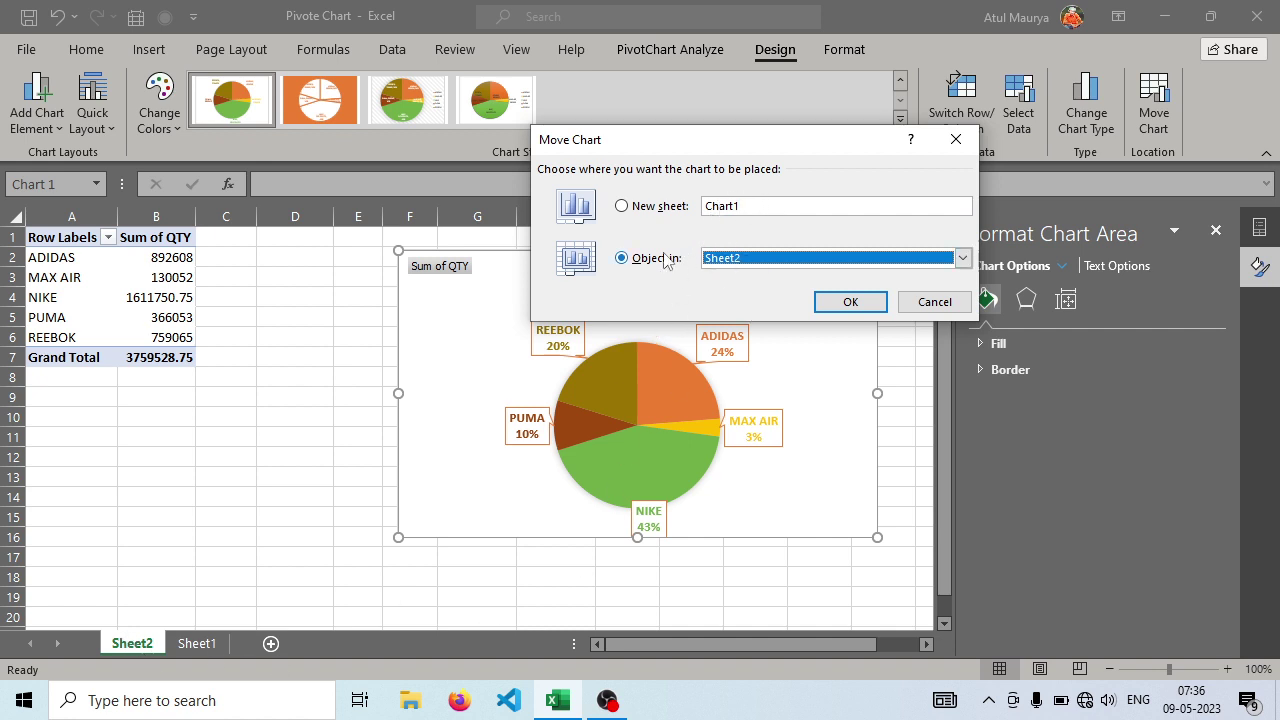
click(621, 210)
click(621, 259)
click(965, 146)
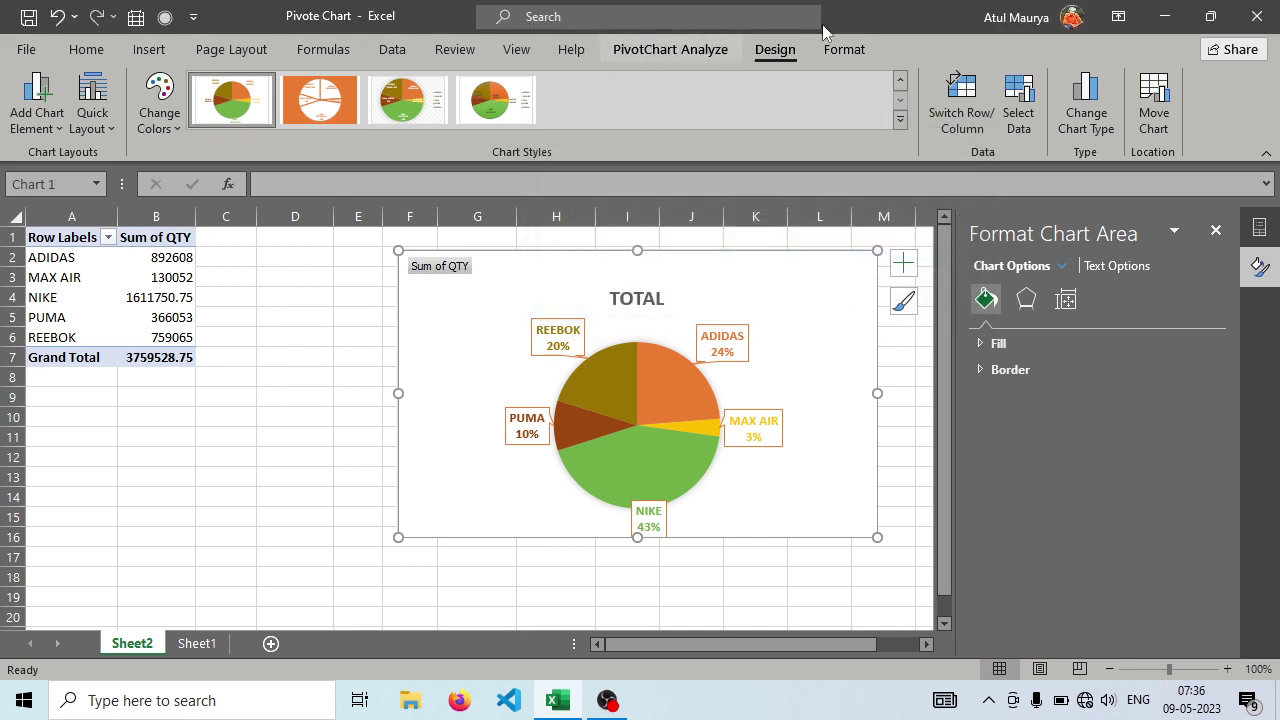
Give the chart area a solid fill and raise its transparency to 100%.
click(999, 344)
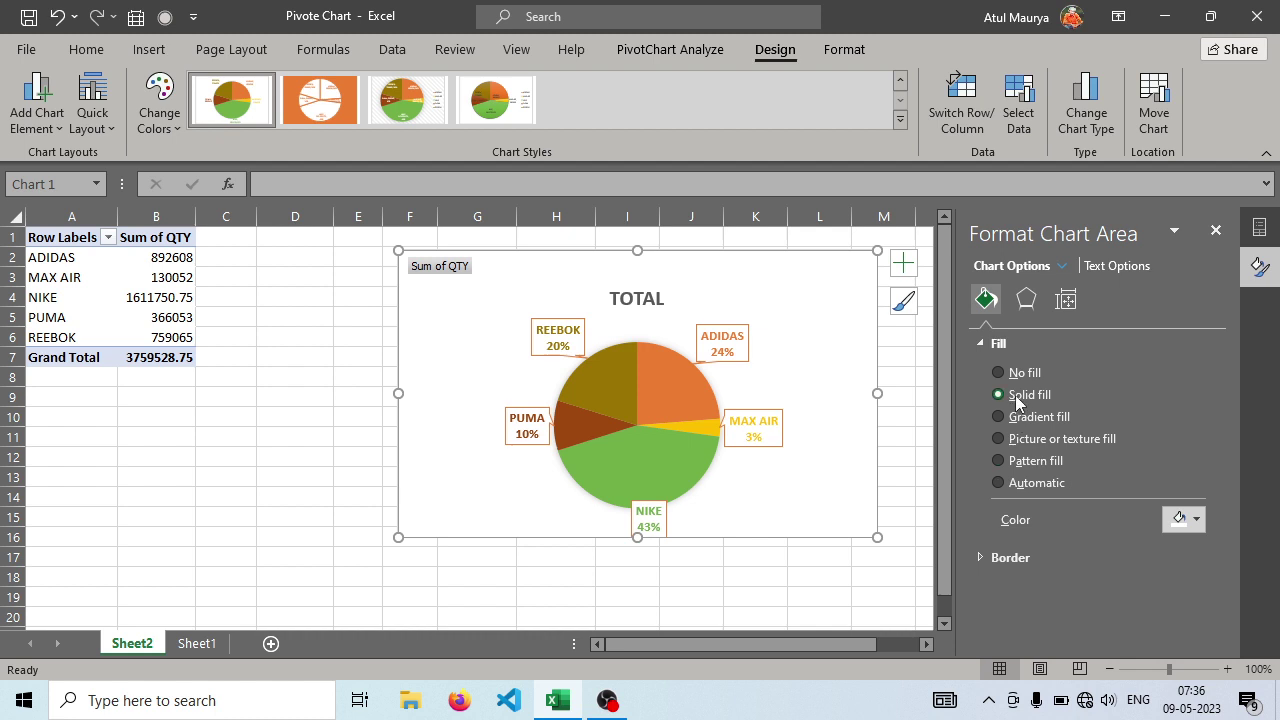
click(1018, 398)
drag(1092, 557, 1143, 550)
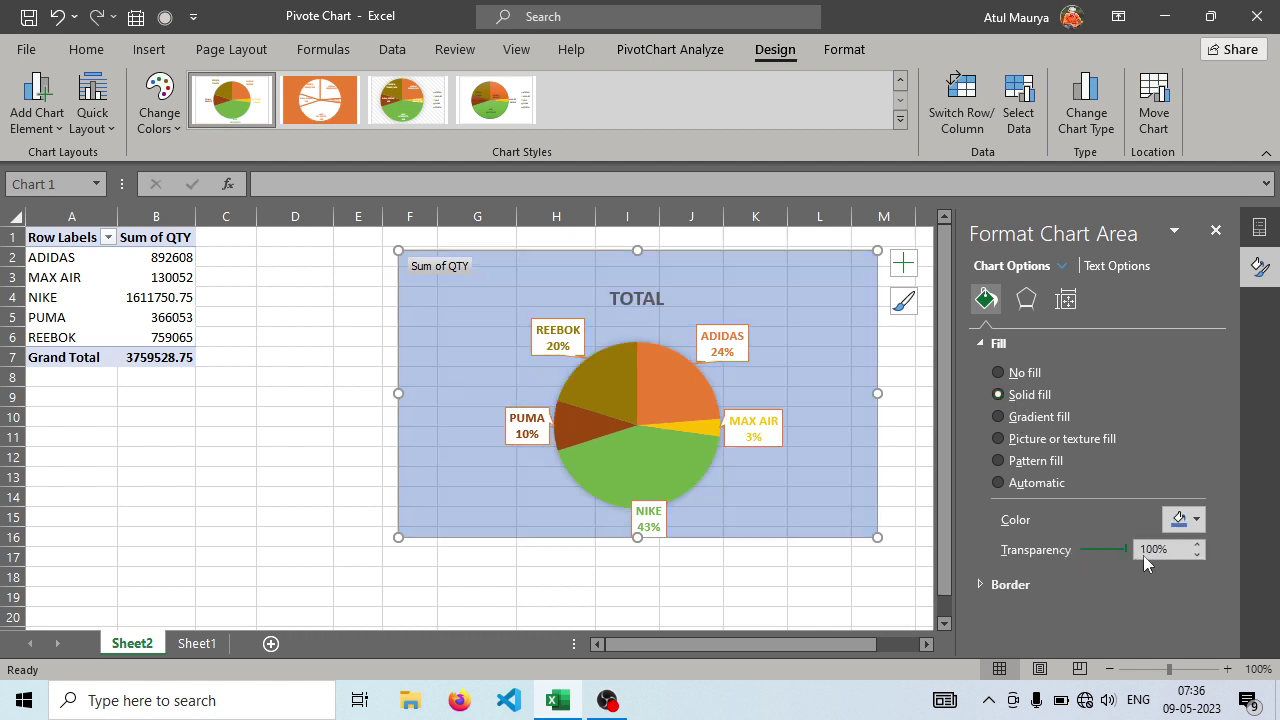
Try red for the chart area's solid fill, and apply standard green with 0% transparency.
click(1197, 522)
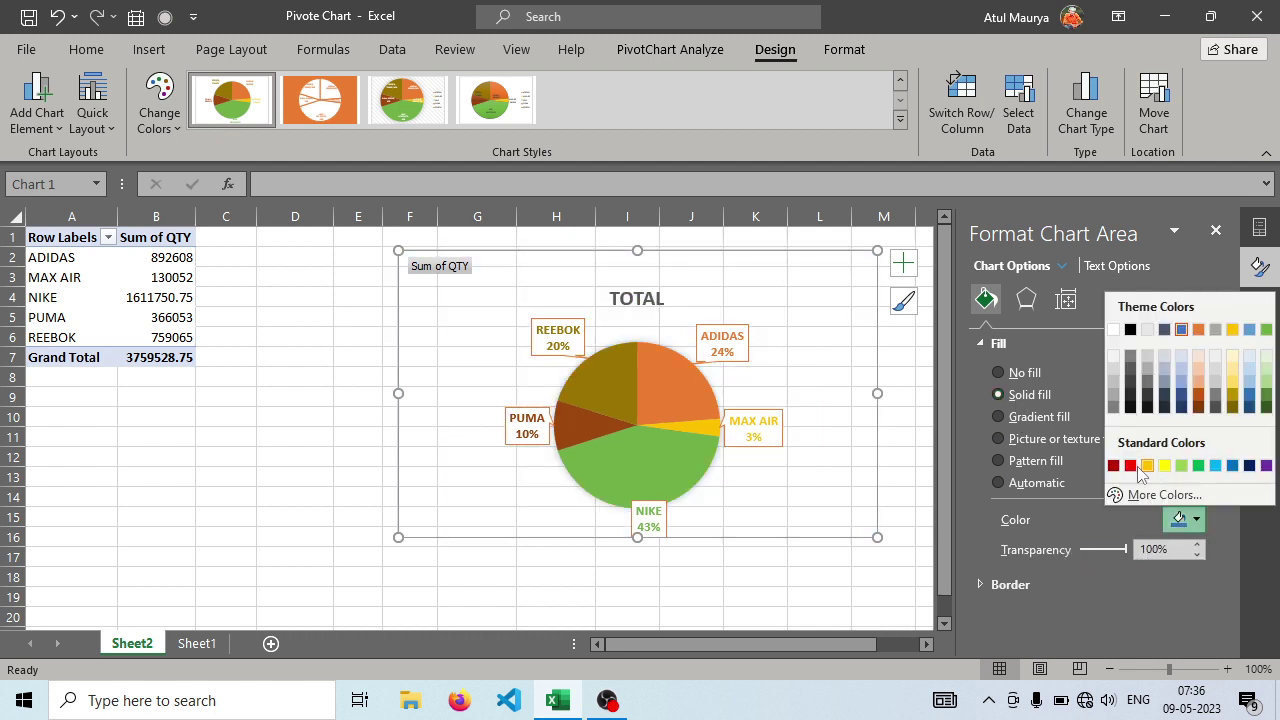
click(1132, 466)
click(1198, 520)
click(1198, 465)
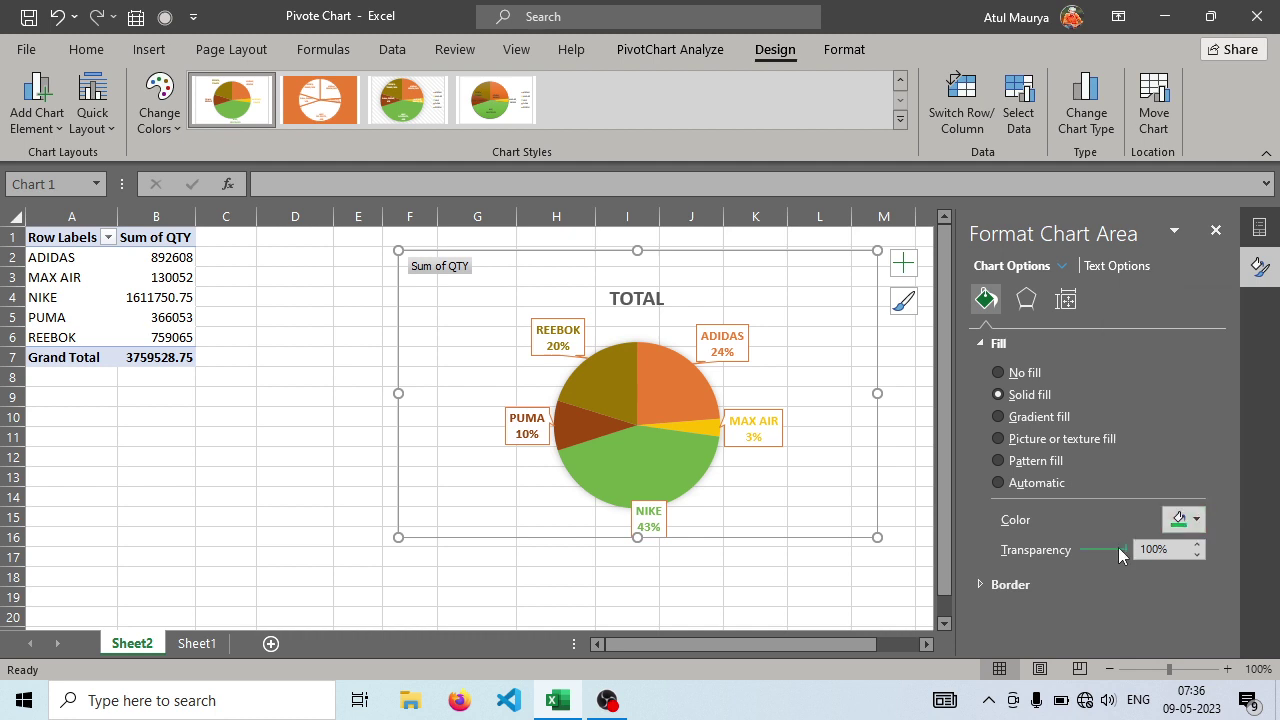
click(1118, 547)
drag(1127, 546, 1077, 543)
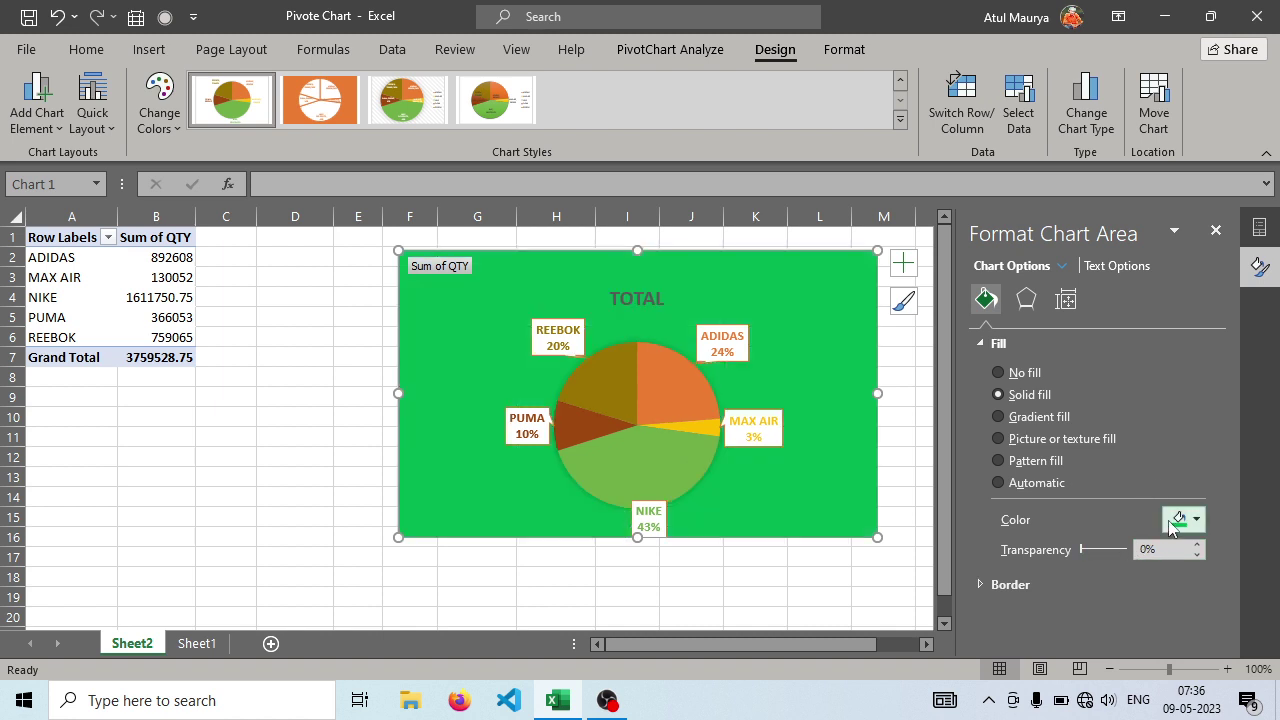
Set the green chart area fill's transparency to 27% and close the chart area formatting options.
click(1196, 545)
click(1196, 545)
click(1196, 545)
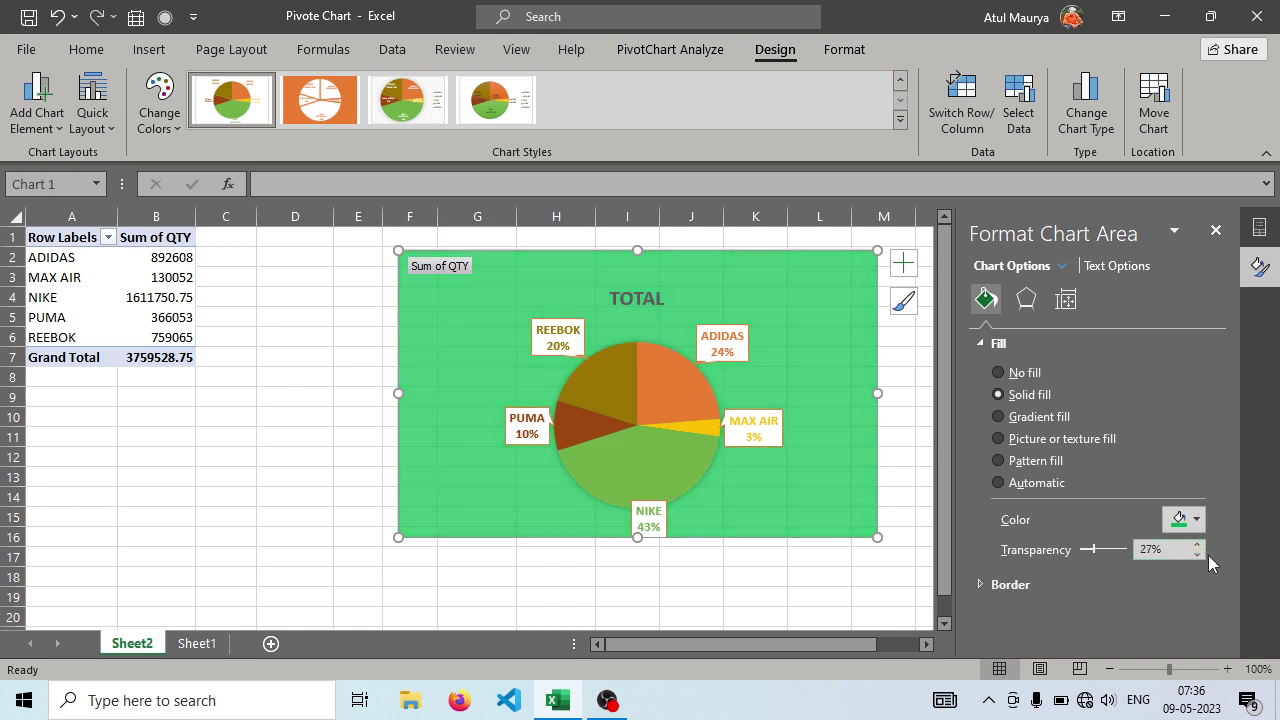
click(1216, 230)
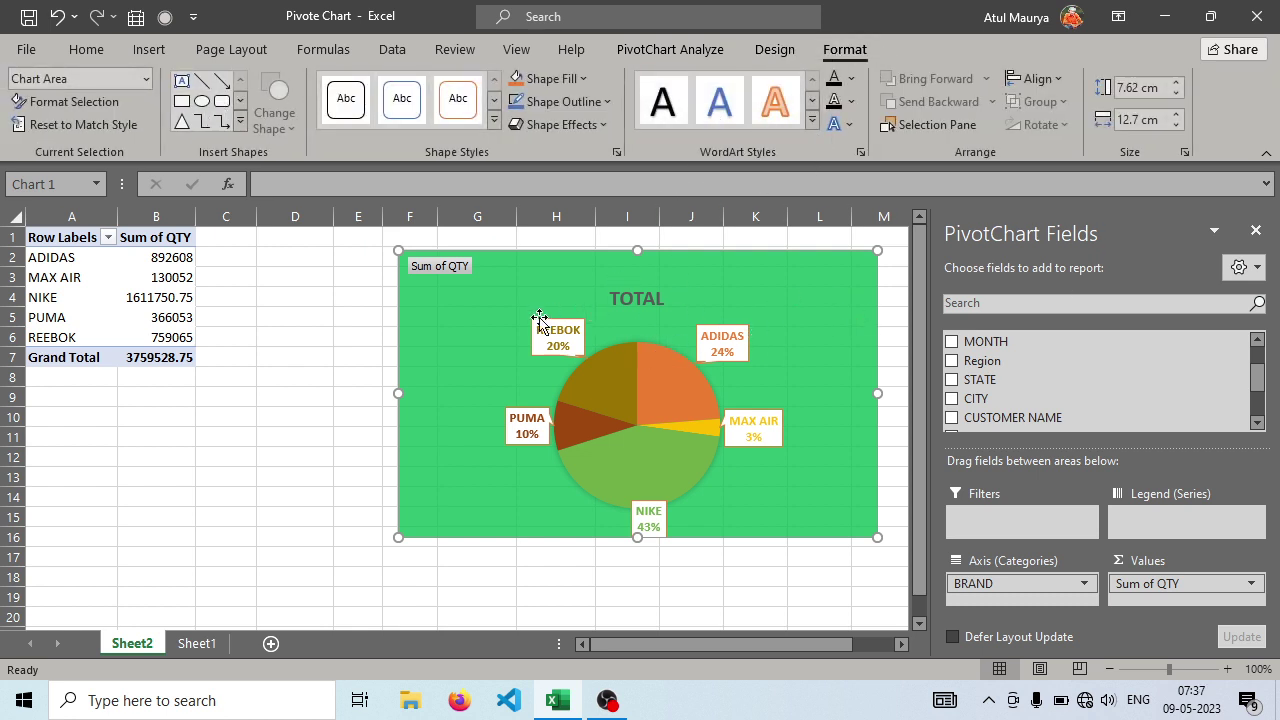
Apply the black WordArt style to the chart title and fill its box with standard orange.
click(628, 297)
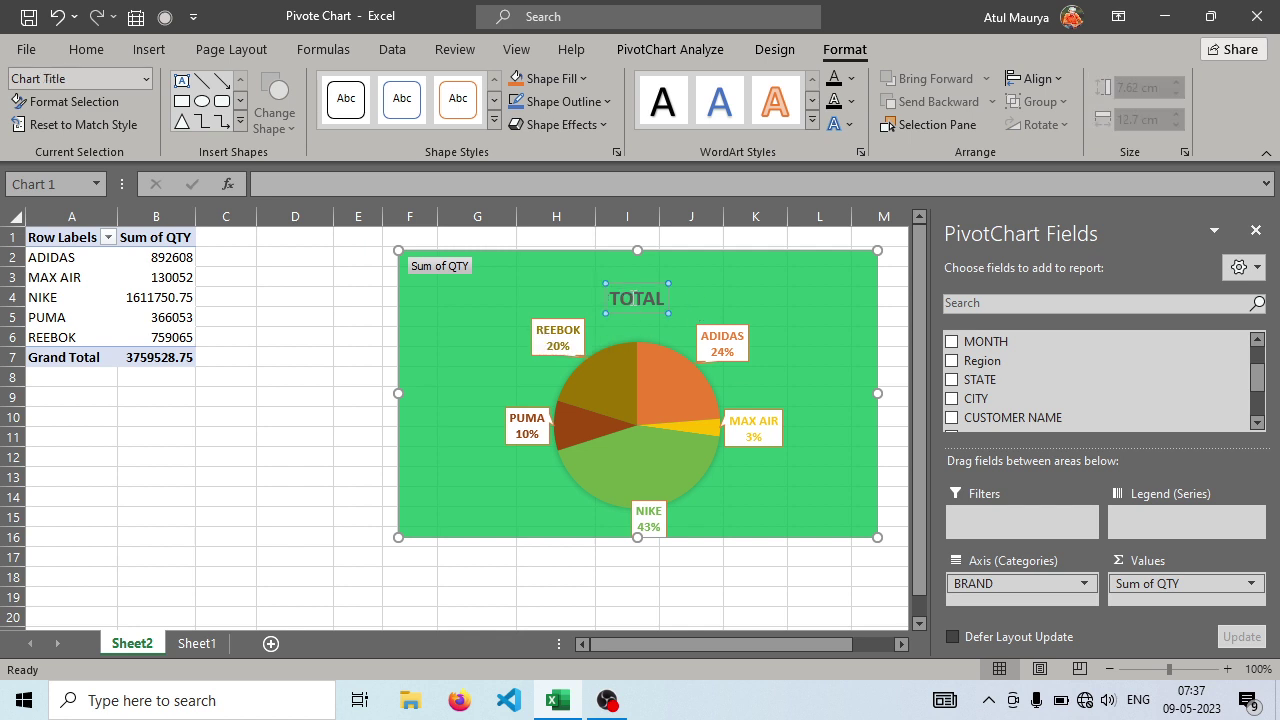
click(773, 104)
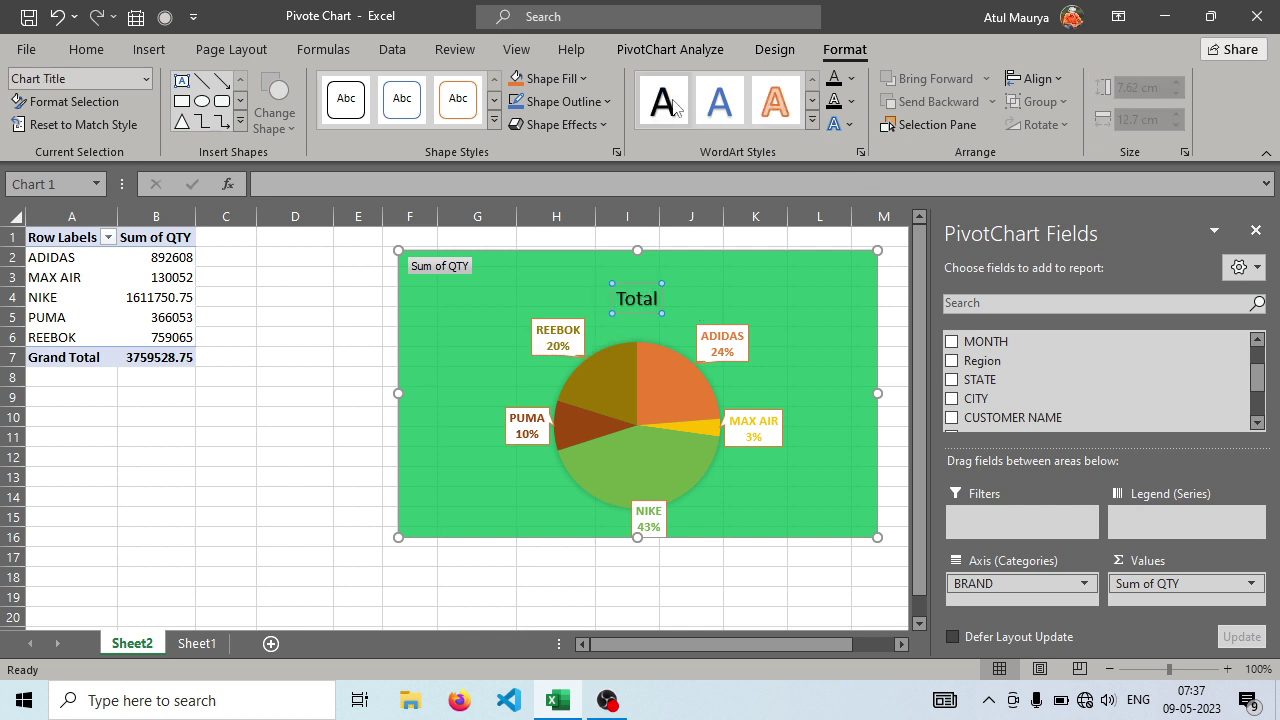
click(548, 79)
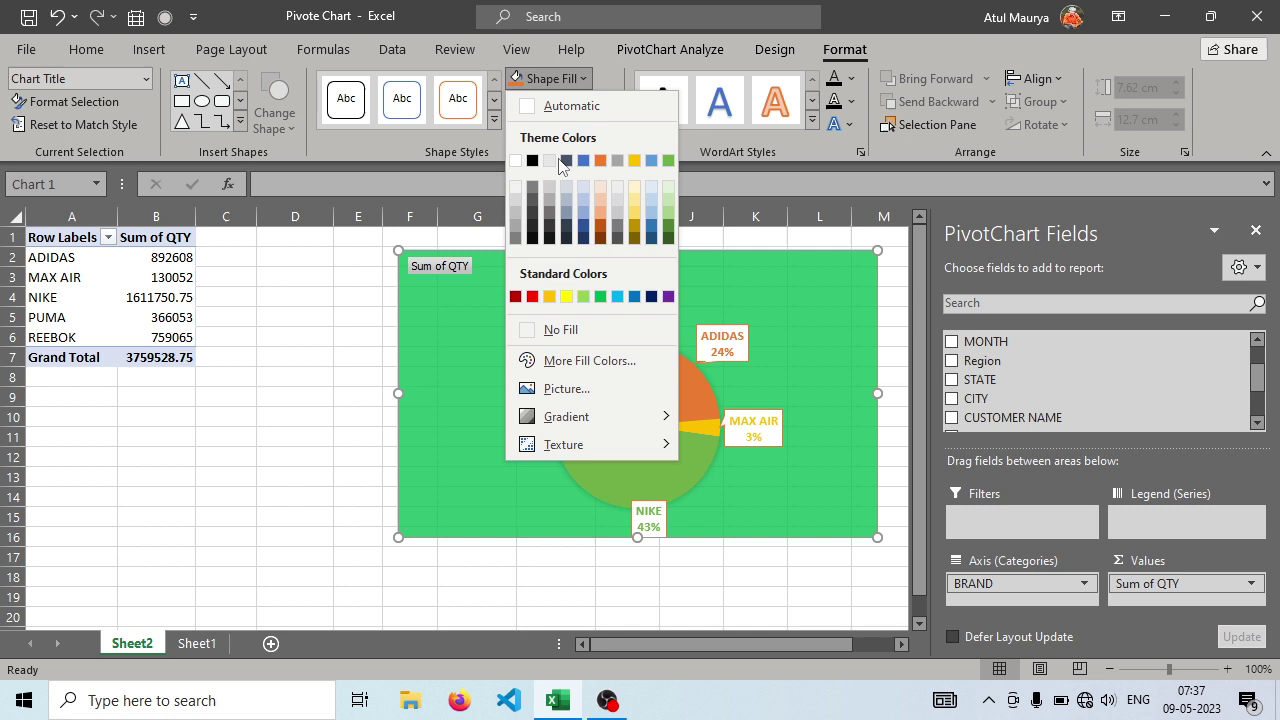
click(550, 297)
Outline the chart title's box in standard green.
click(563, 101)
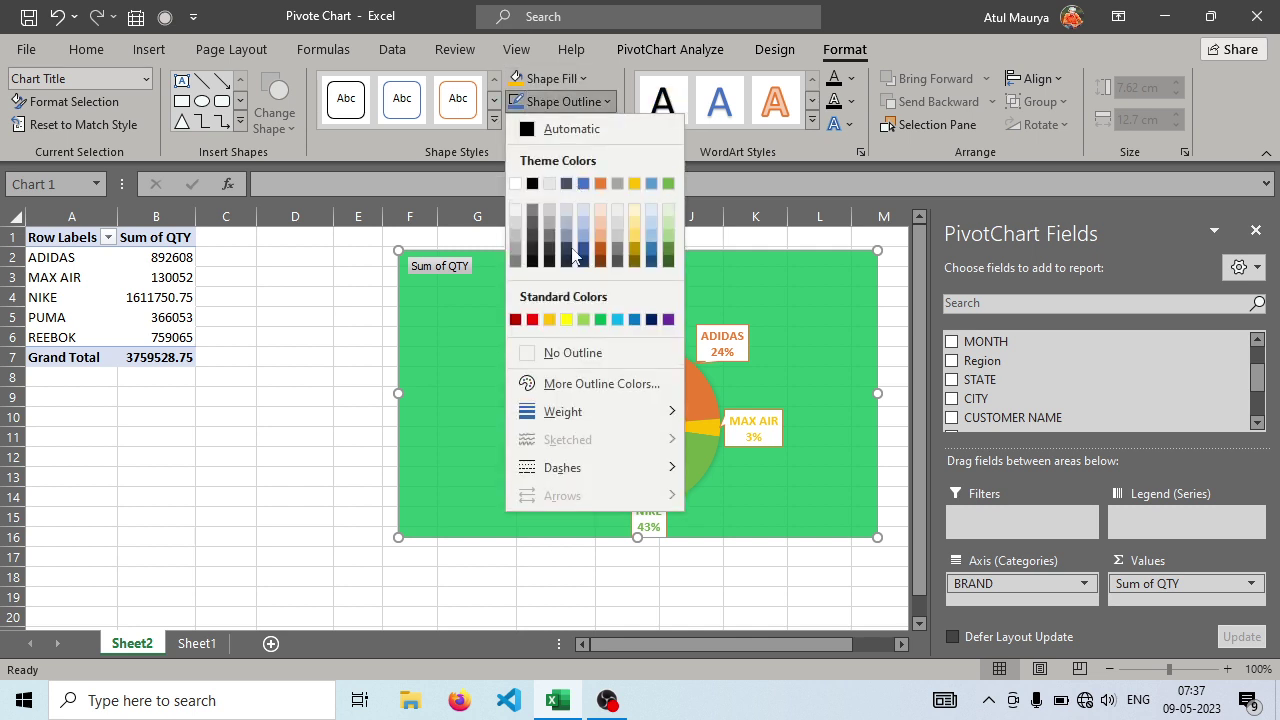
click(603, 322)
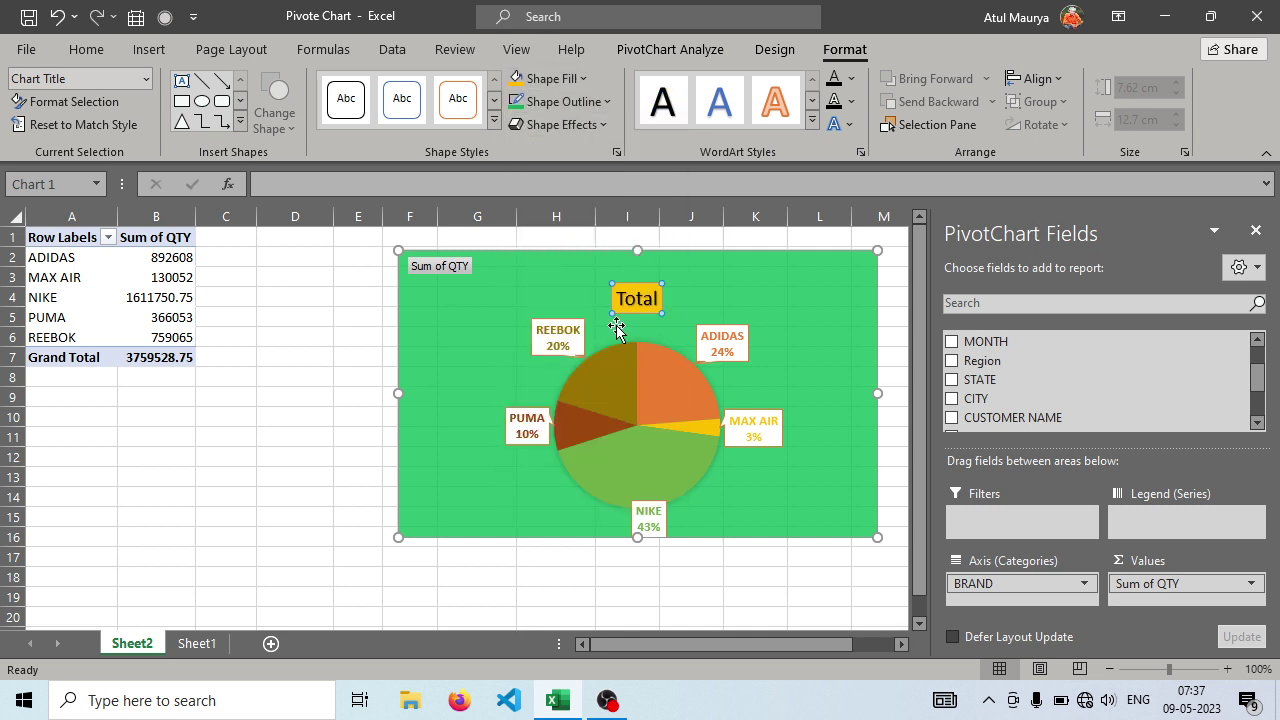
click(698, 304)
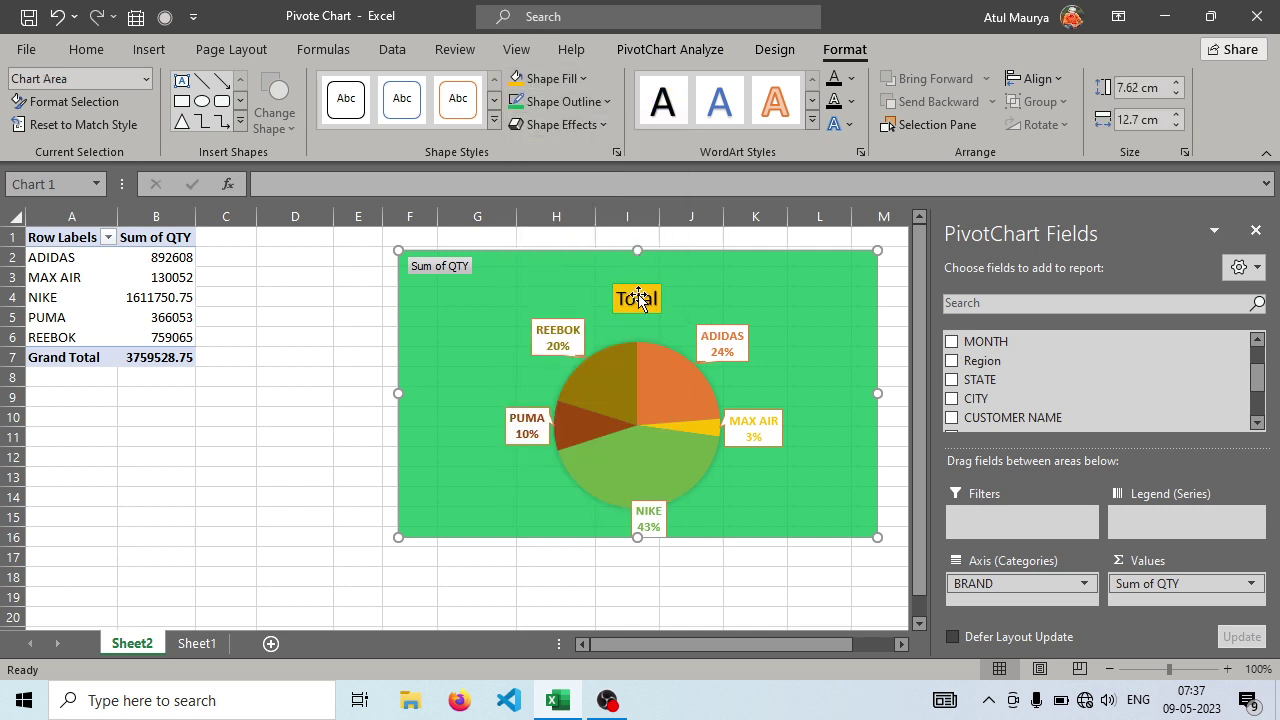
Apply a preset shape effect with beveled edges to the whole chart area.
click(1066, 80)
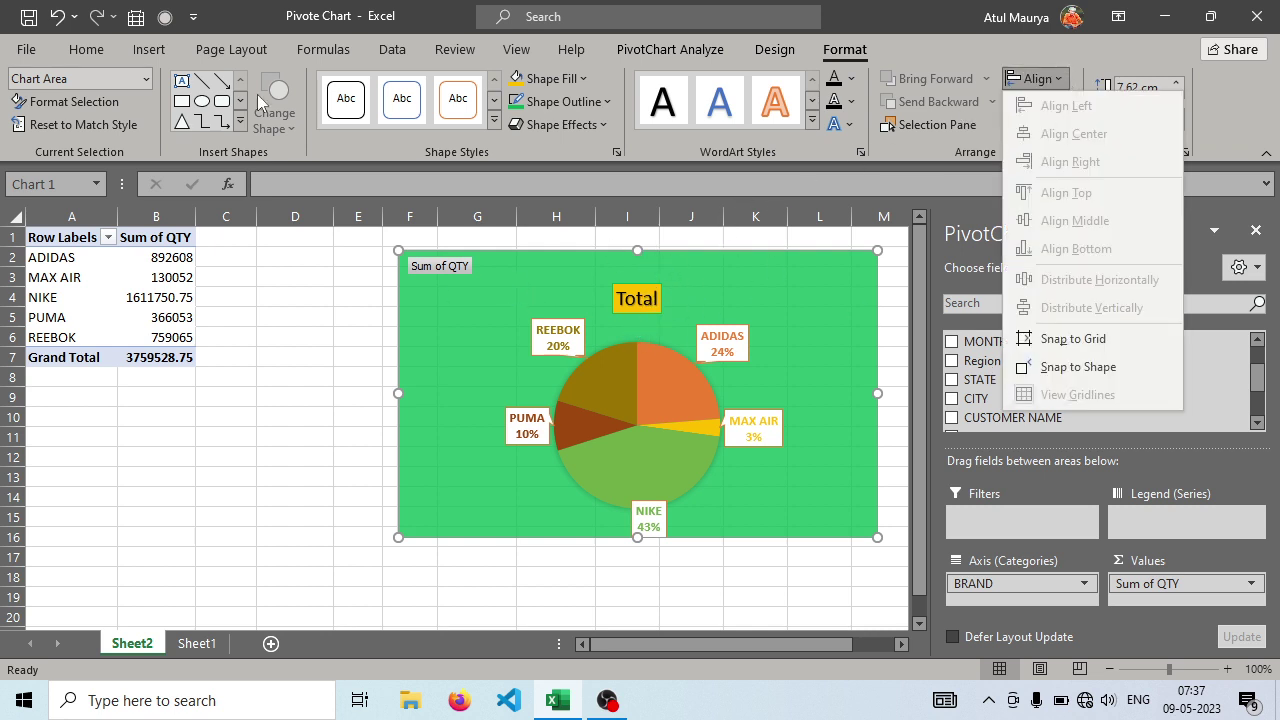
click(559, 127)
click(560, 125)
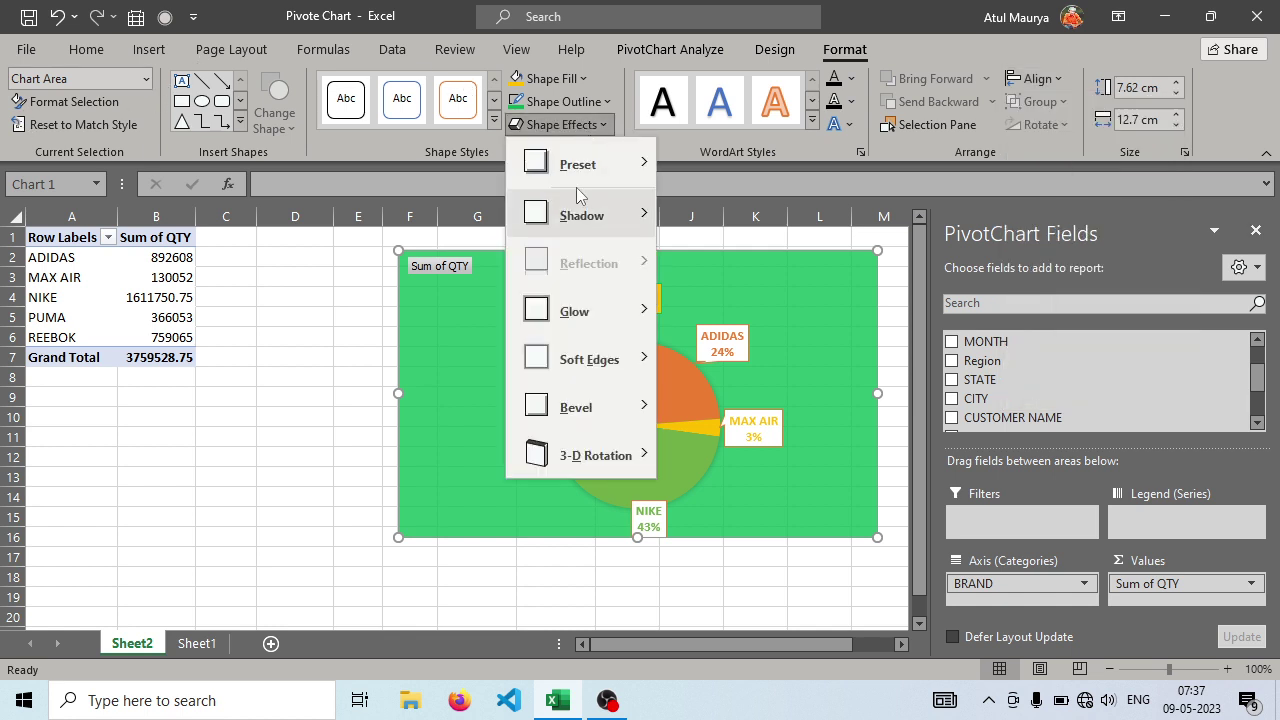
mouse_move(586, 168)
click(743, 289)
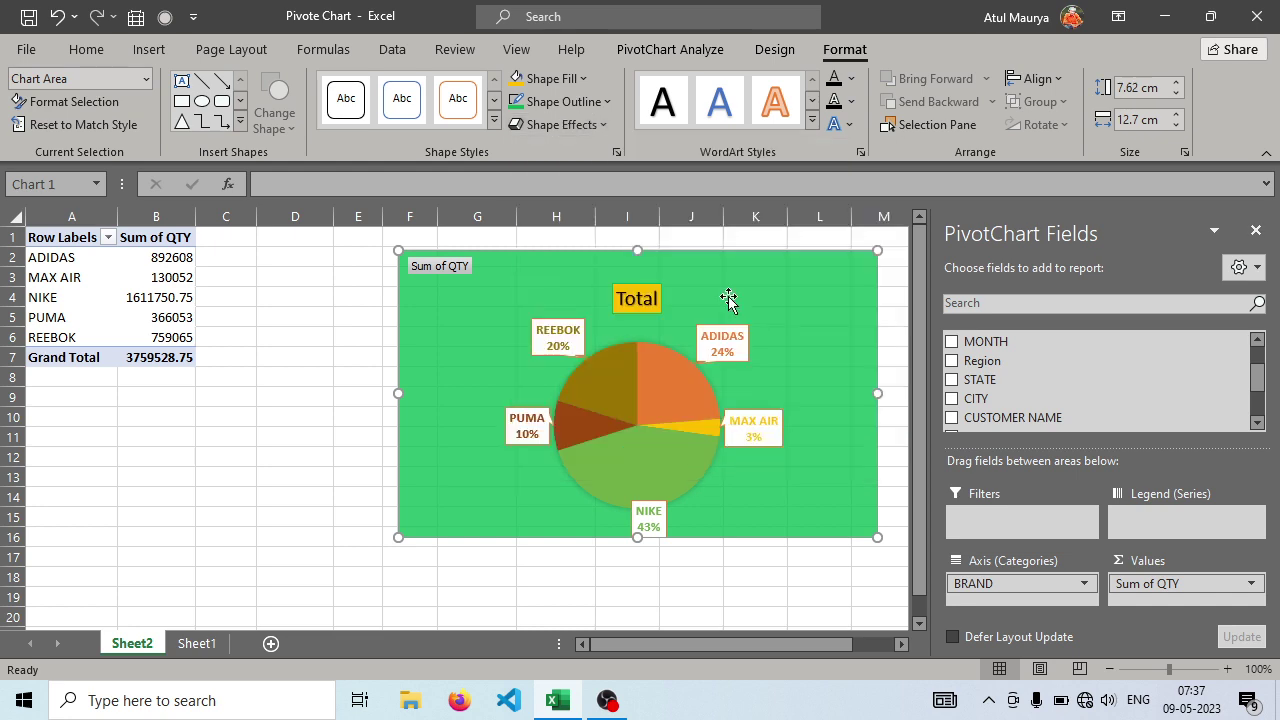
click(378, 296)
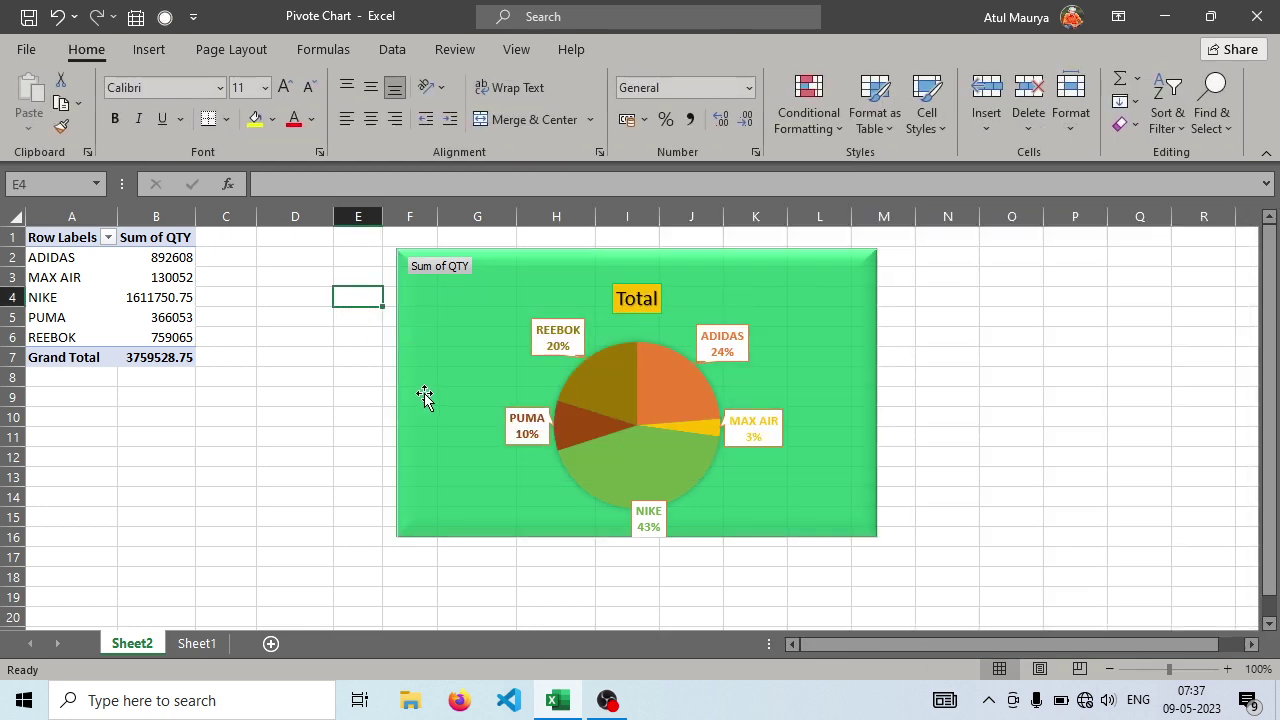
click(551, 273)
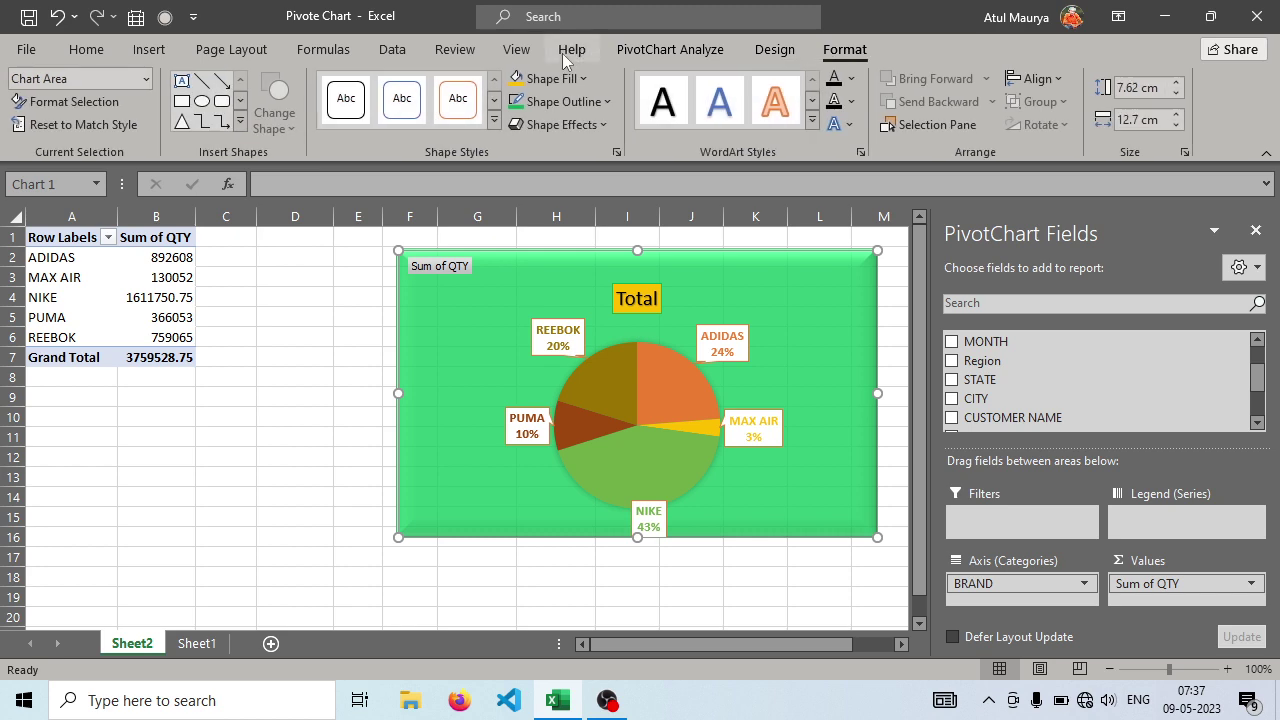
Apply a gray glow variation to the whole chart area, deselect the chart to check the effect, and reselect it.
click(560, 124)
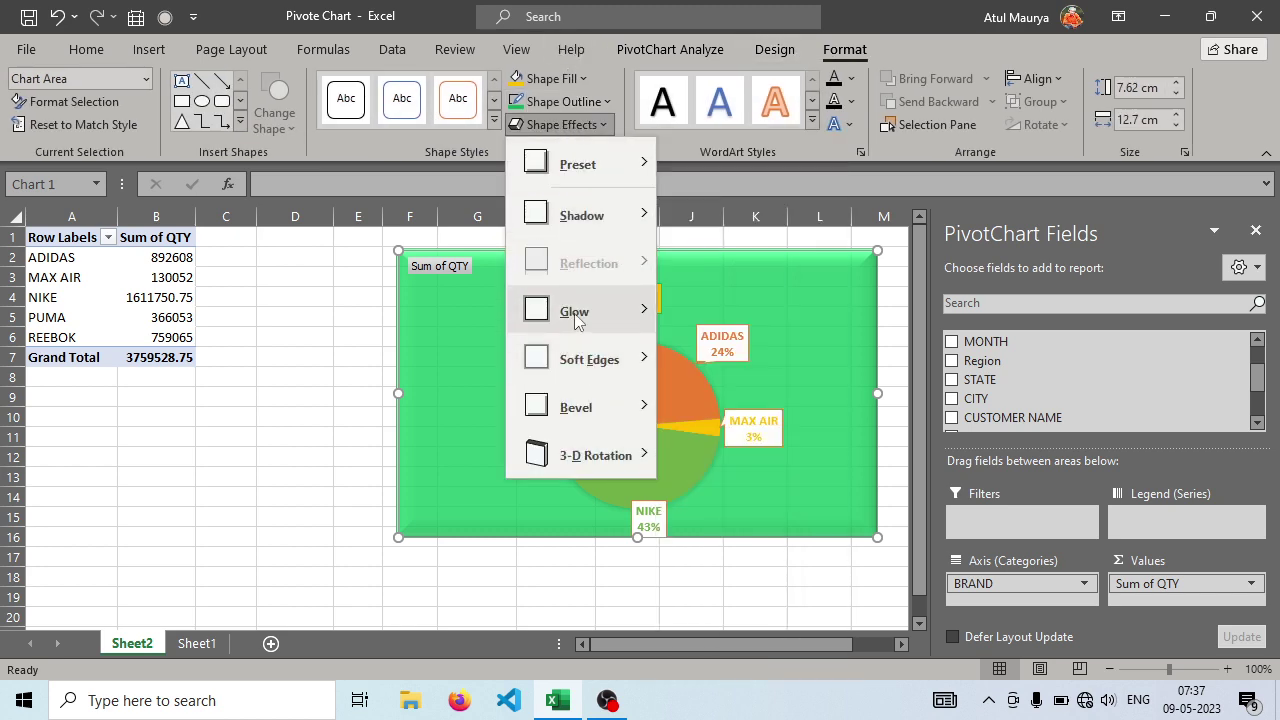
mouse_move(600, 314)
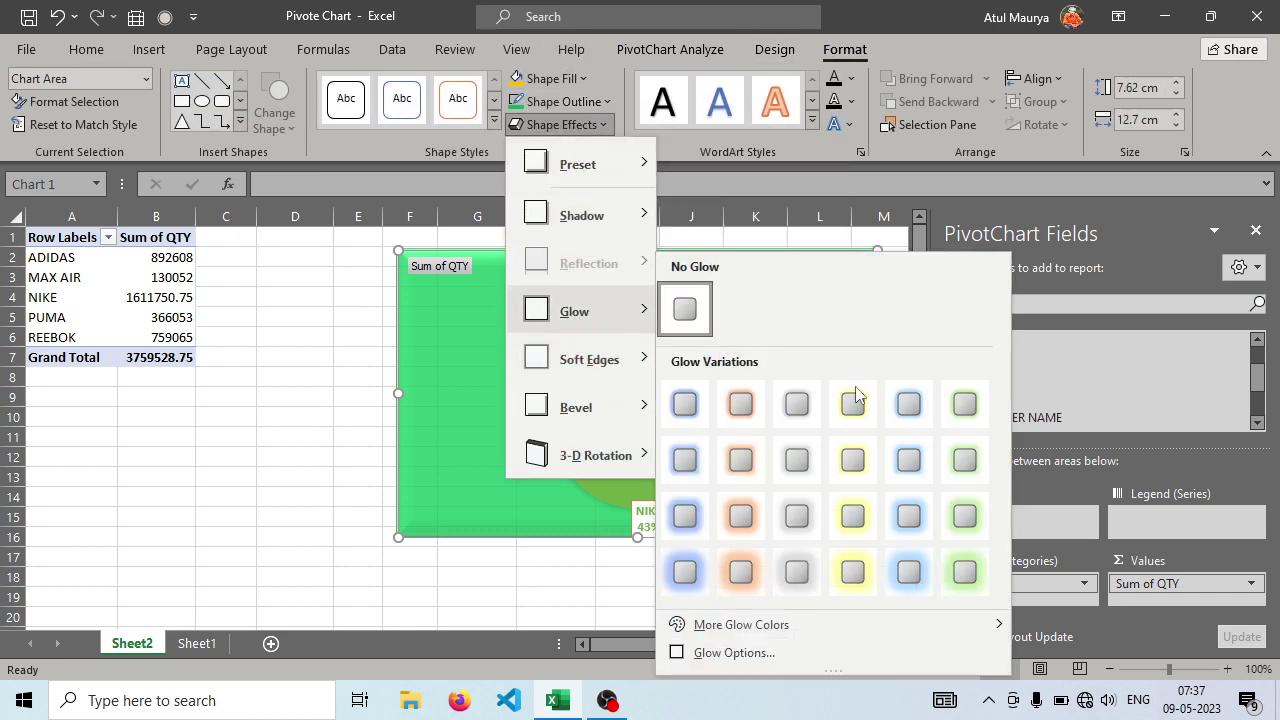
click(797, 459)
click(355, 337)
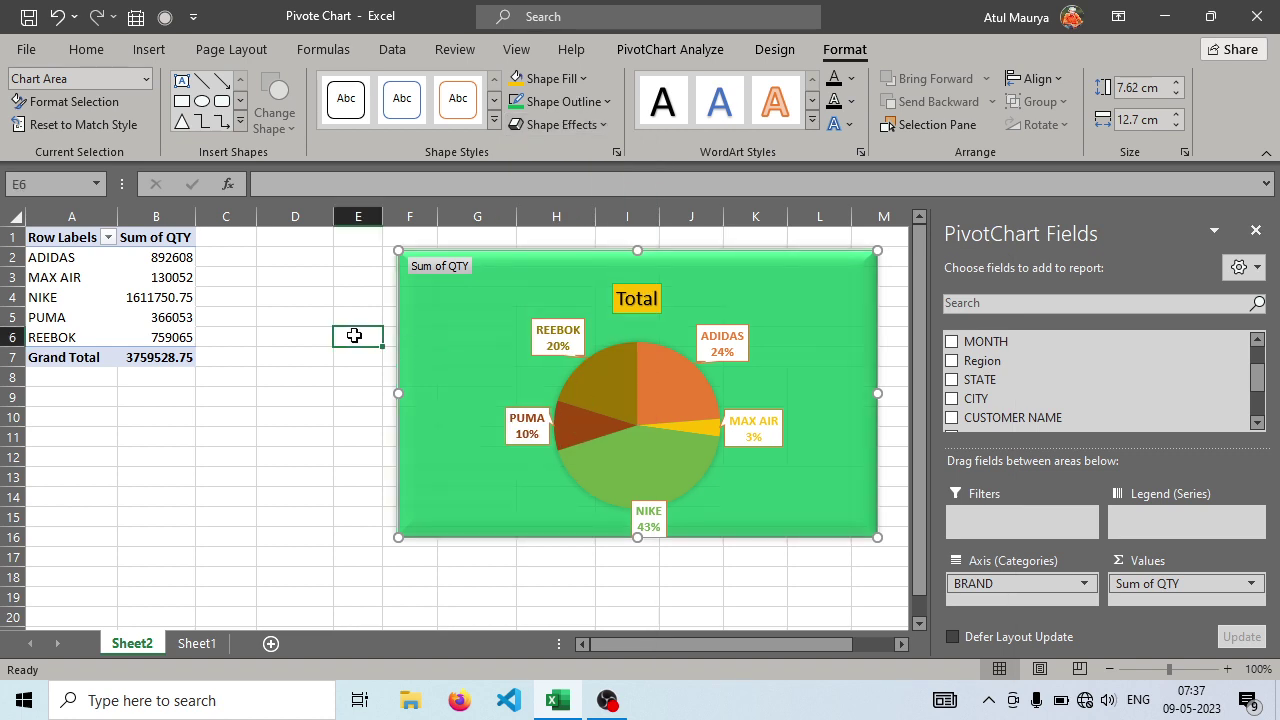
click(733, 308)
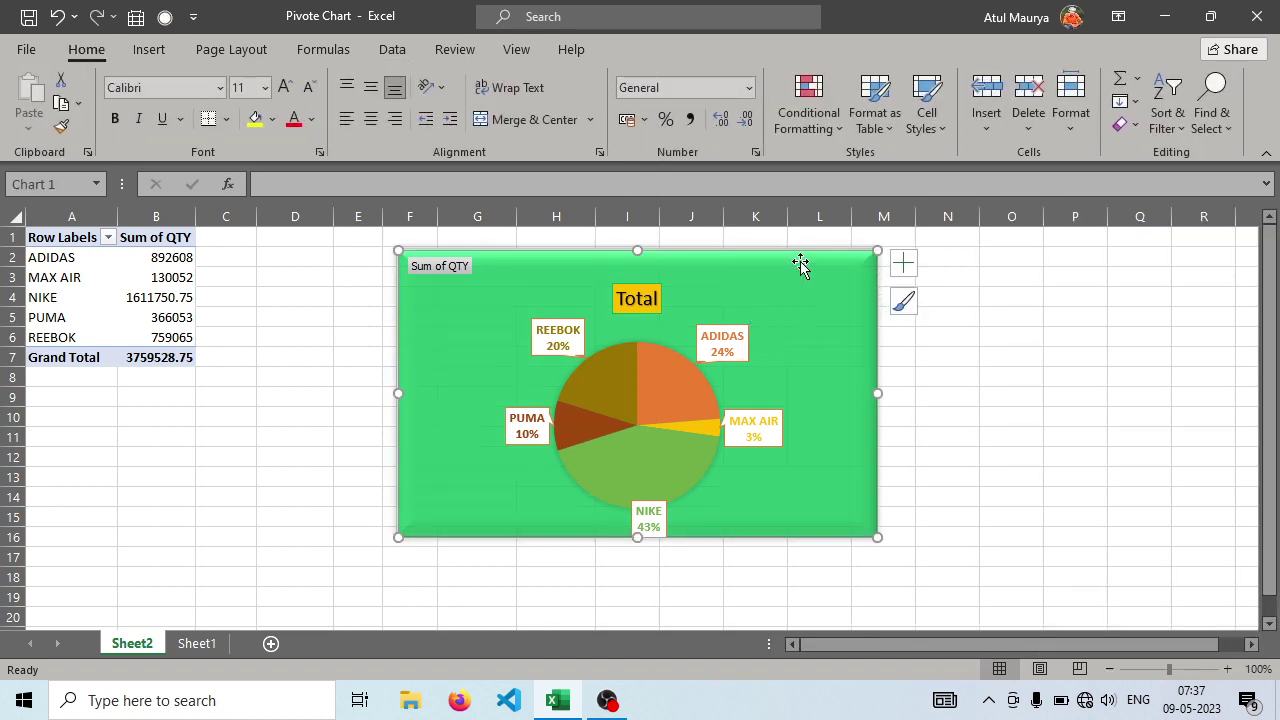
Review the PivotChart's source table range in the Change Data Source settings and close them without changes.
click(774, 49)
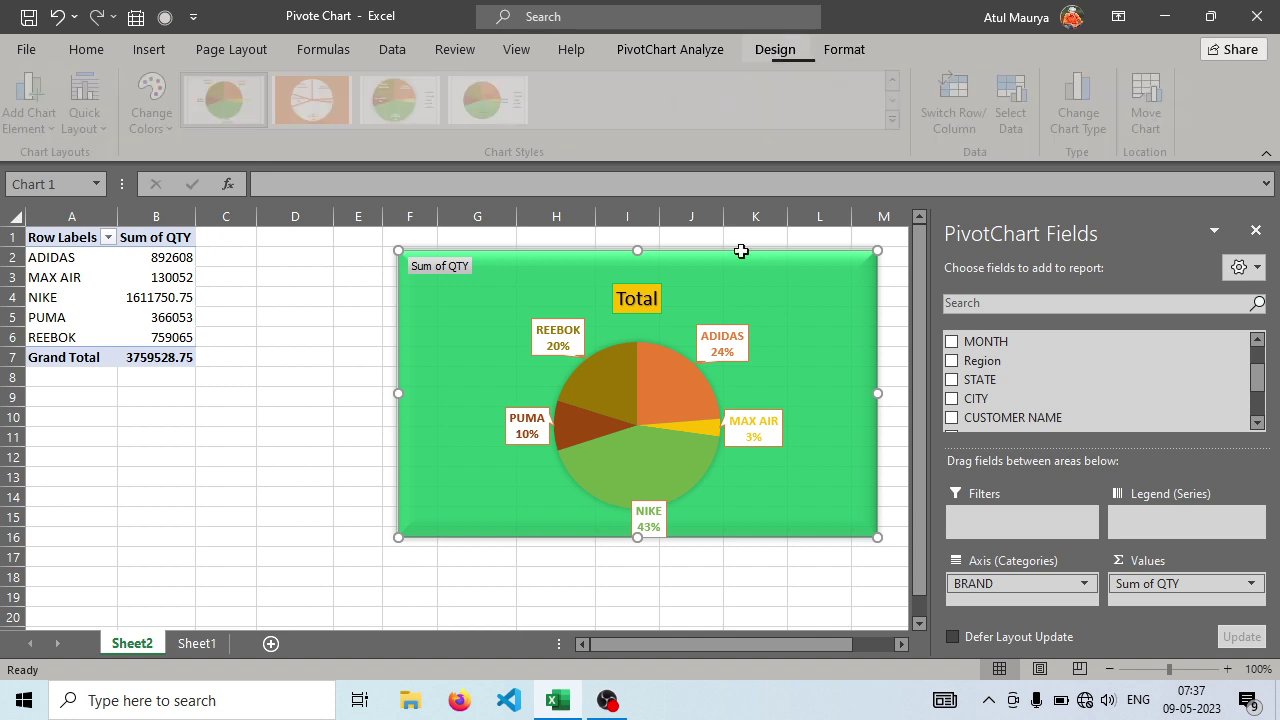
click(662, 50)
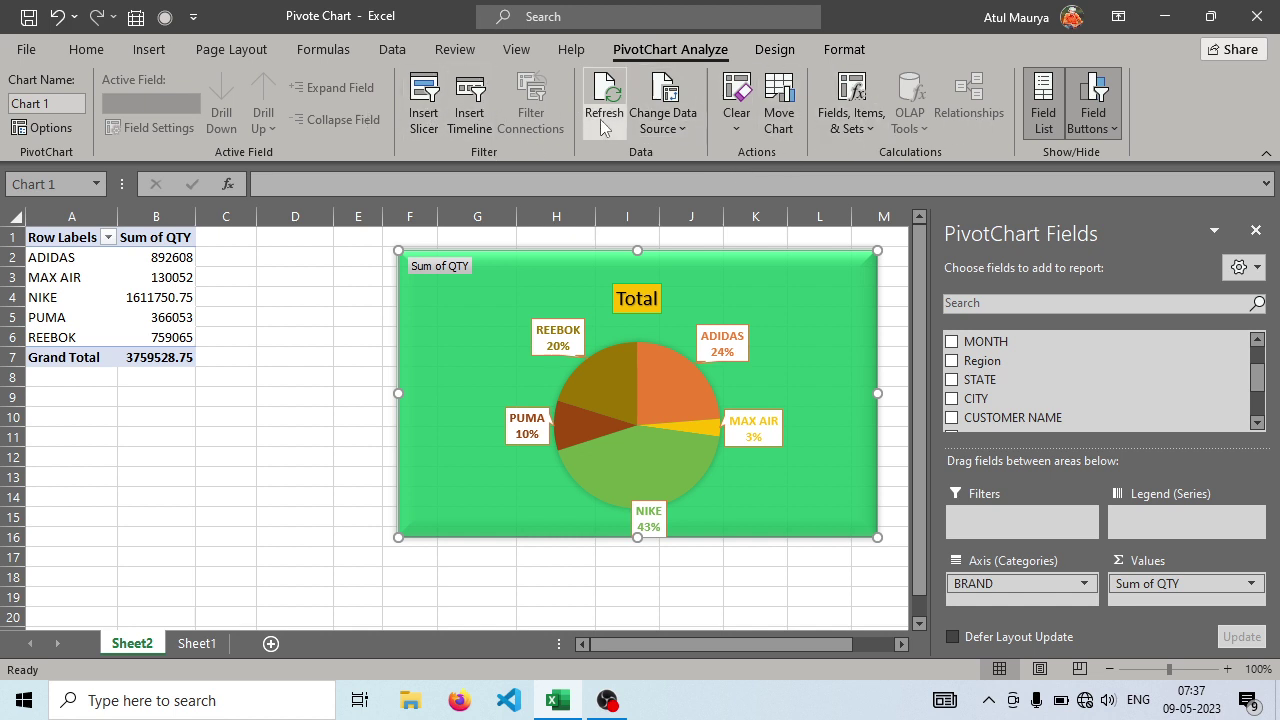
click(676, 125)
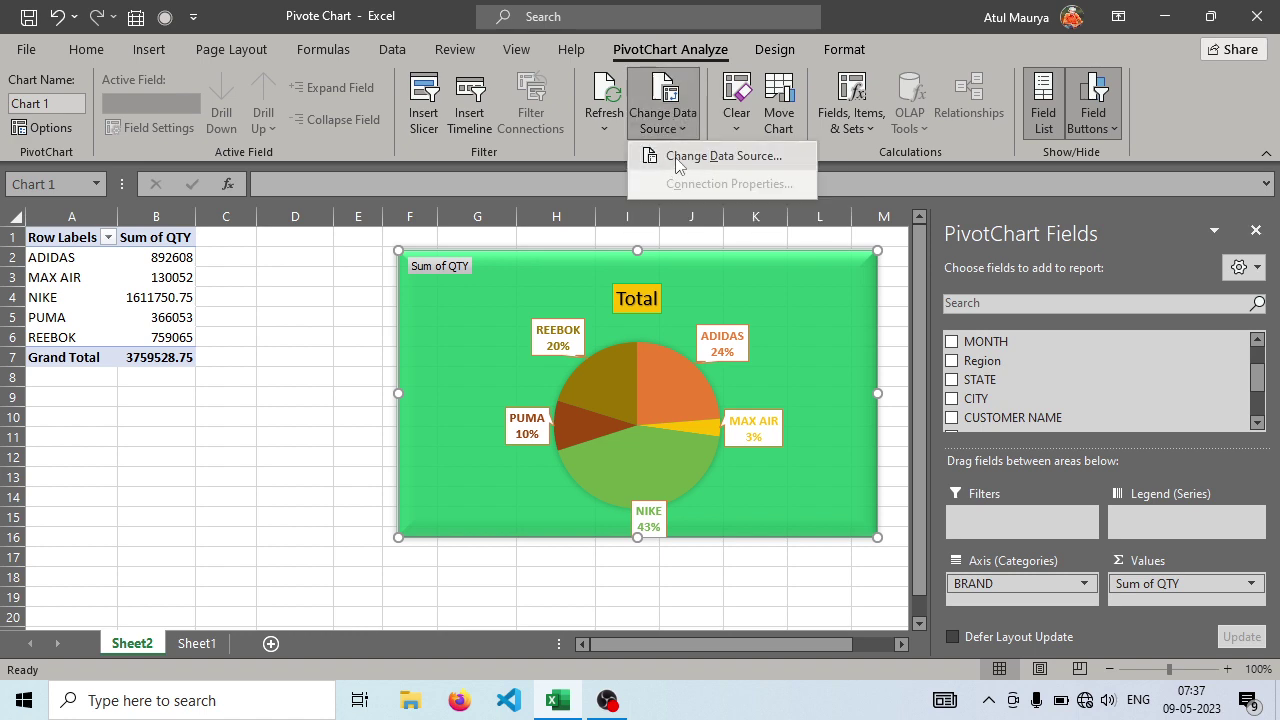
click(676, 157)
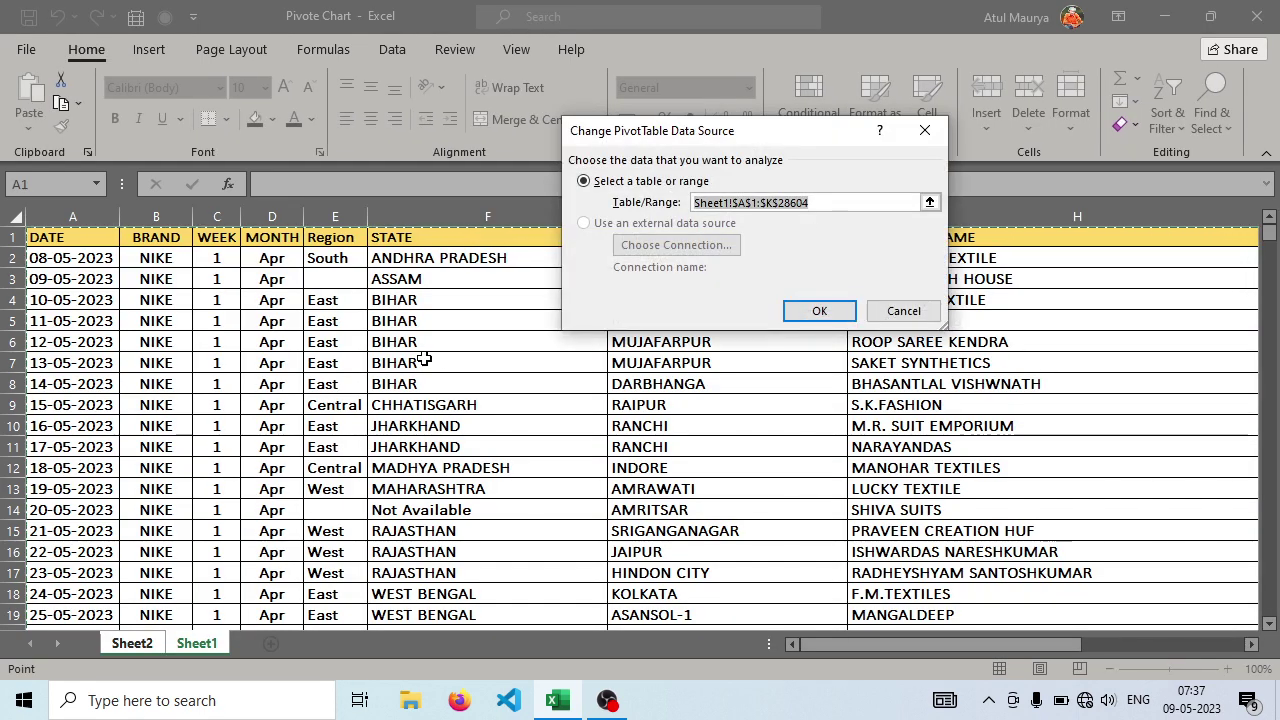
click(908, 144)
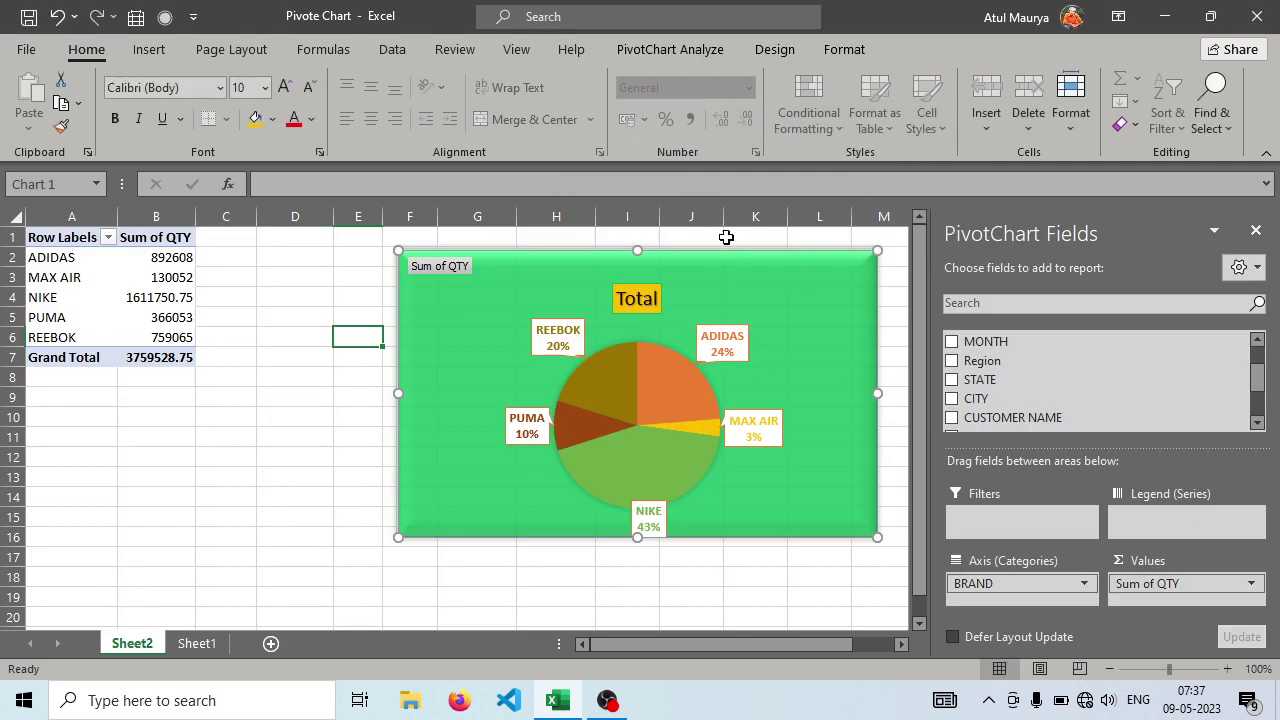
click(698, 50)
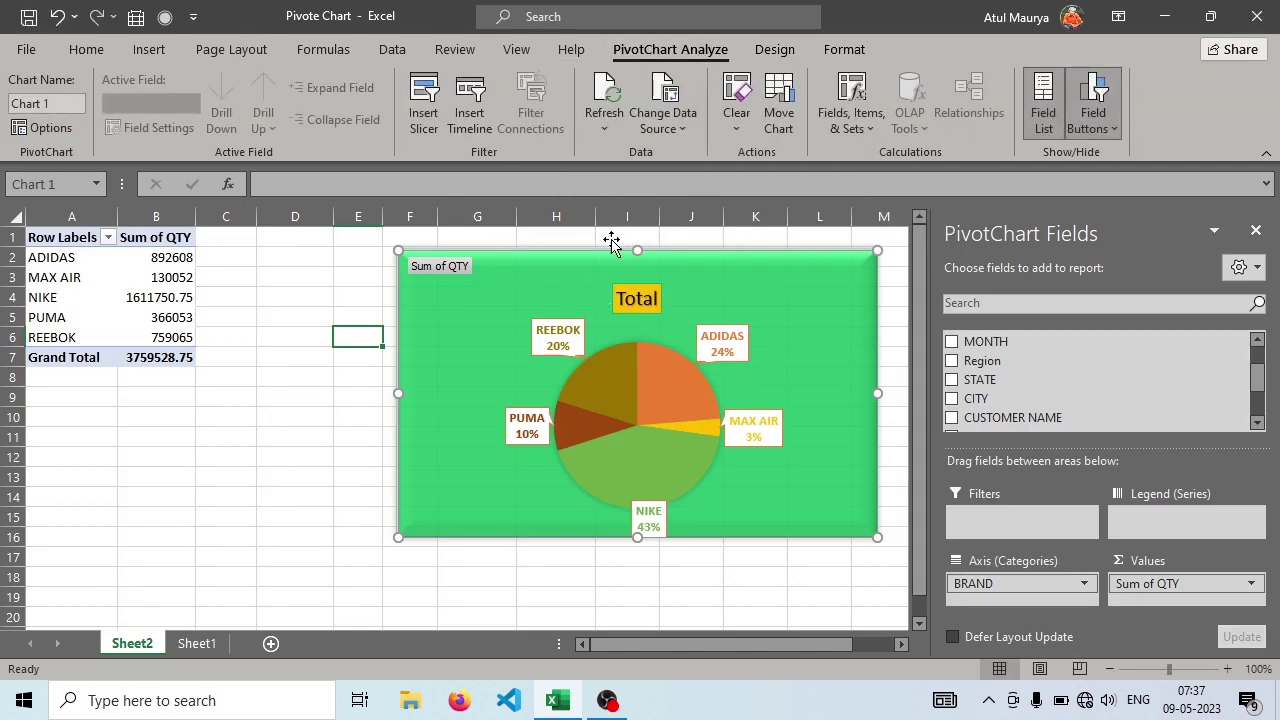
click(660, 135)
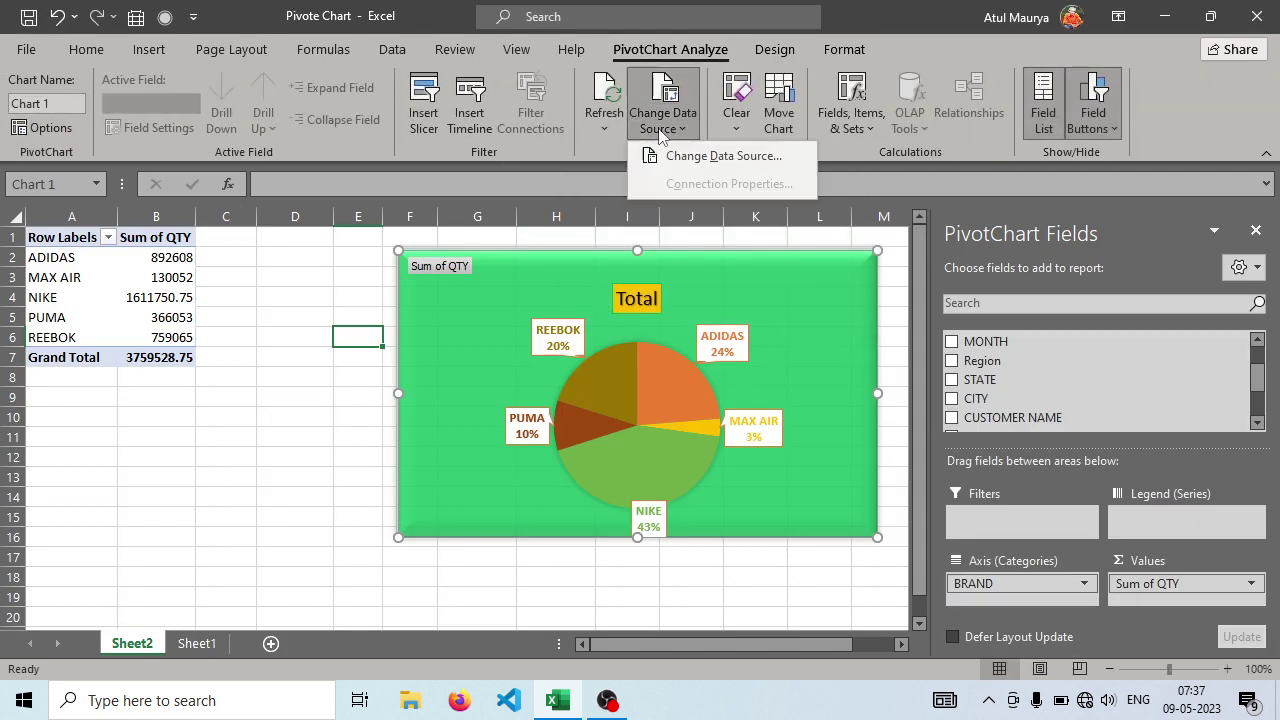
click(531, 283)
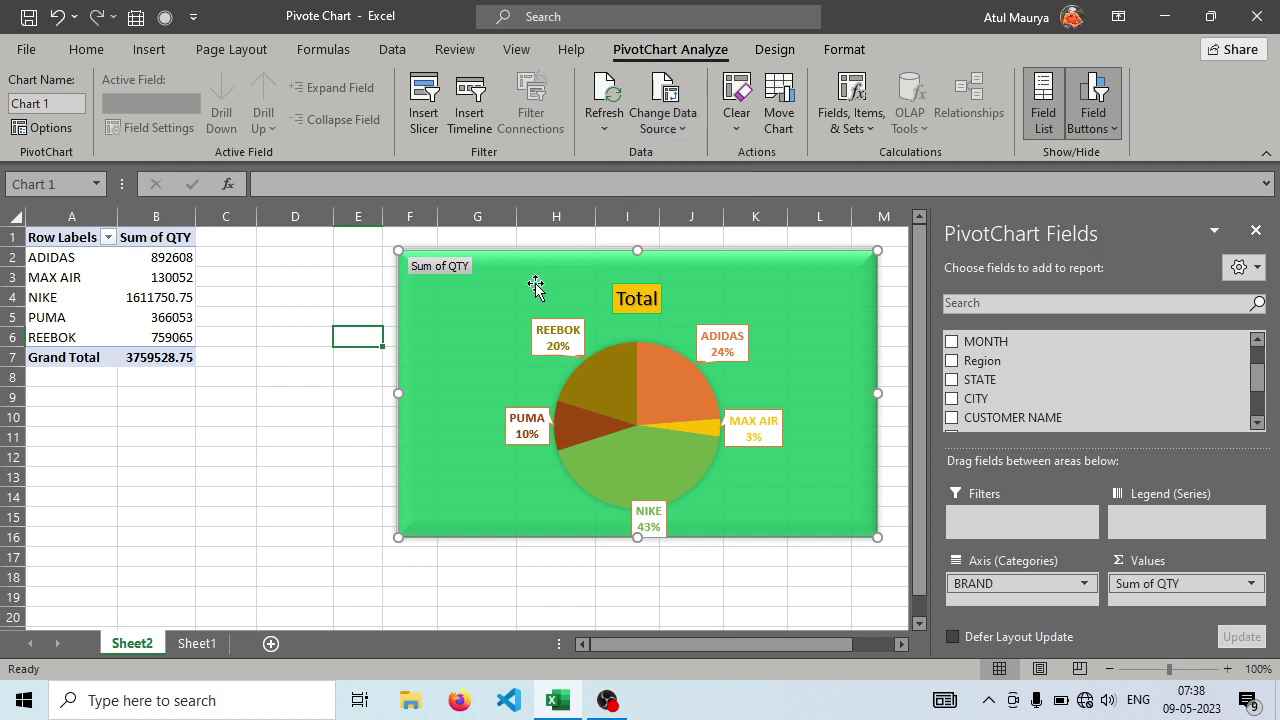
Refresh the PivotChart and check its source records on Sheet1, returning to Sheet2.
click(600, 134)
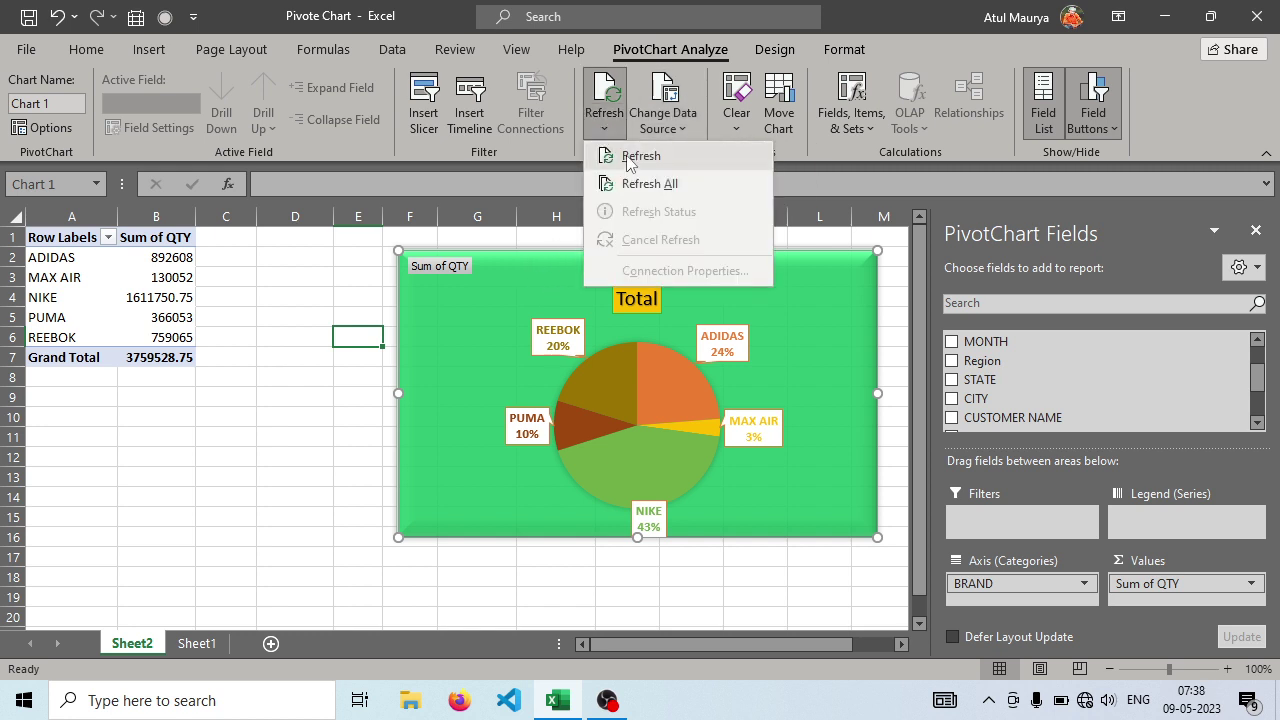
click(622, 153)
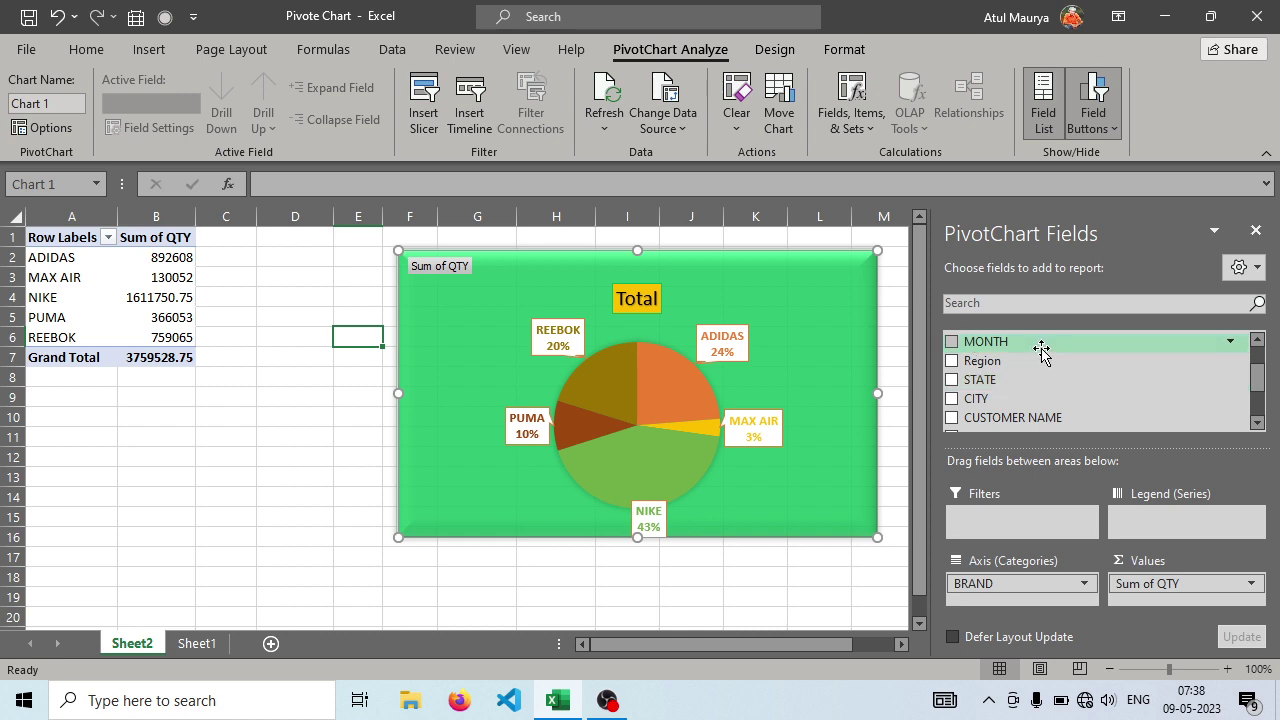
click(197, 643)
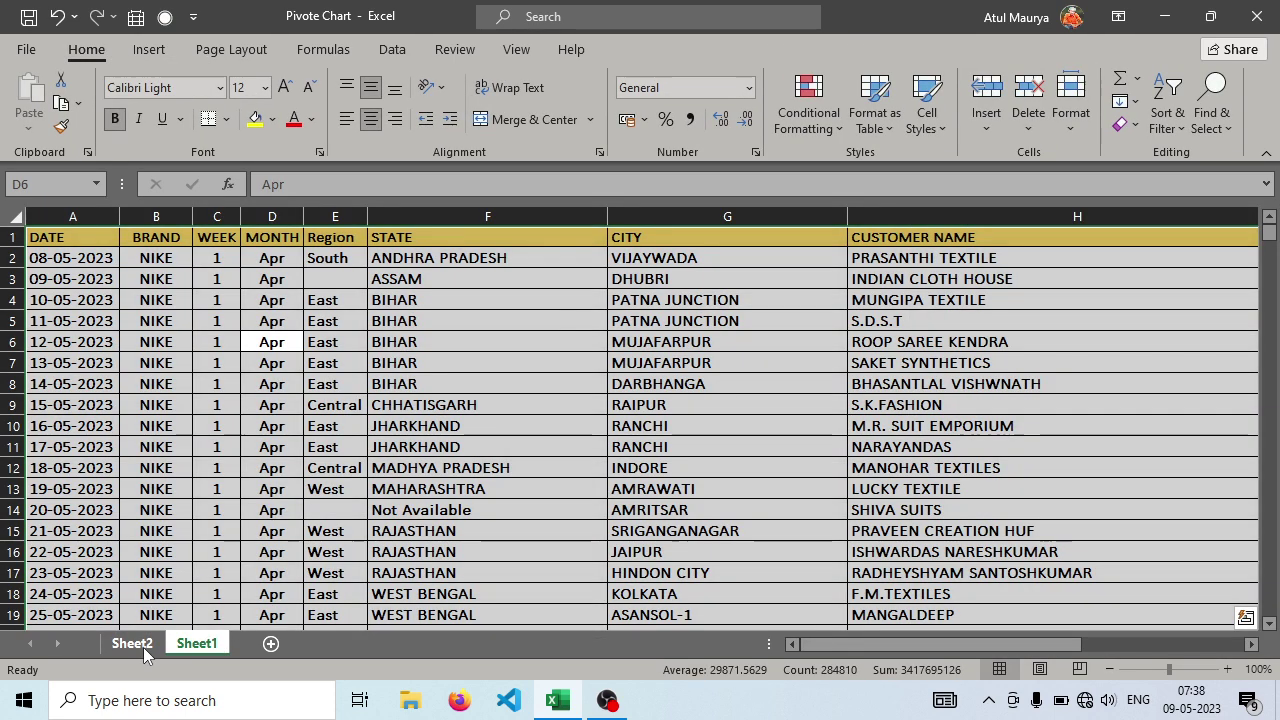
click(133, 643)
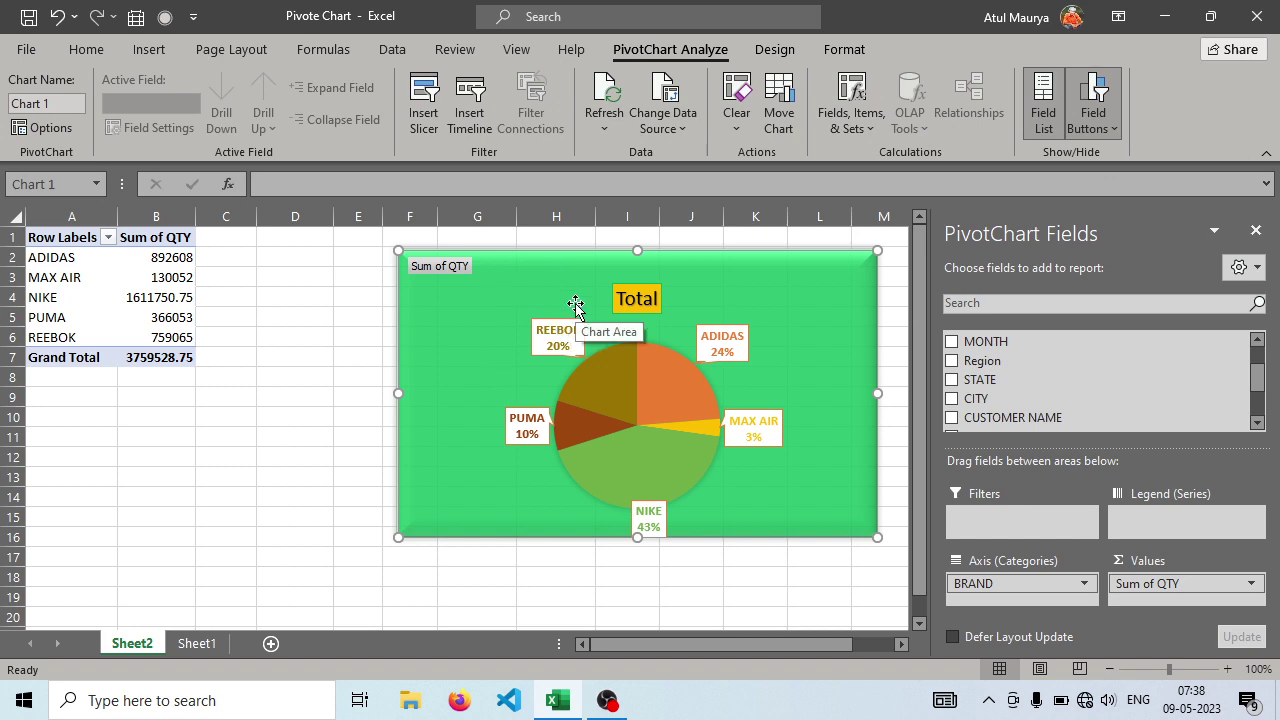
click(190, 648)
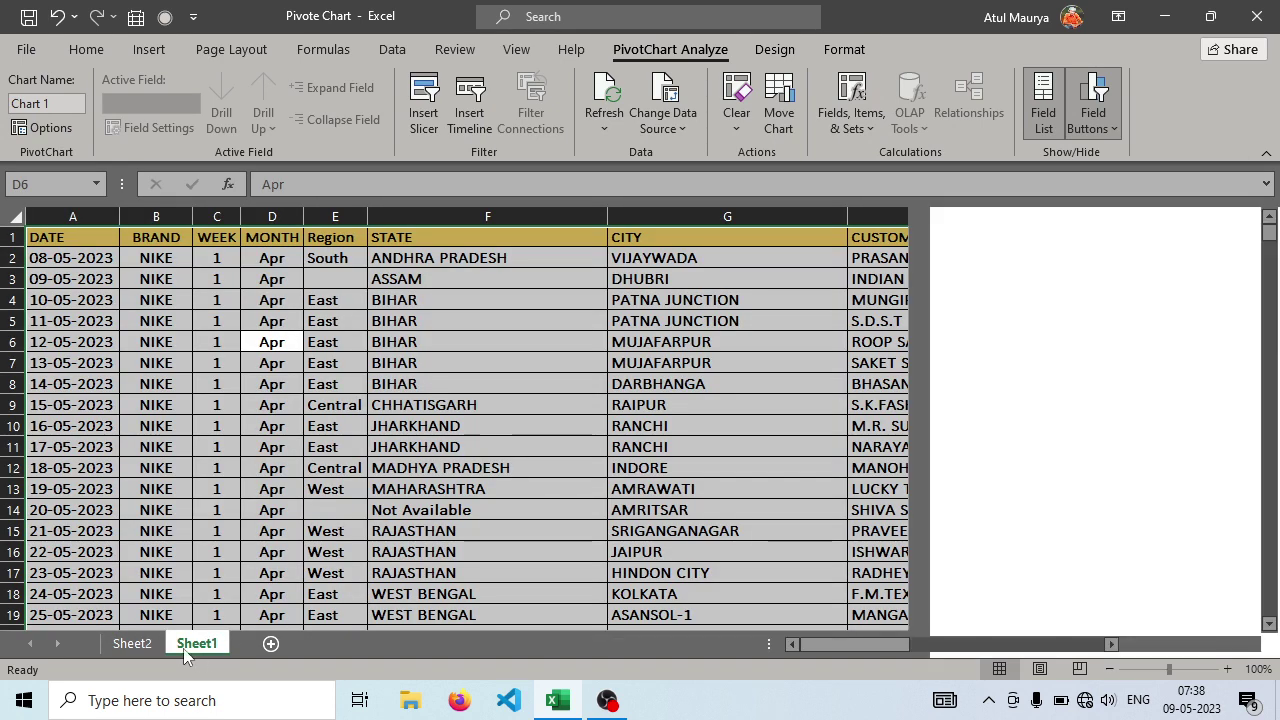
click(132, 643)
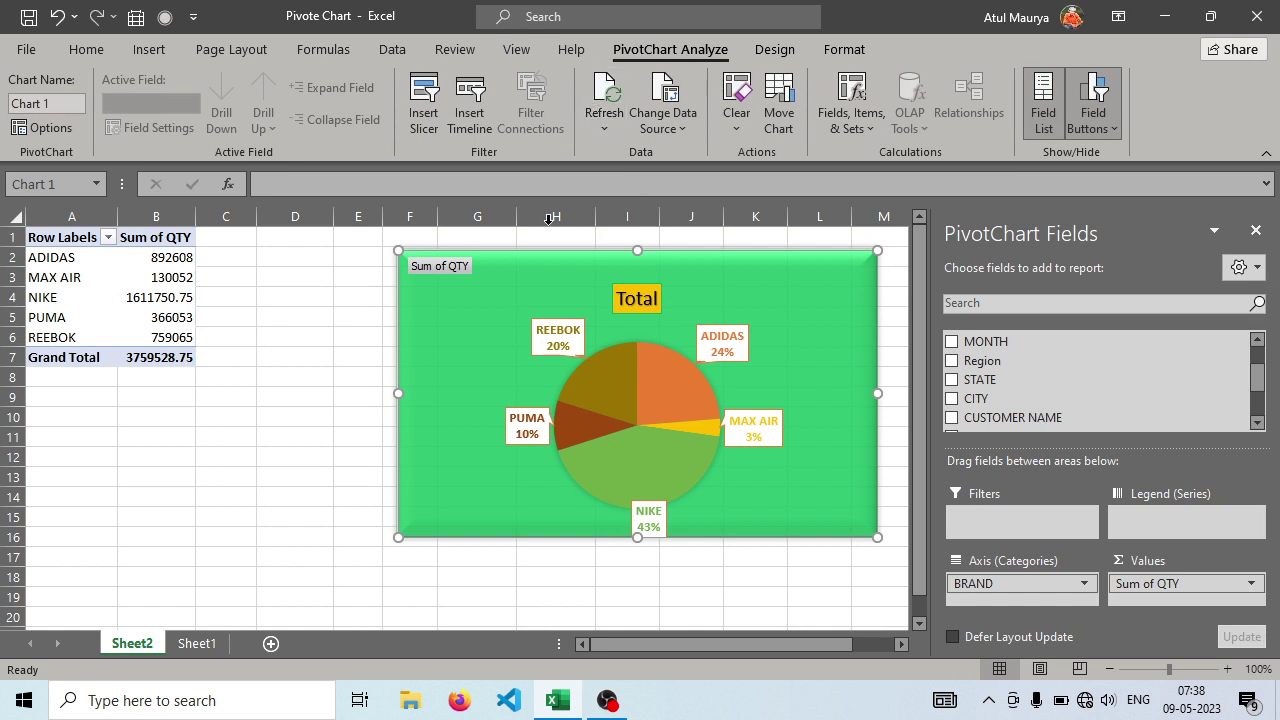
Refresh all data in the workbook from the PivotChart commands and again from the general data commands.
click(604, 128)
click(625, 180)
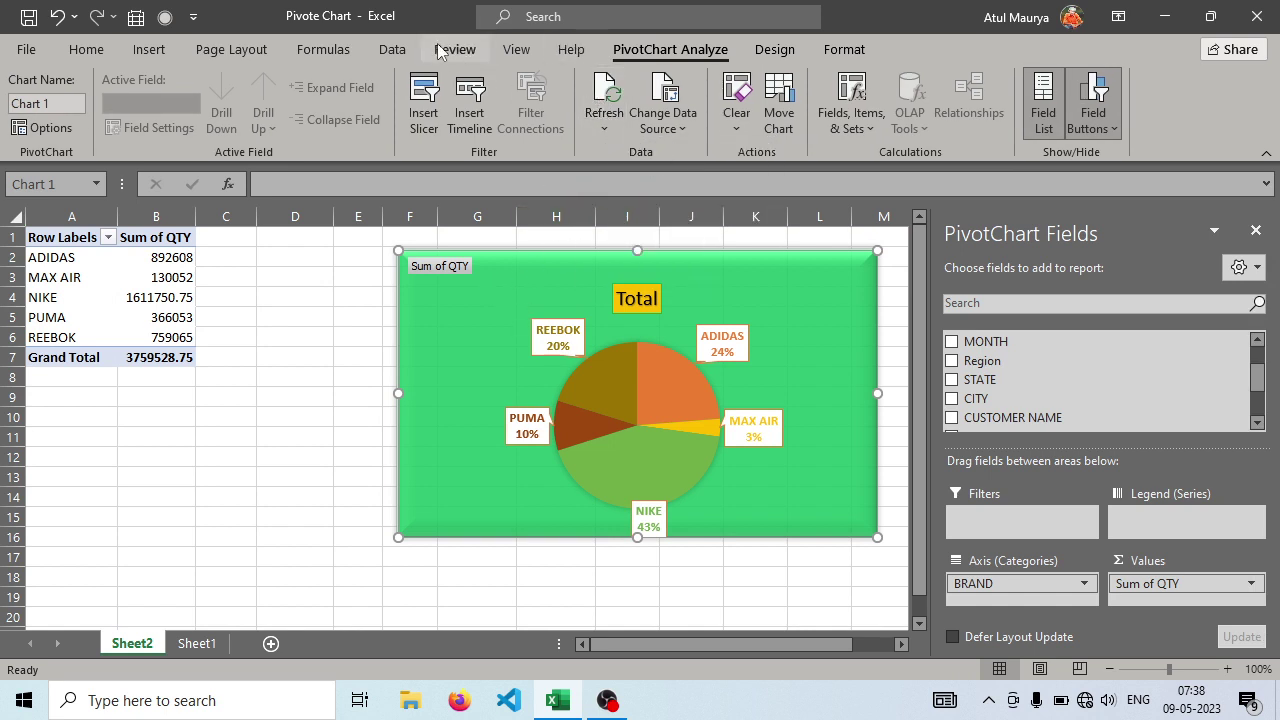
click(392, 49)
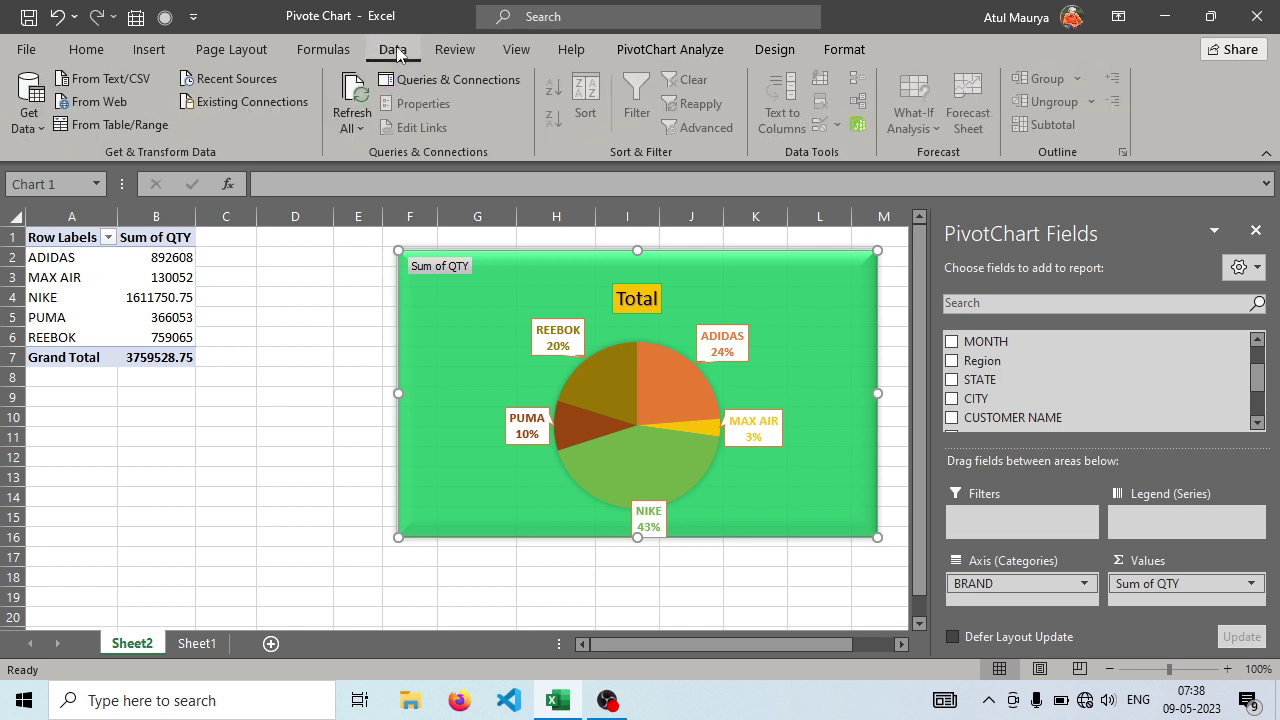
click(351, 128)
click(364, 160)
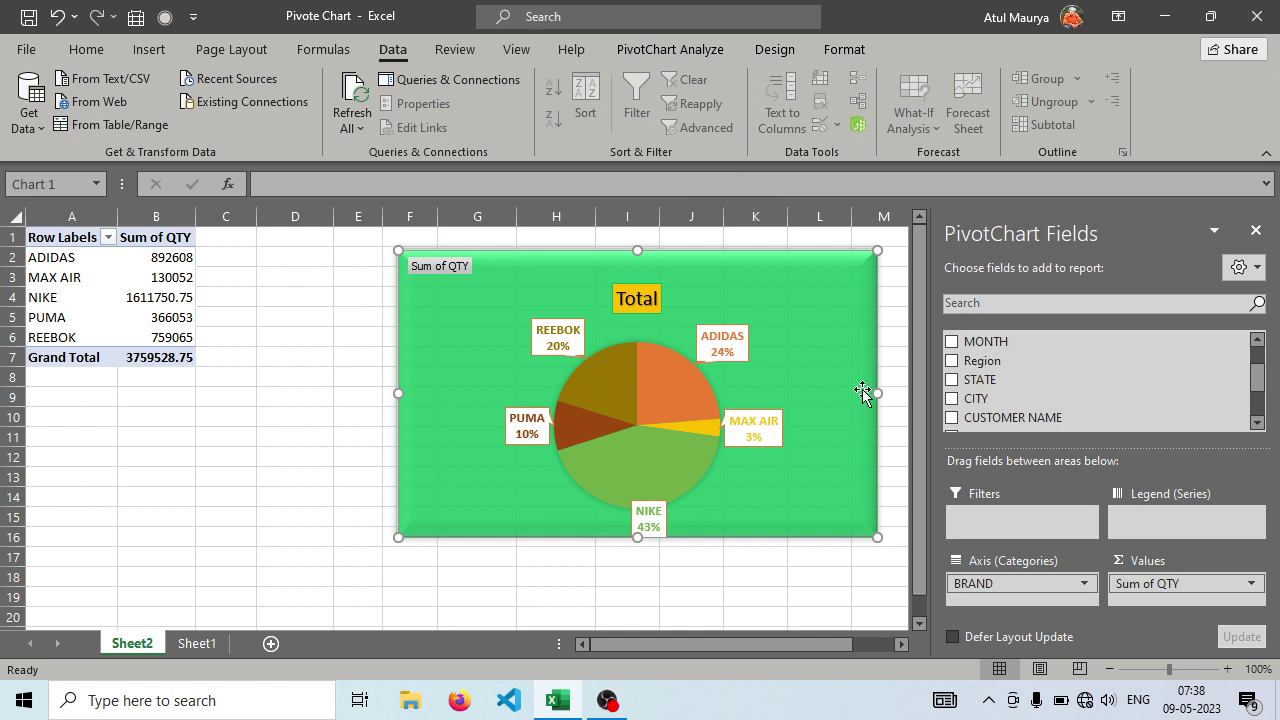
Arrange the PivotChart field list with the fields section and areas section side by side.
click(670, 49)
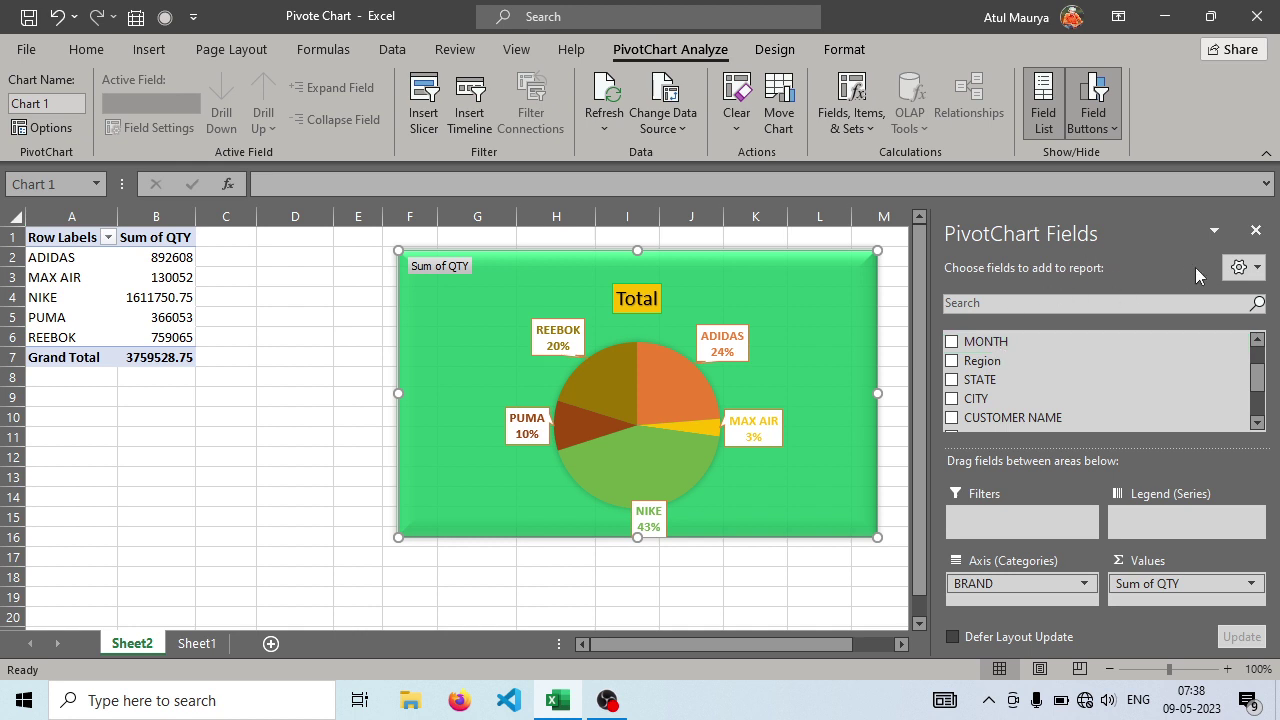
click(1240, 268)
click(1087, 348)
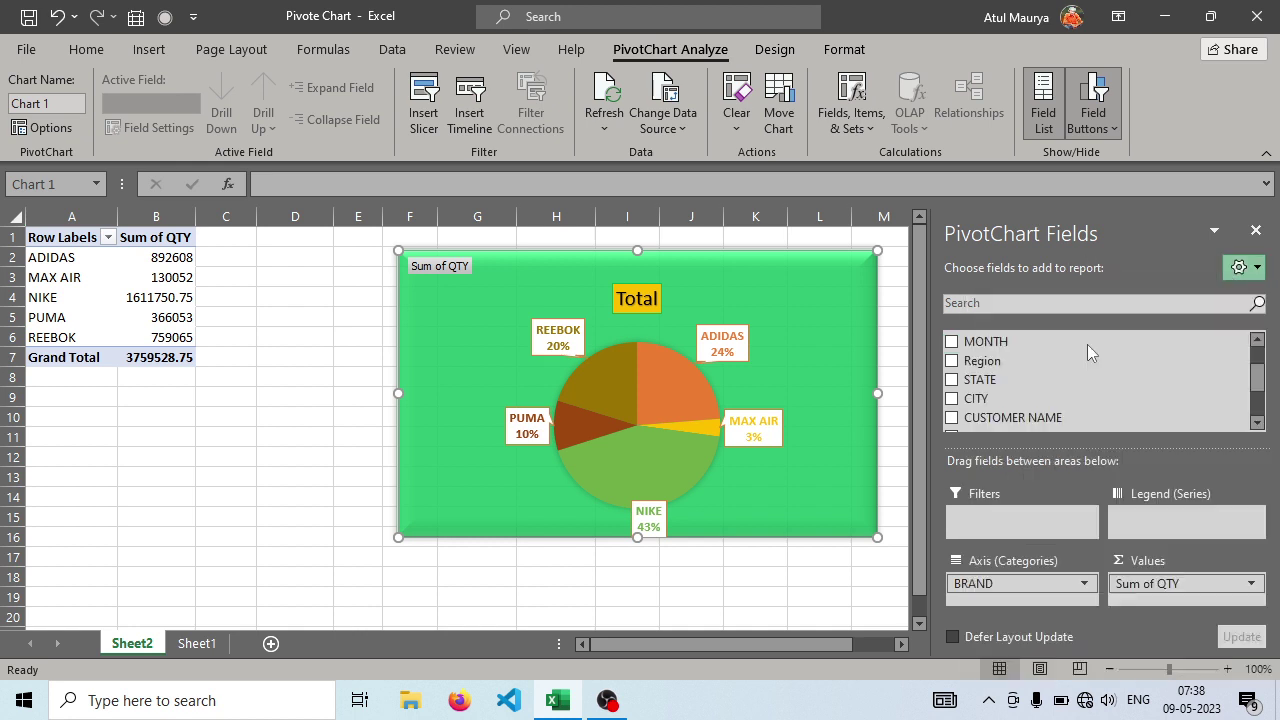
click(1224, 234)
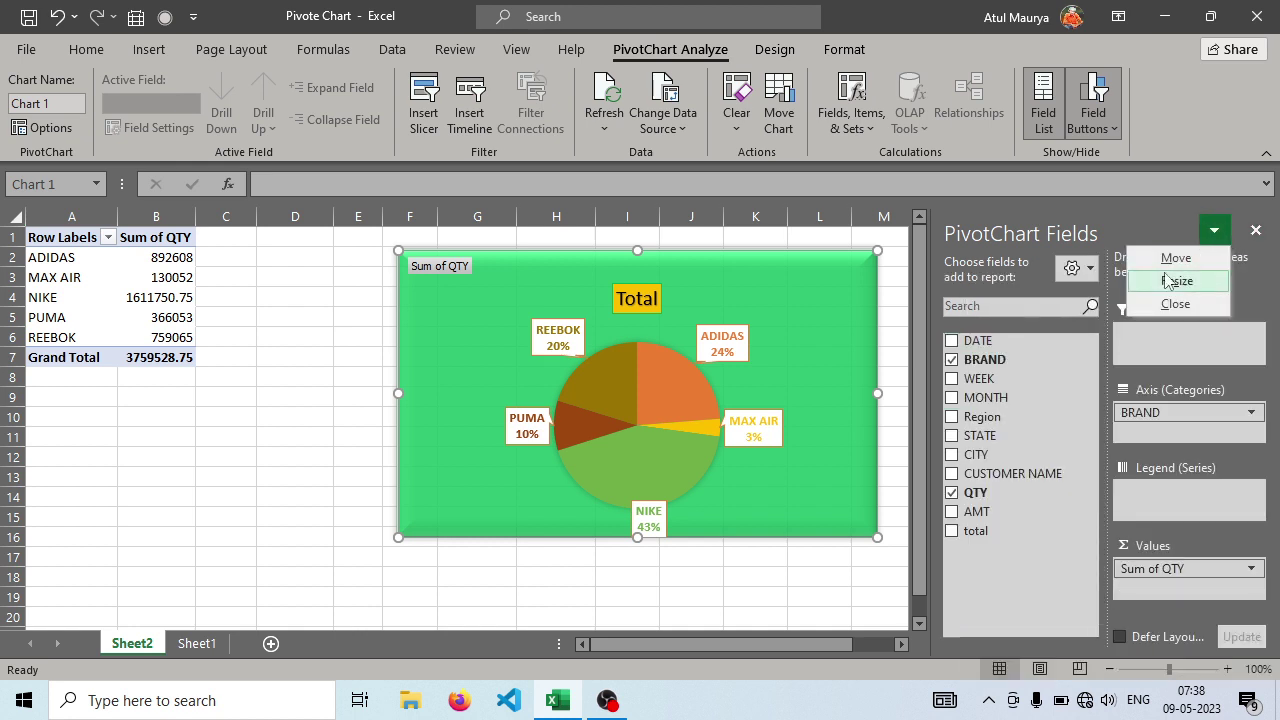
Switch the field list to the fields section only, followed by the areas section only (2 by 2).
click(1090, 270)
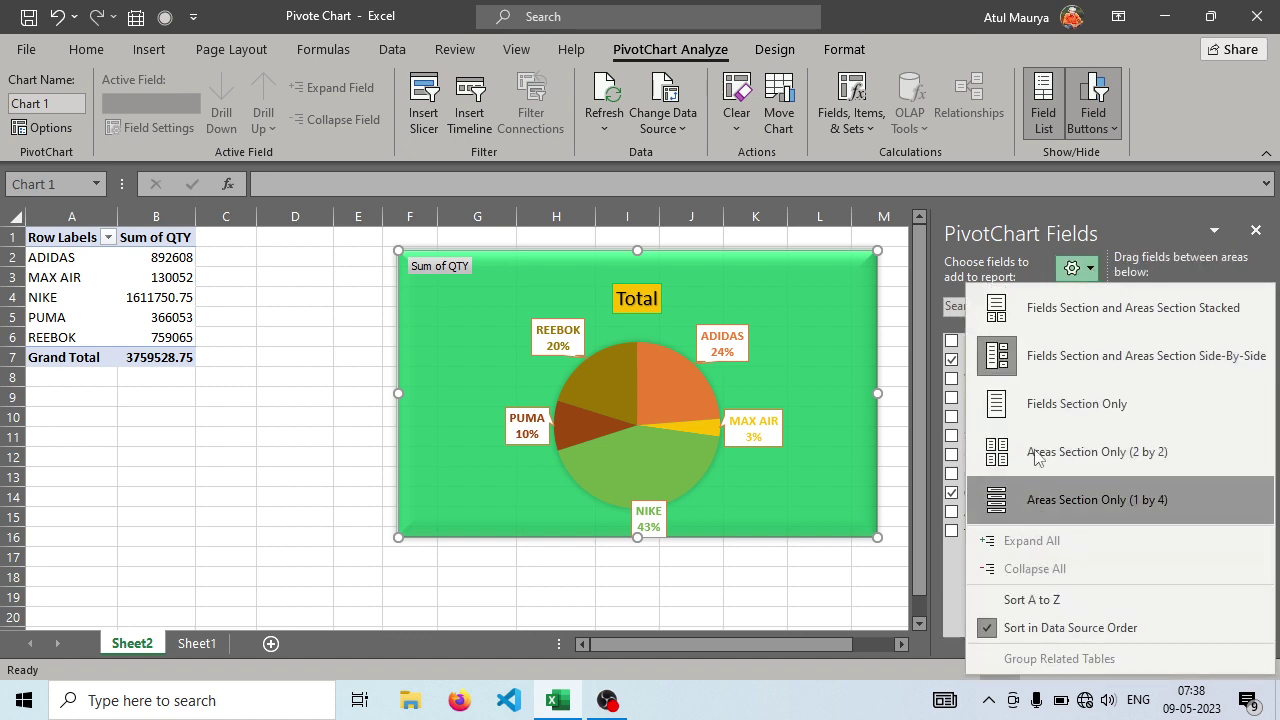
click(1076, 403)
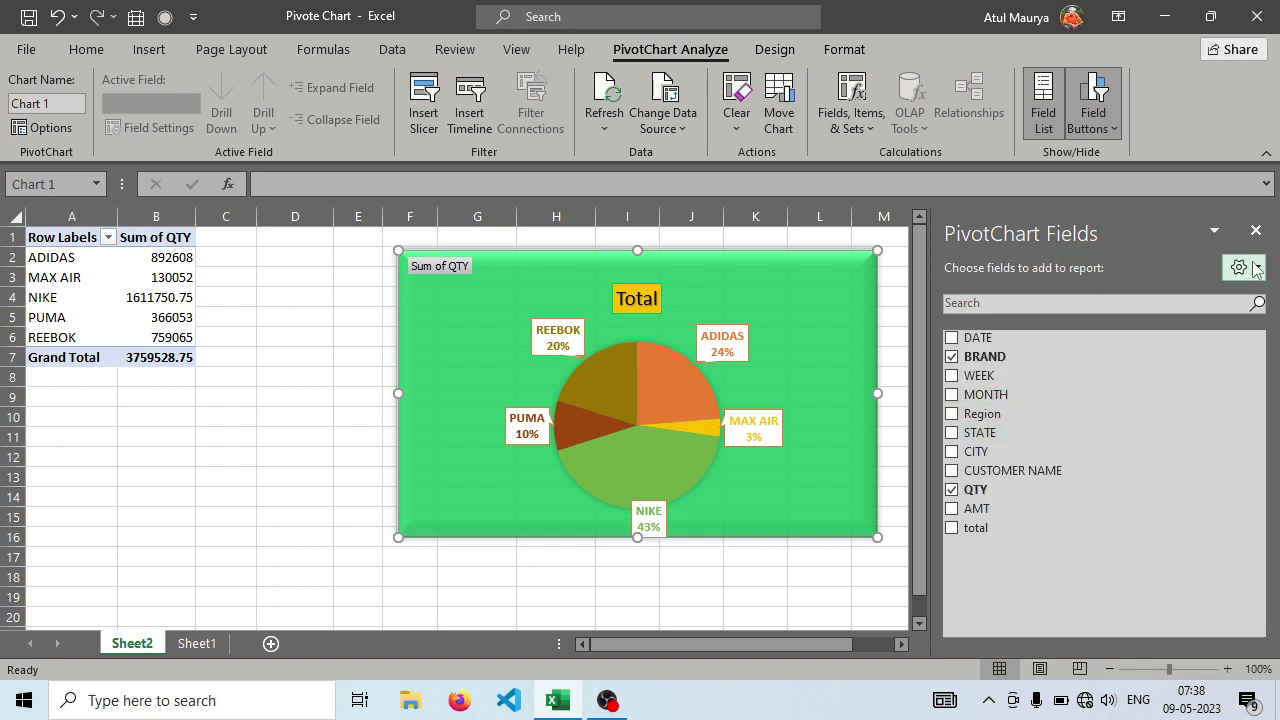
click(1257, 265)
click(1021, 456)
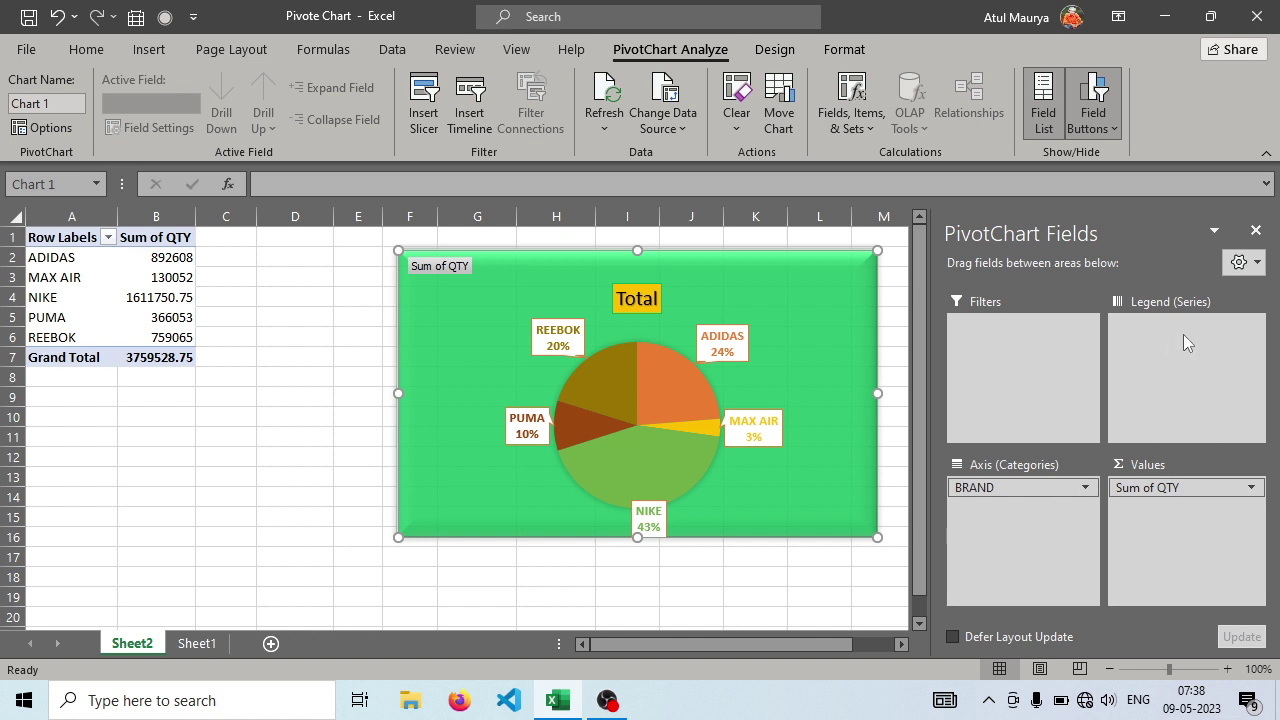
Restore the PivotChart field list to the stacked layout of fields section and areas section.
click(1244, 263)
click(1106, 302)
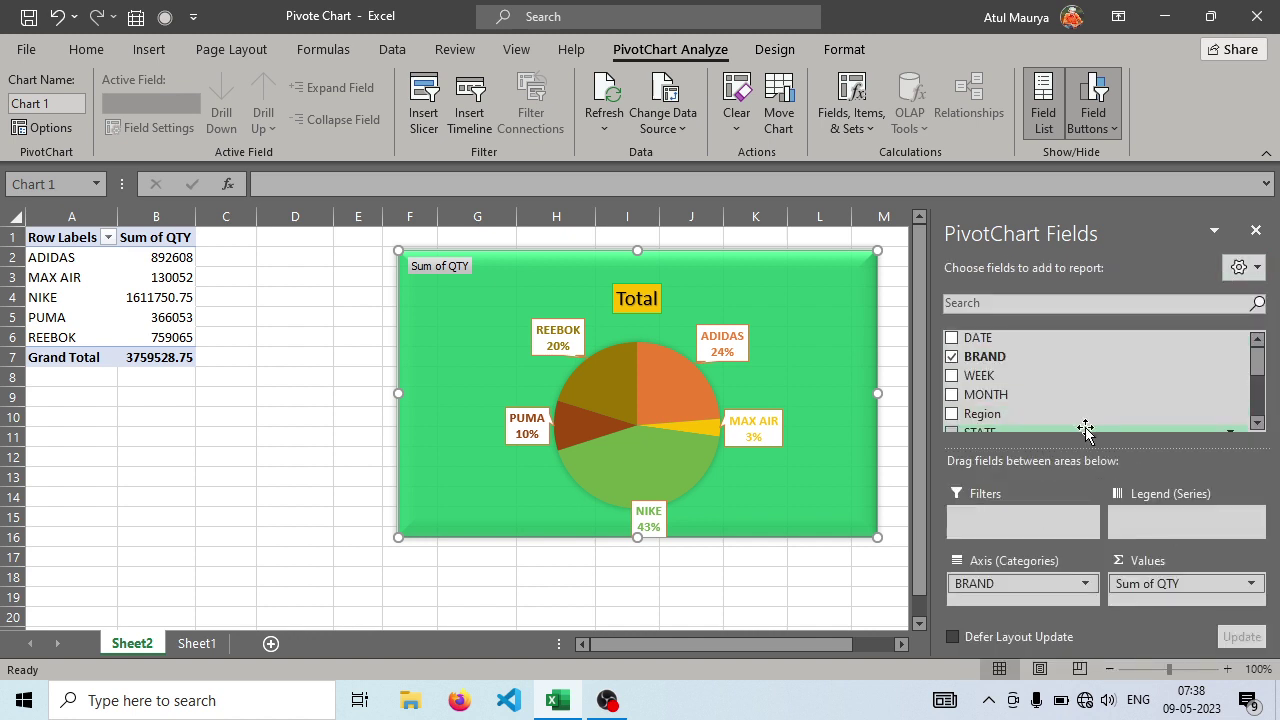
click(1244, 267)
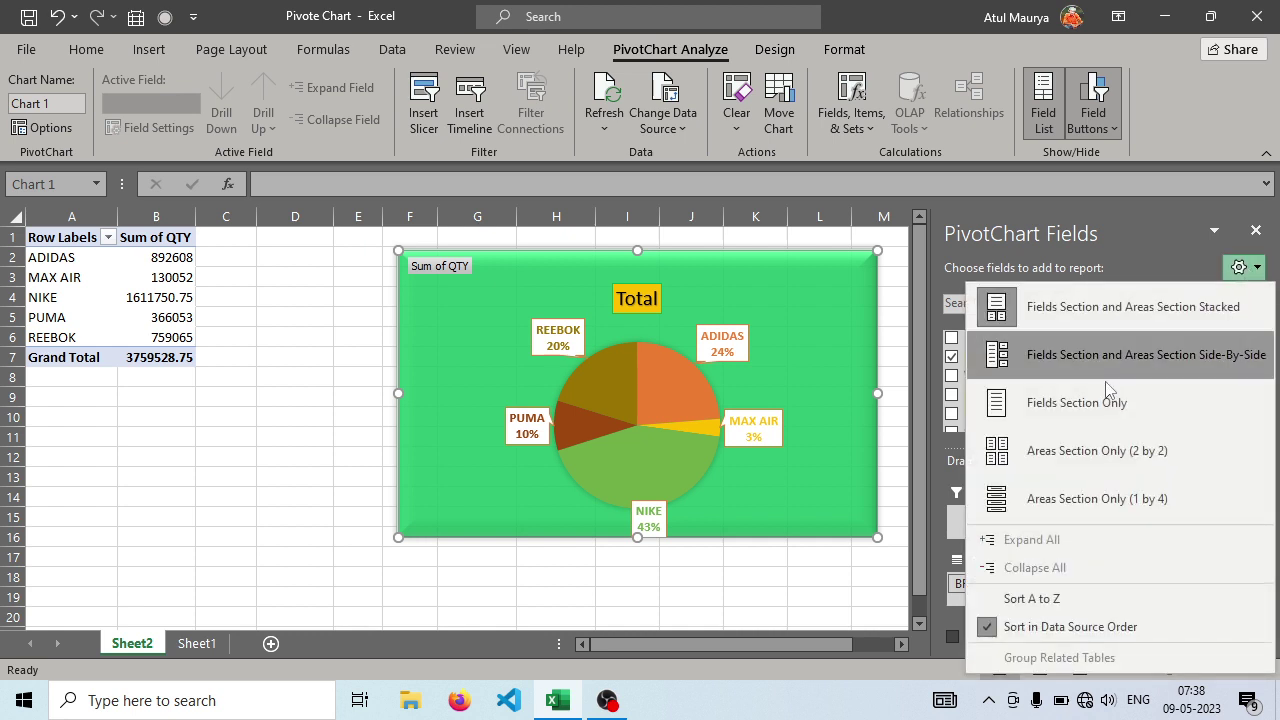
click(1076, 314)
click(1215, 232)
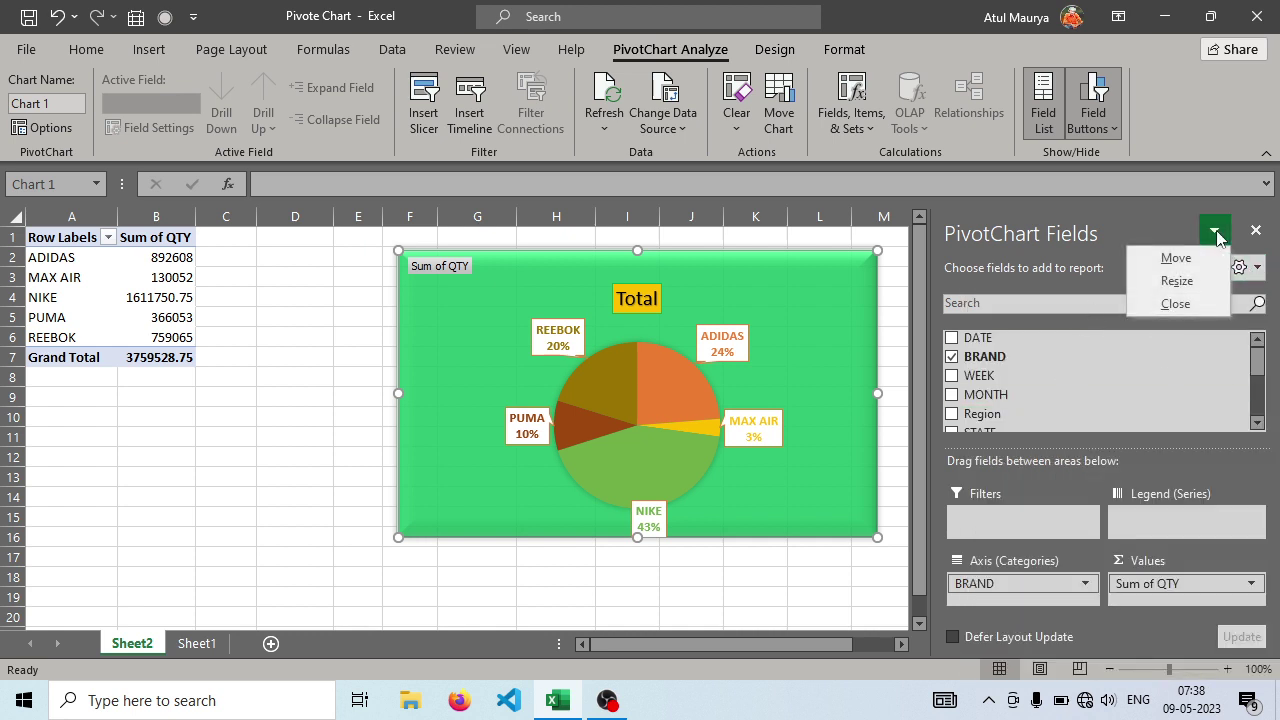
click(1215, 234)
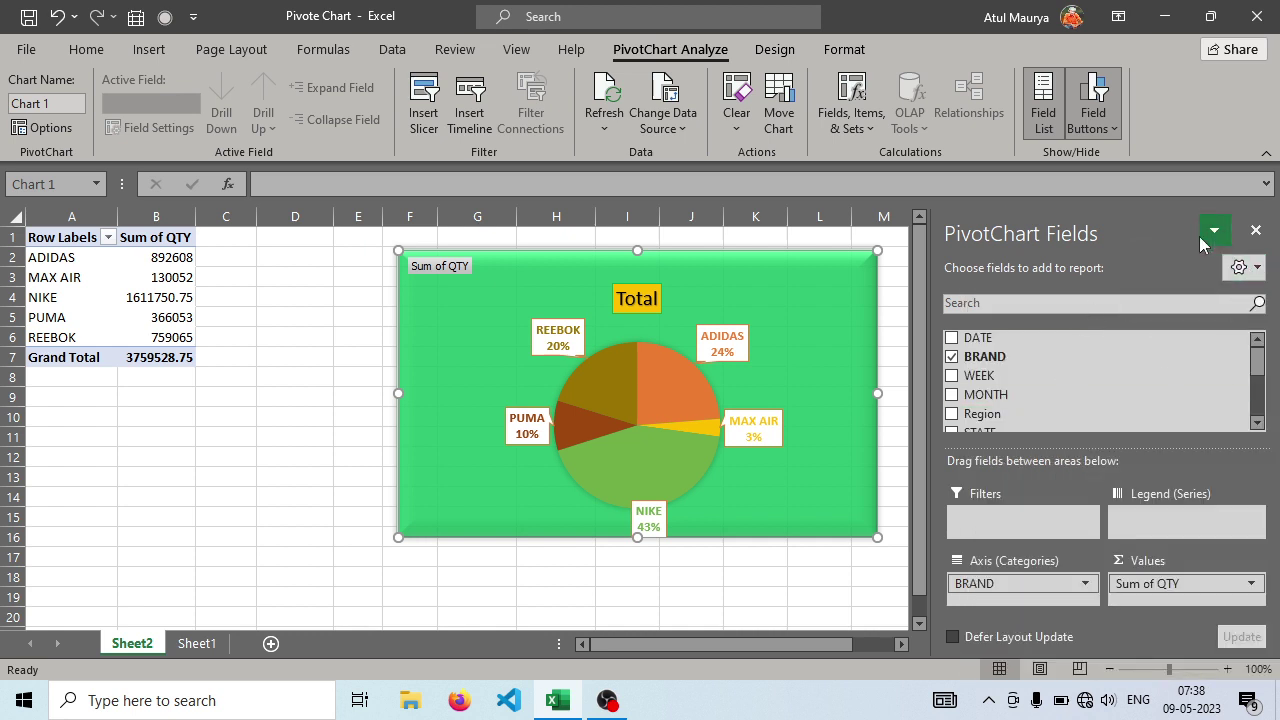
click(781, 127)
click(948, 140)
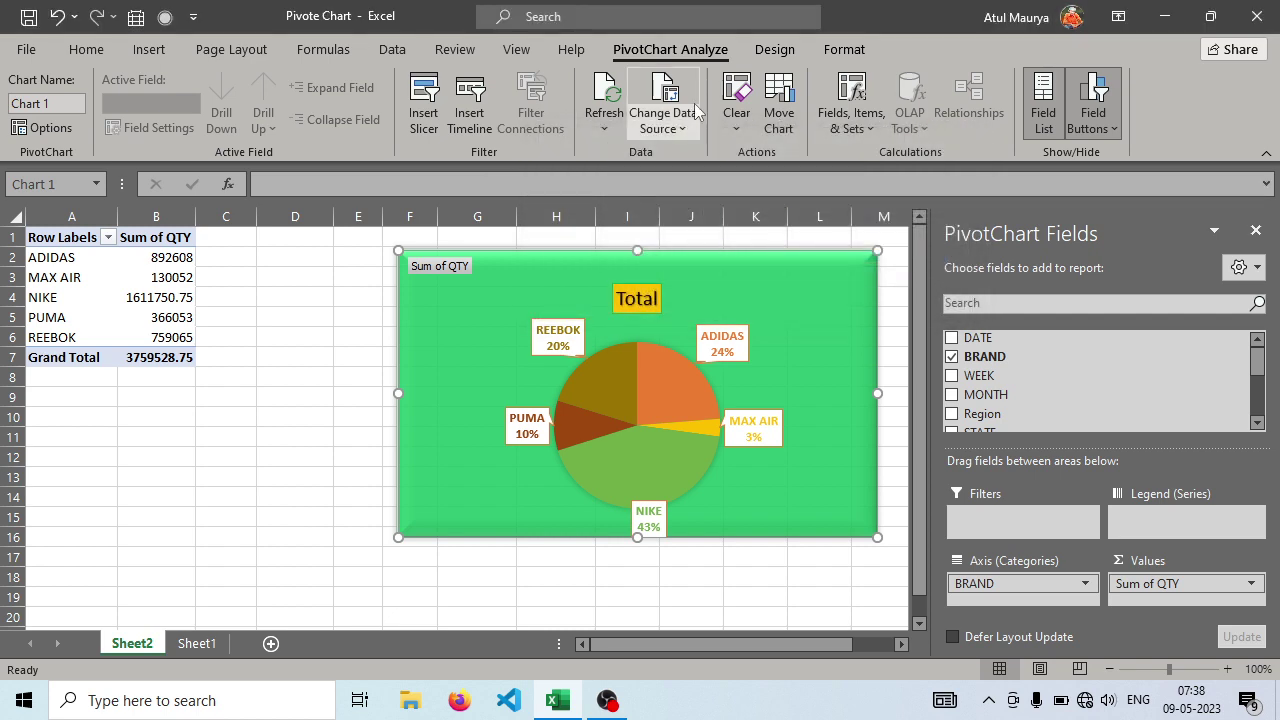
click(737, 110)
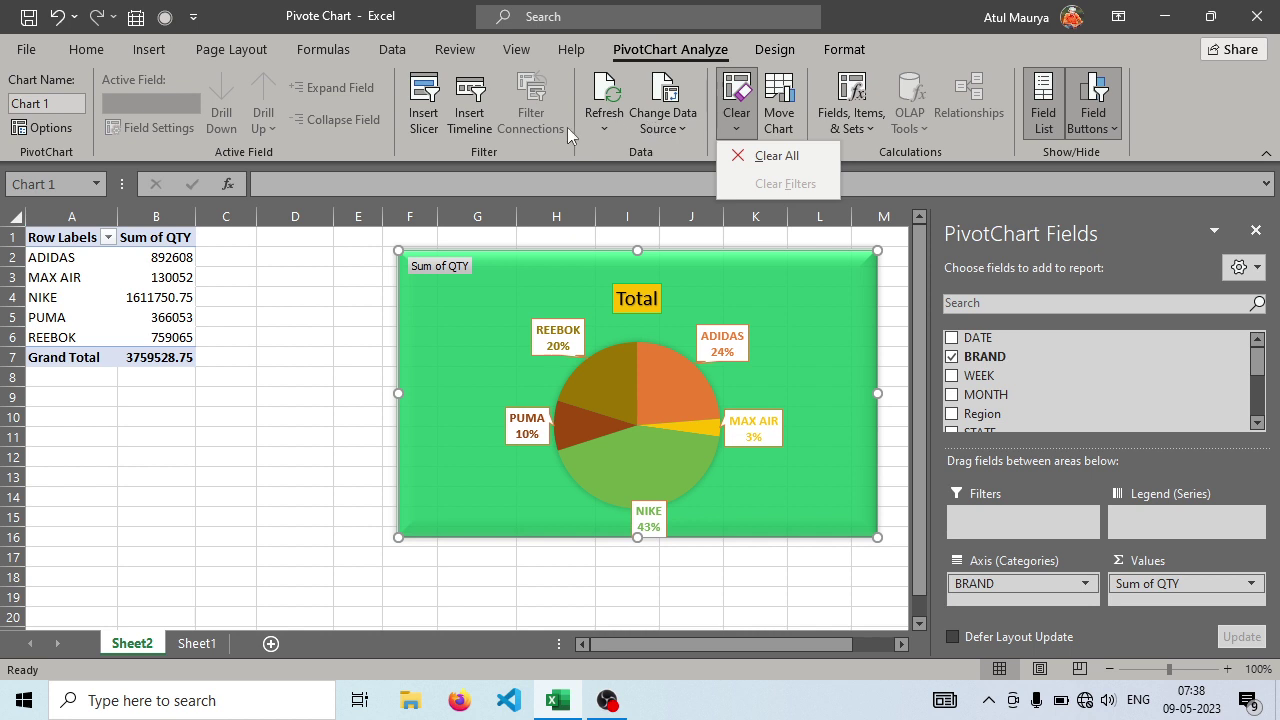
click(604, 118)
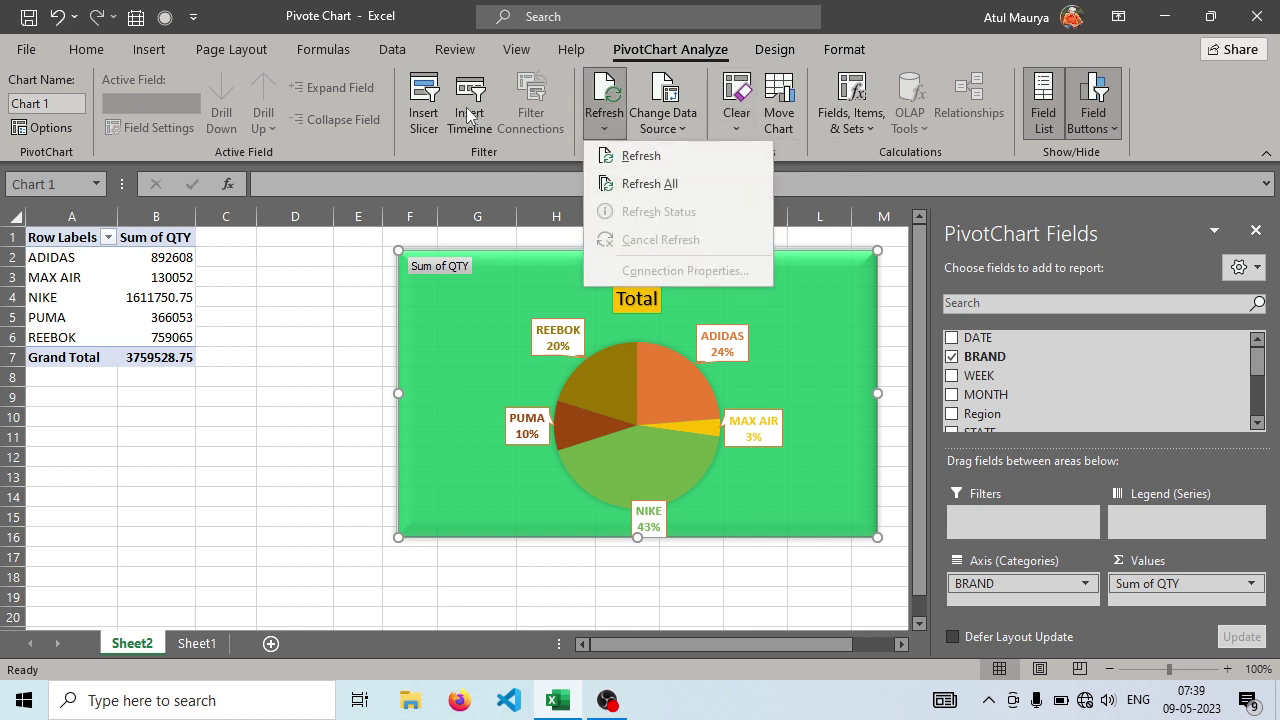
click(480, 152)
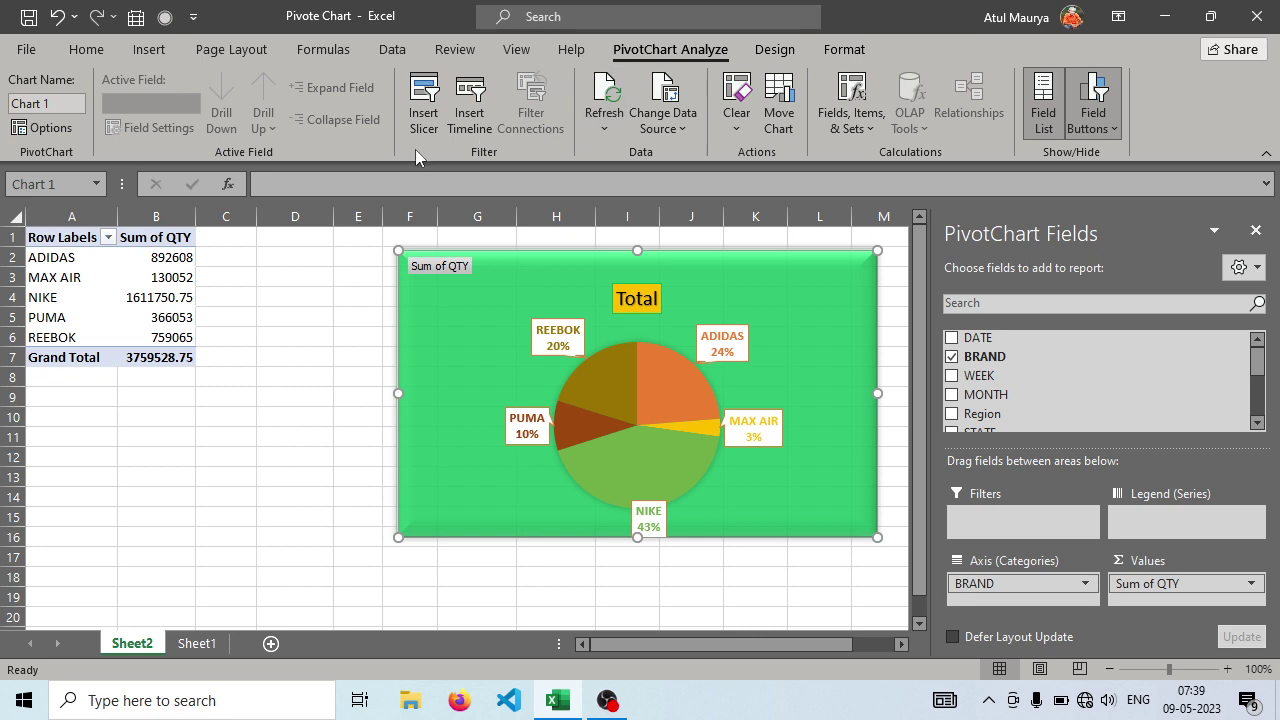
click(775, 49)
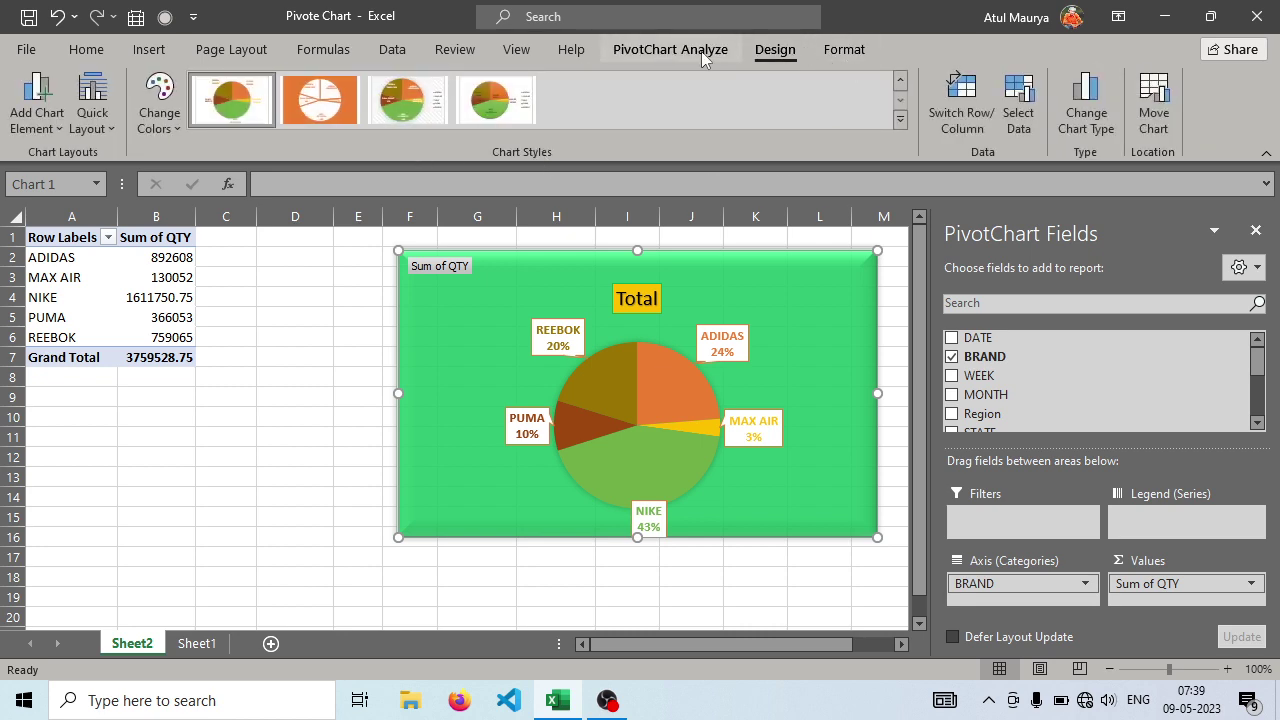
click(668, 49)
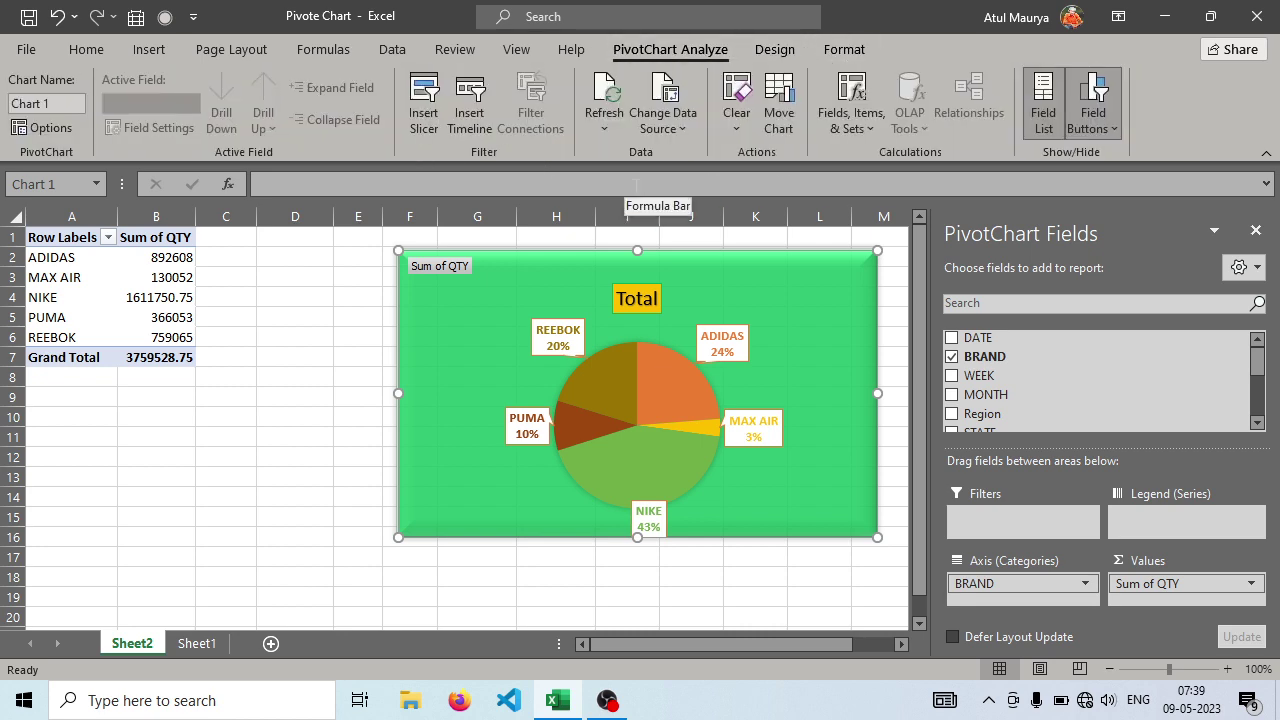
click(851, 112)
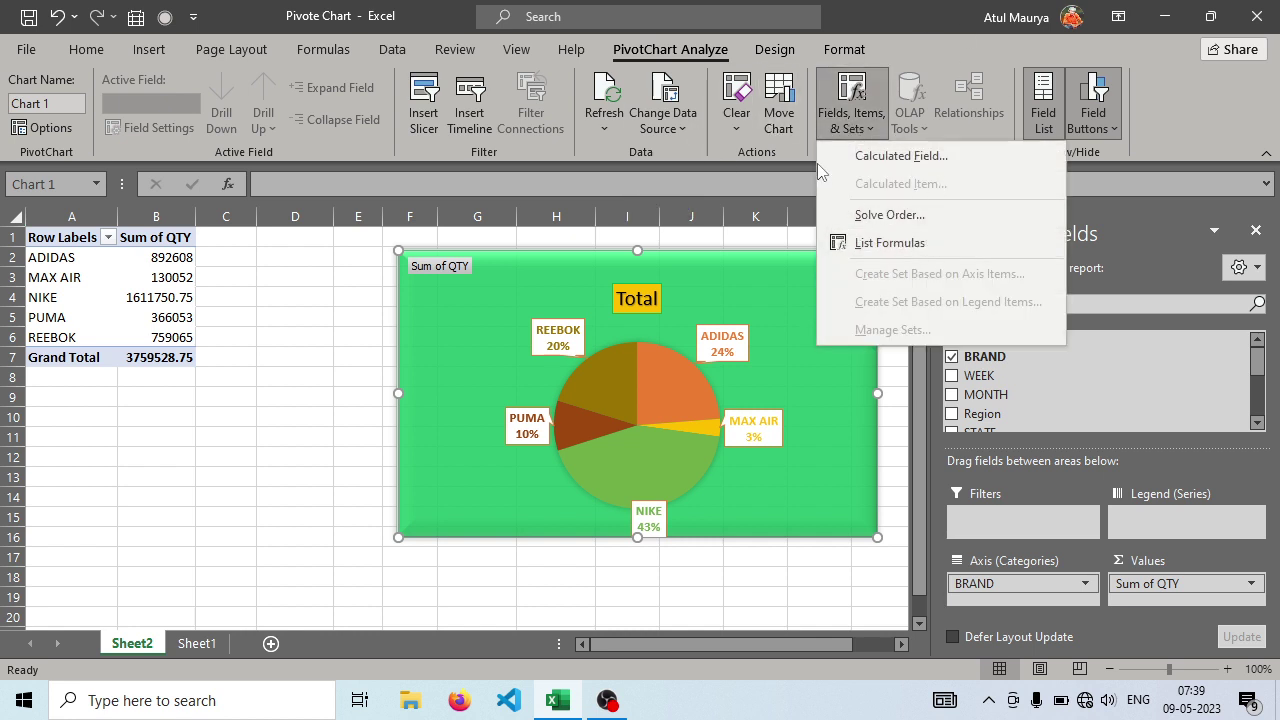
click(851, 118)
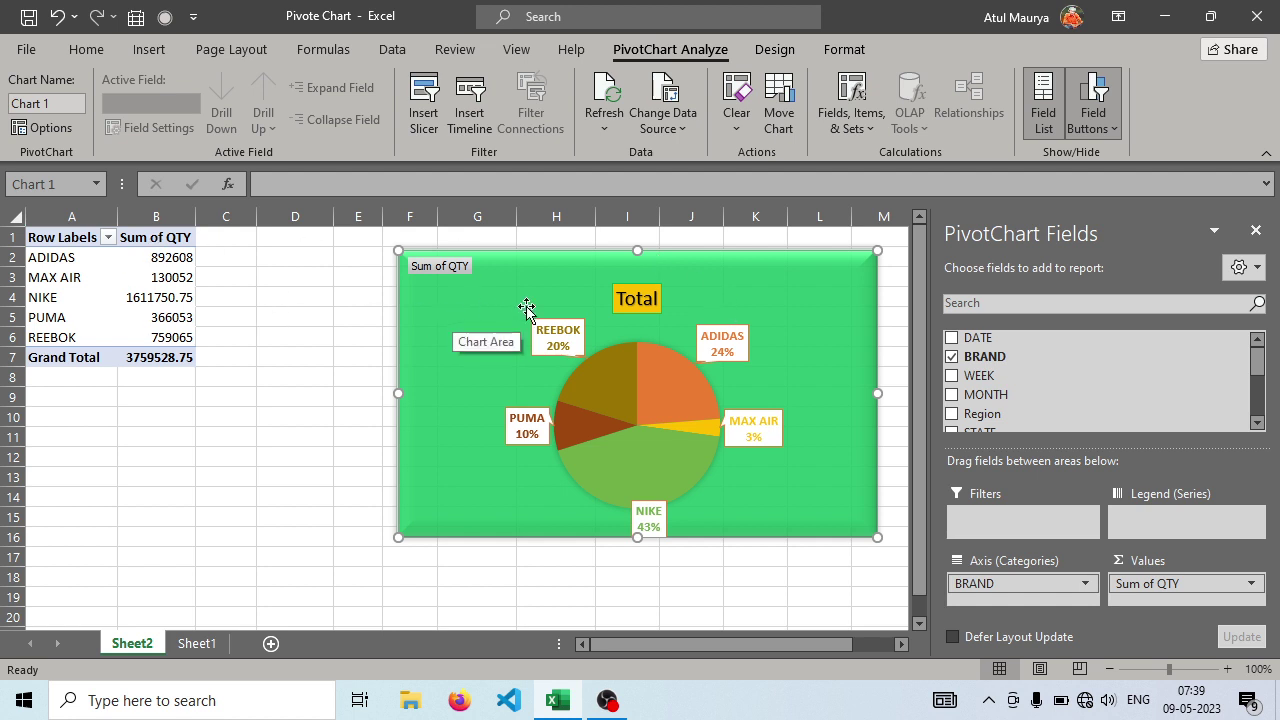
scroll(430, 440, down, 2)
scroll(380, 420, up, 2)
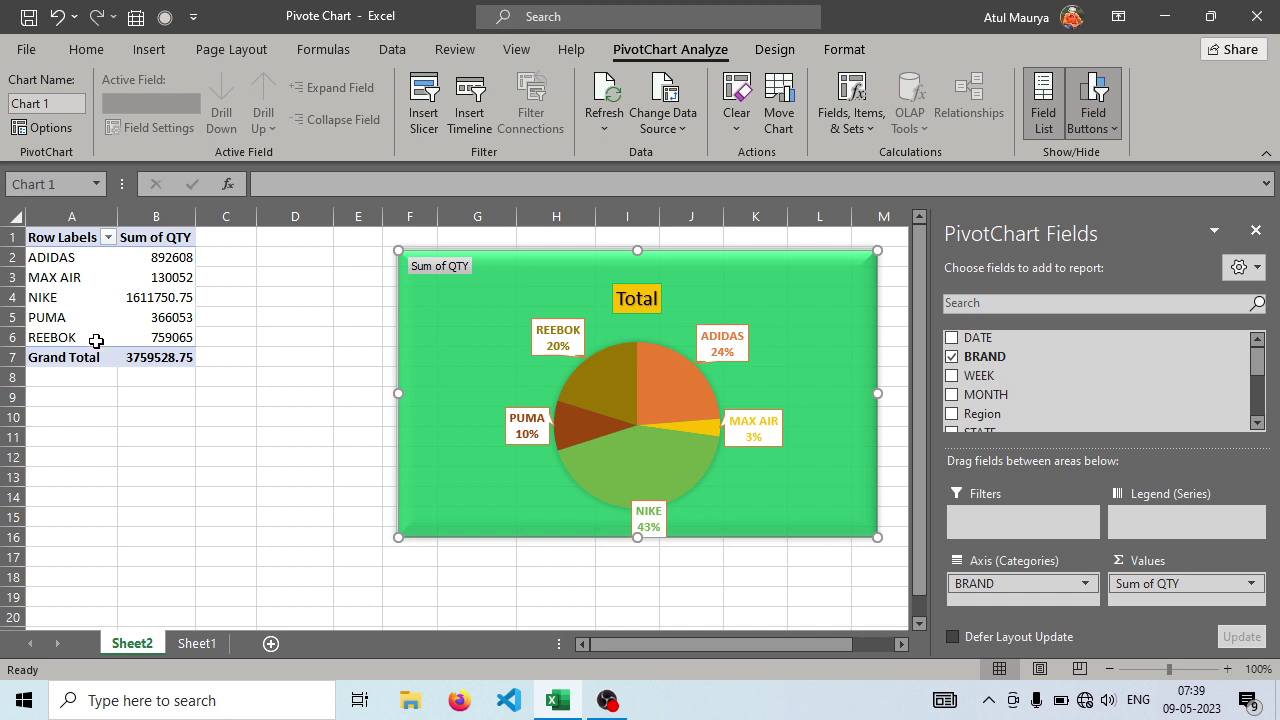
mouse_move(146, 310)
mouse_move(657, 346)
mouse_move(631, 392)
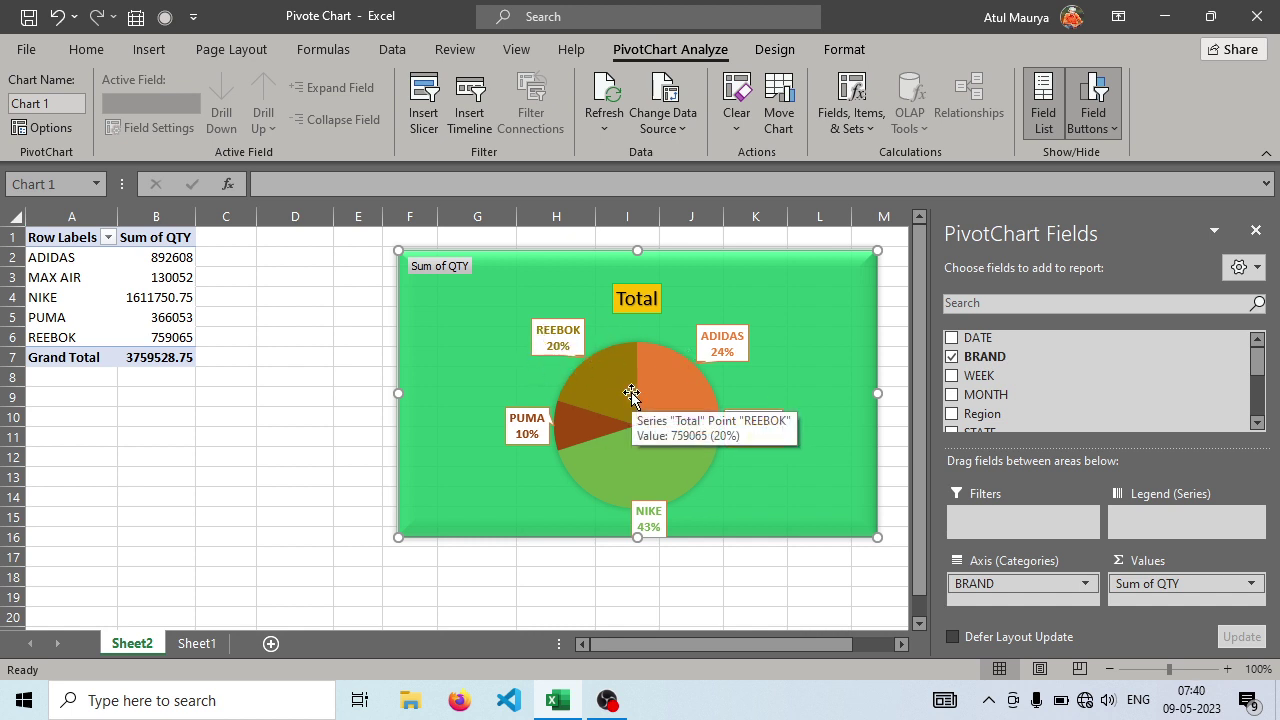